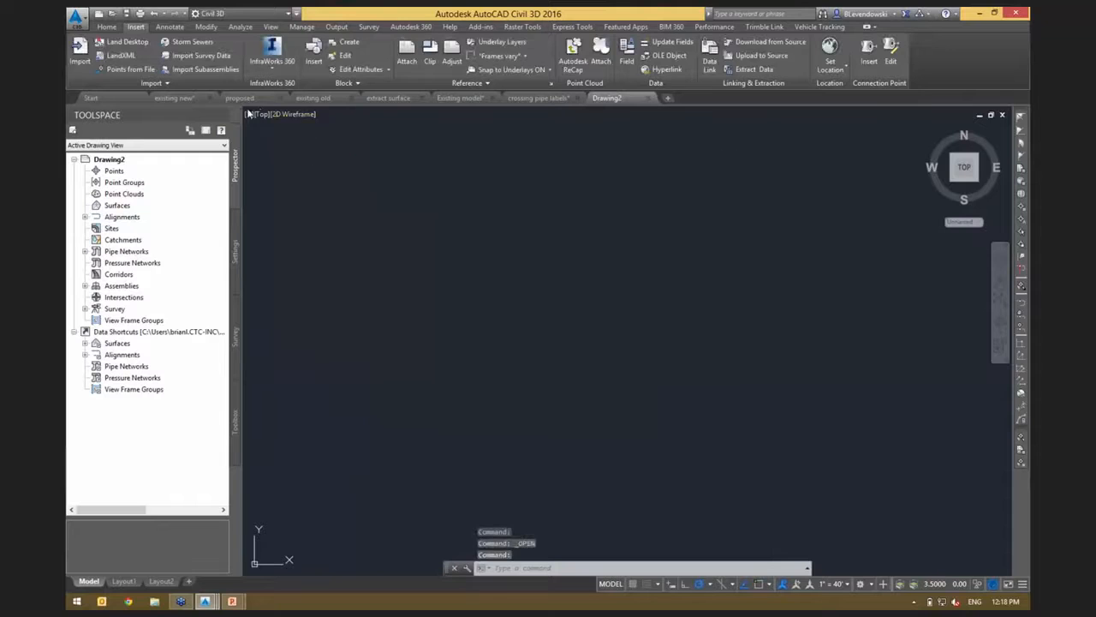
Review the export formats available for the Existing model drawing, including FBX and IFC.
click(182, 100)
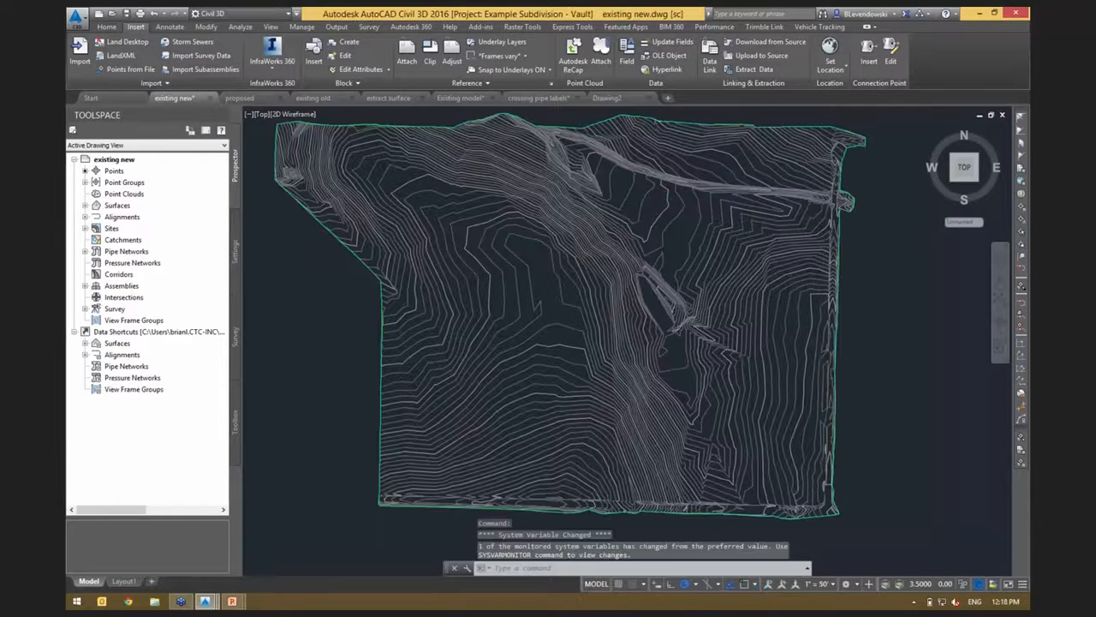
click(464, 99)
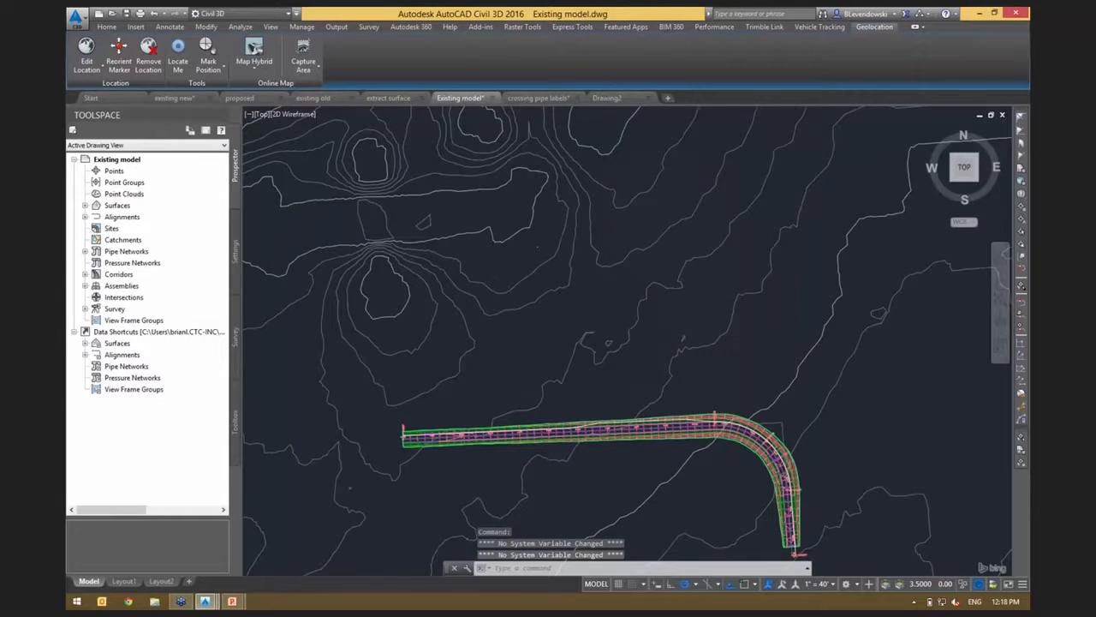
scroll(494, 248, down, 4)
click(75, 16)
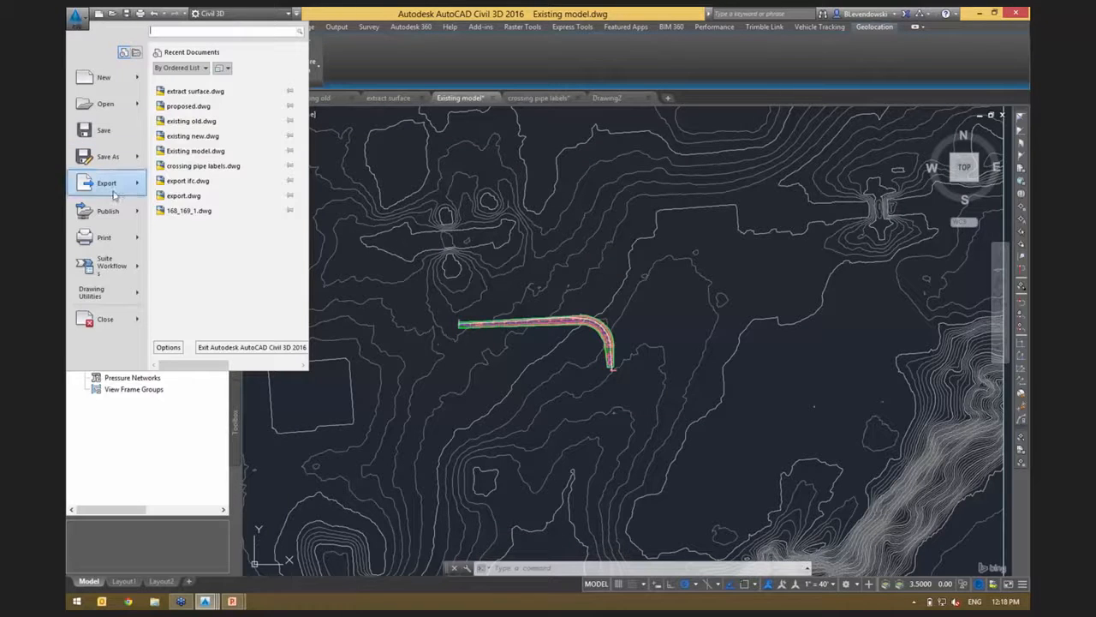
mouse_move(115, 186)
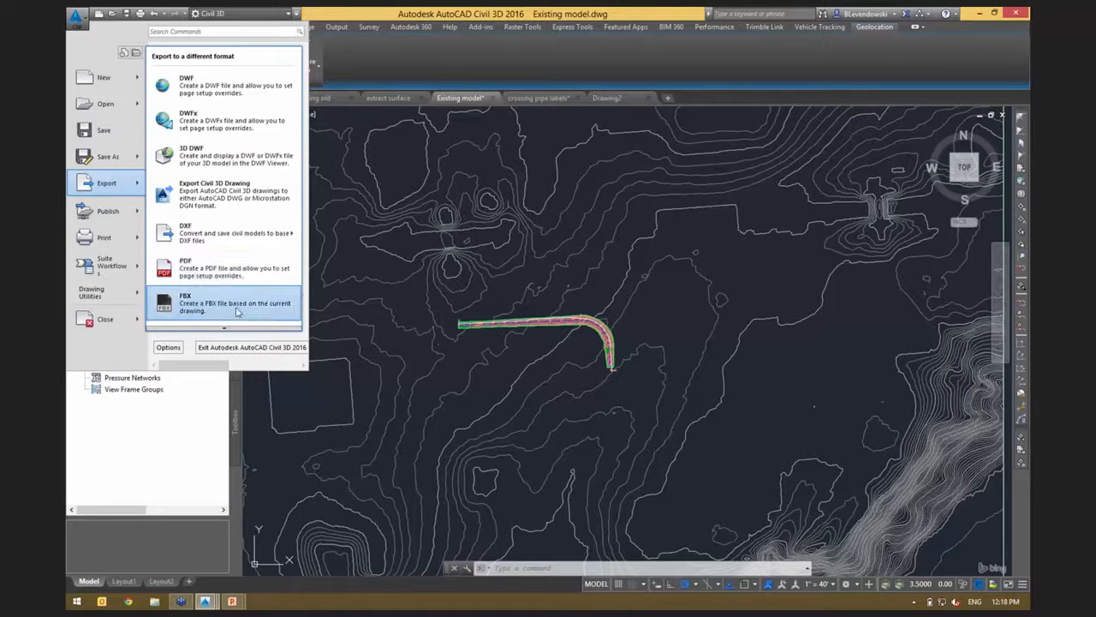
mouse_move(224, 331)
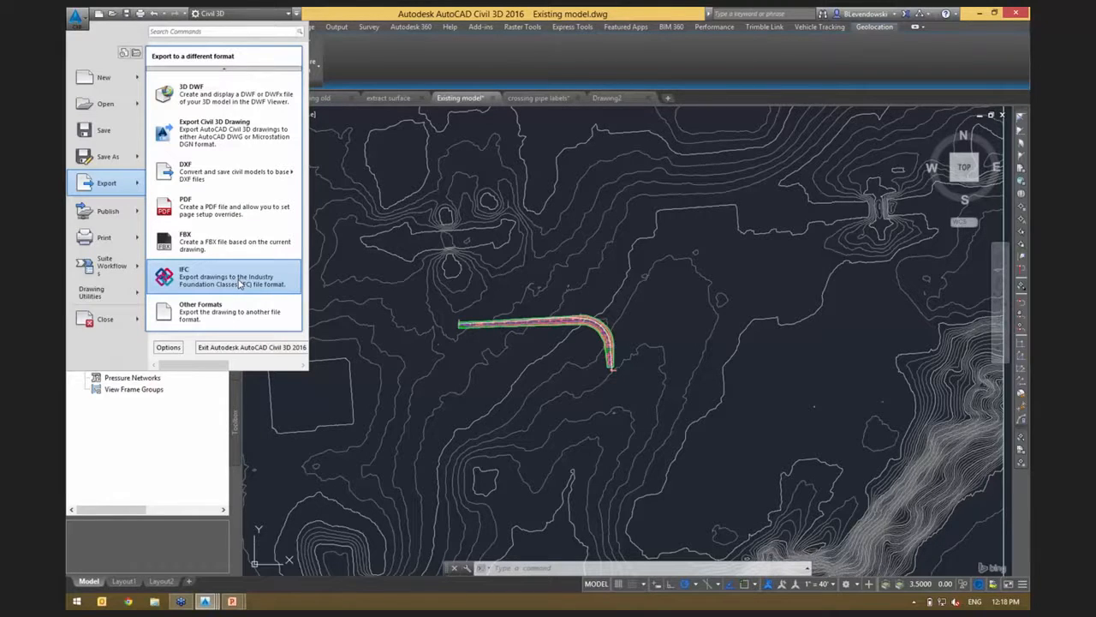
key(Escape)
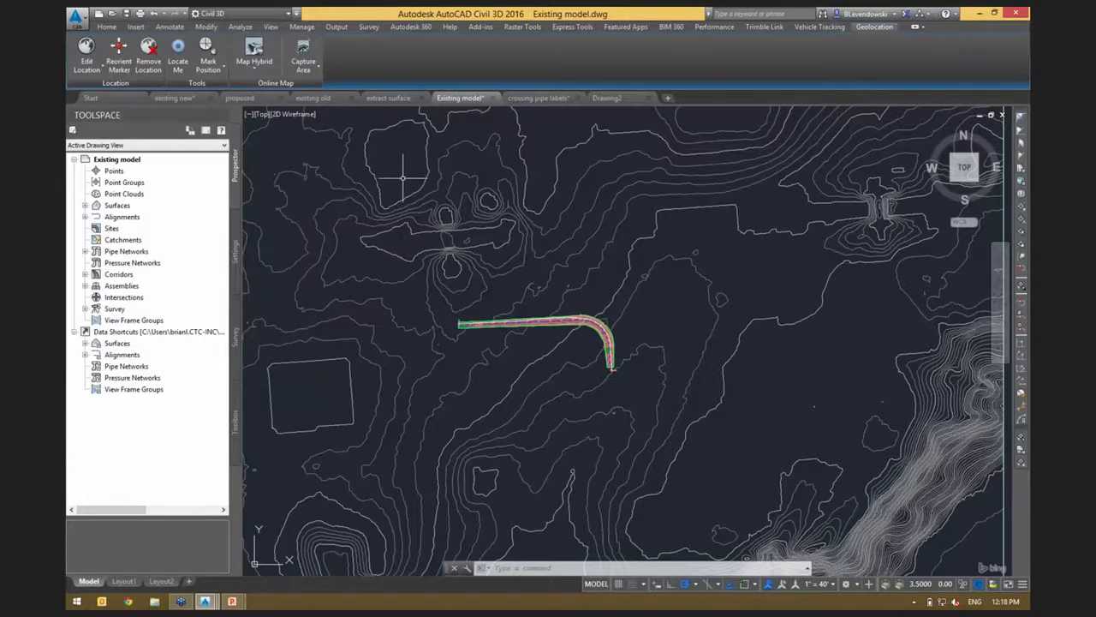
key(Escape)
key(Escape)
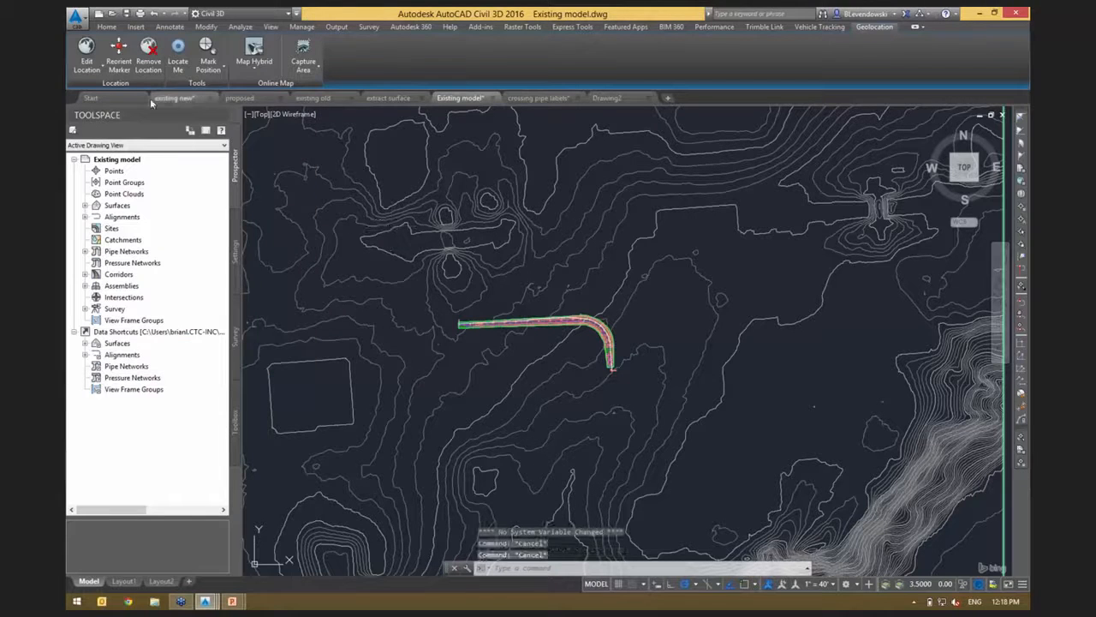
Start a new drawing and bring up its external references list.
click(115, 102)
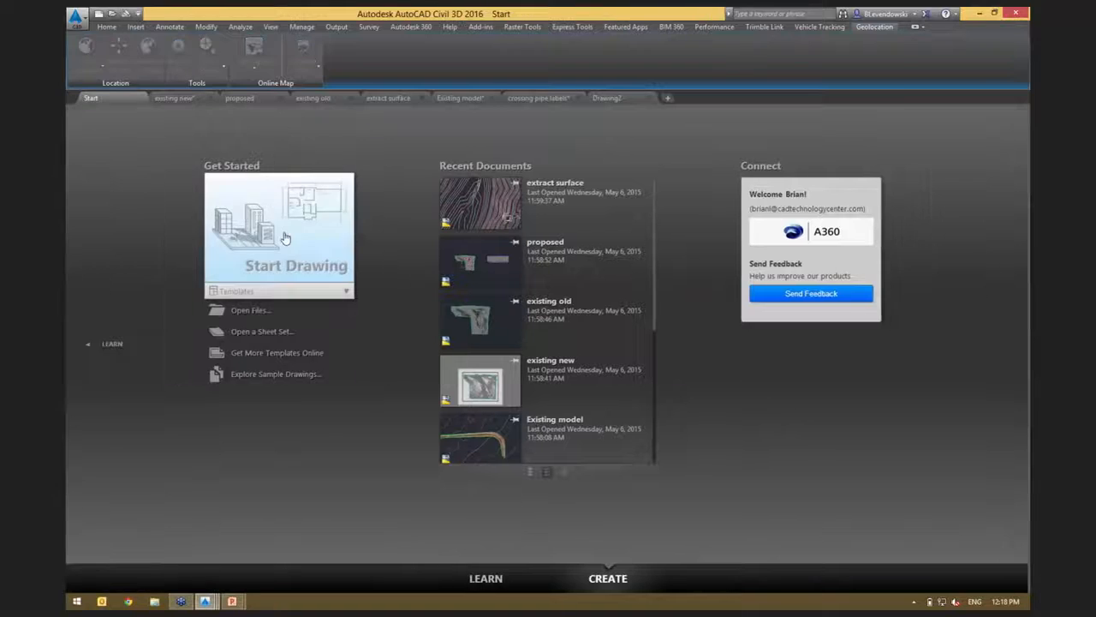
click(284, 237)
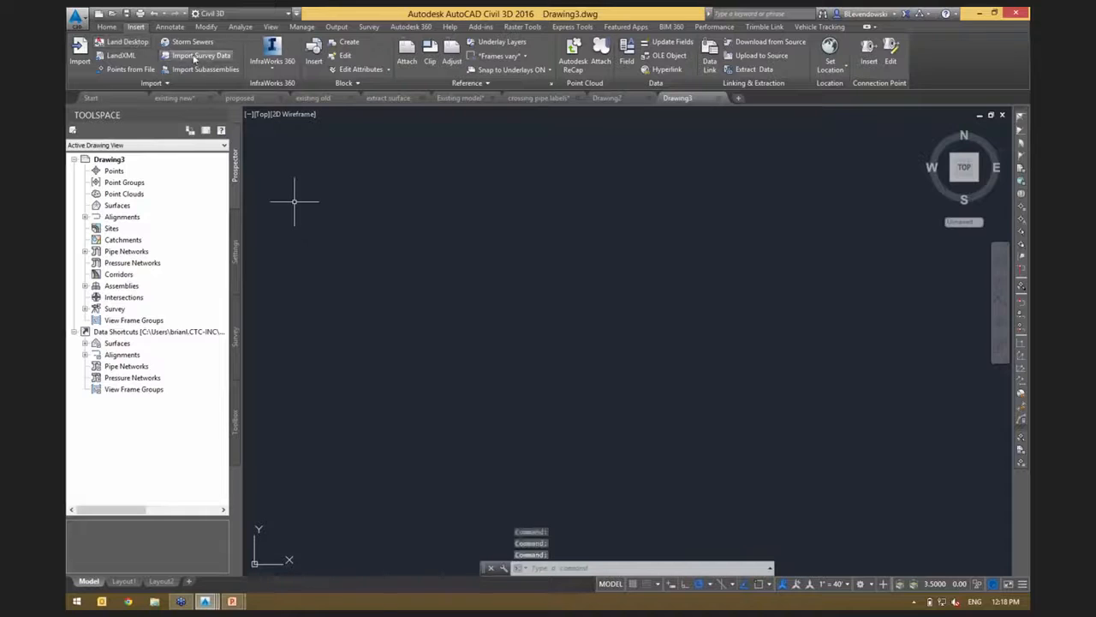
text(xr)
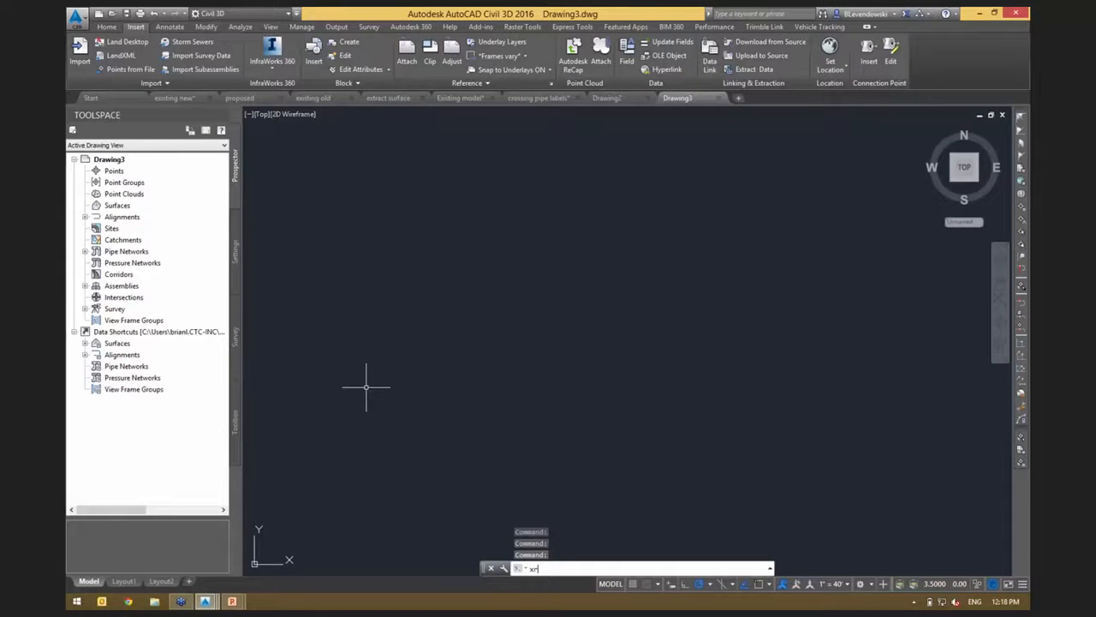
key(Return)
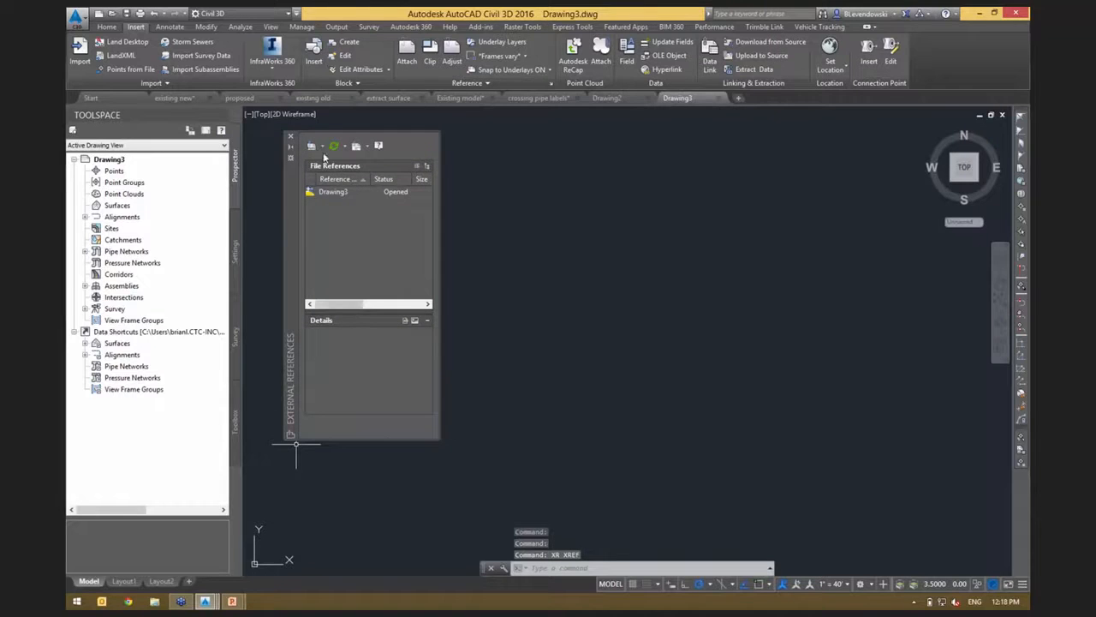
Attach the Navisworks file coord model.nwd as a coordination model at 0,0,0 with scale 1 and rotation 0, zooming to it.
click(323, 146)
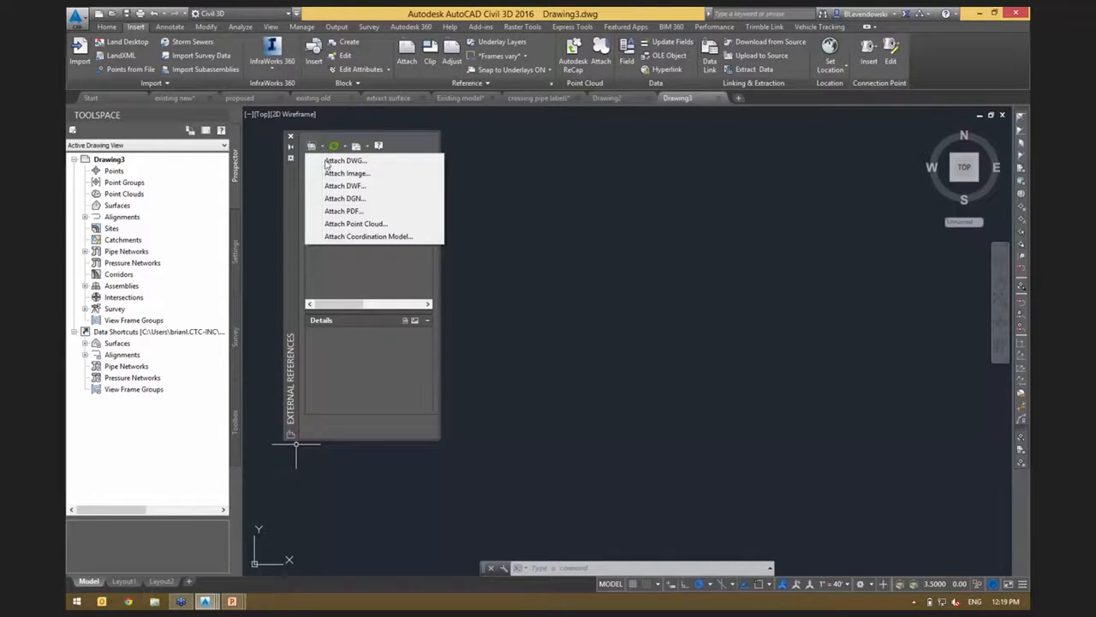
click(361, 240)
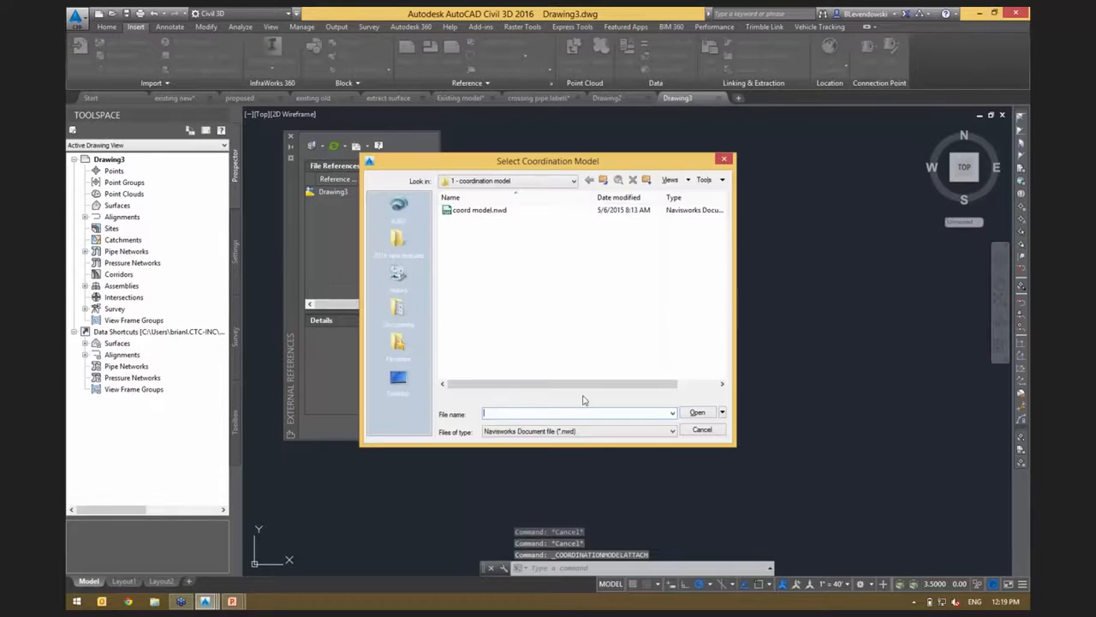
click(597, 432)
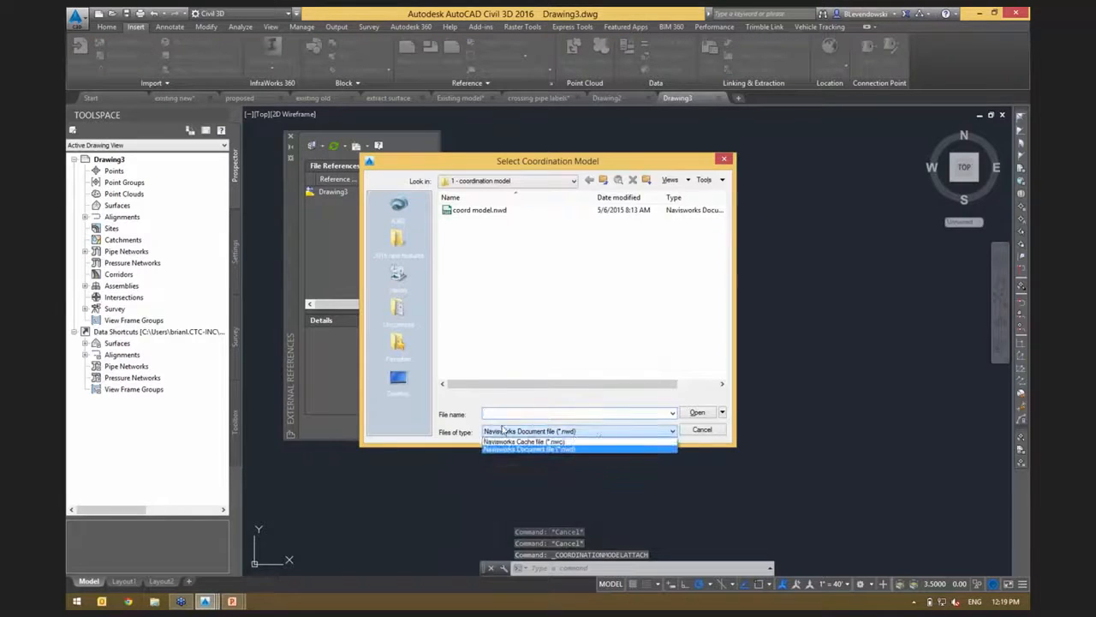
click(463, 215)
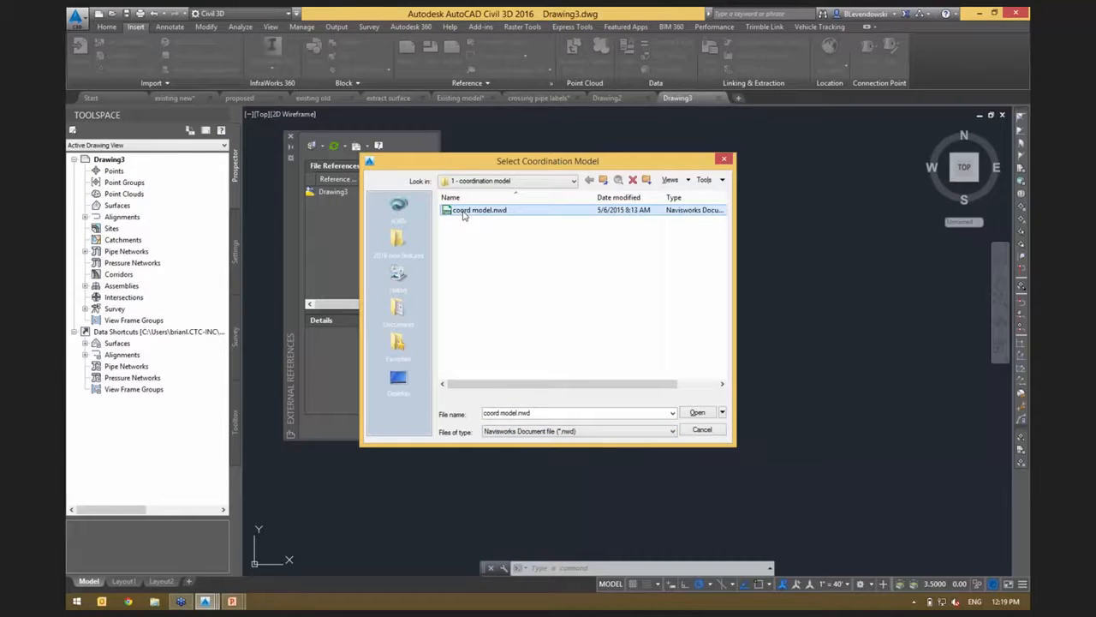
double_click(474, 211)
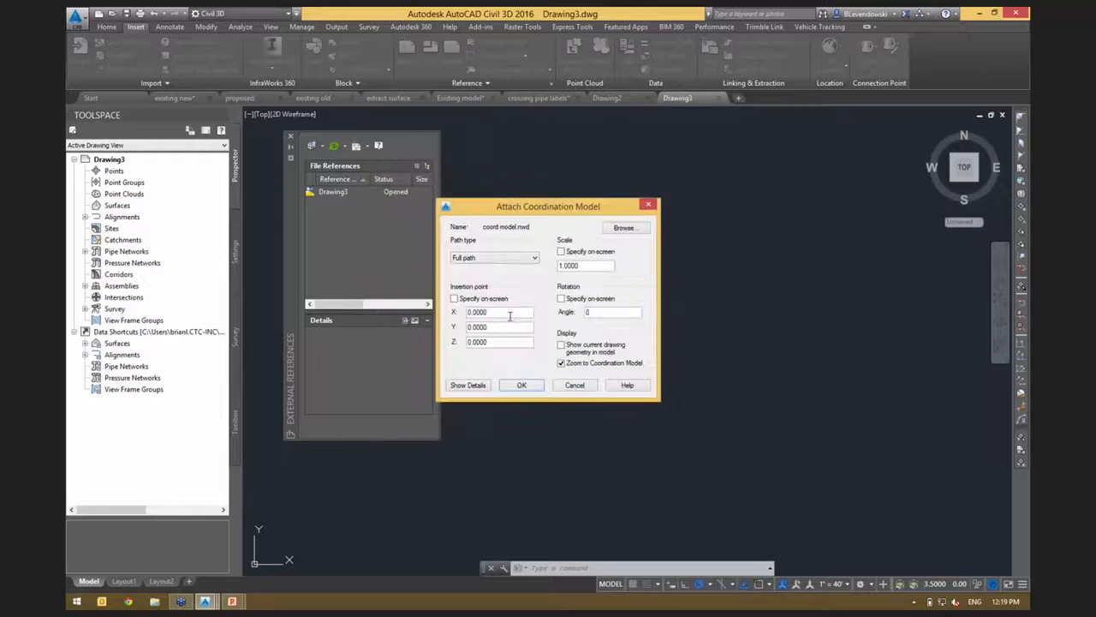
drag(541, 212, 589, 206)
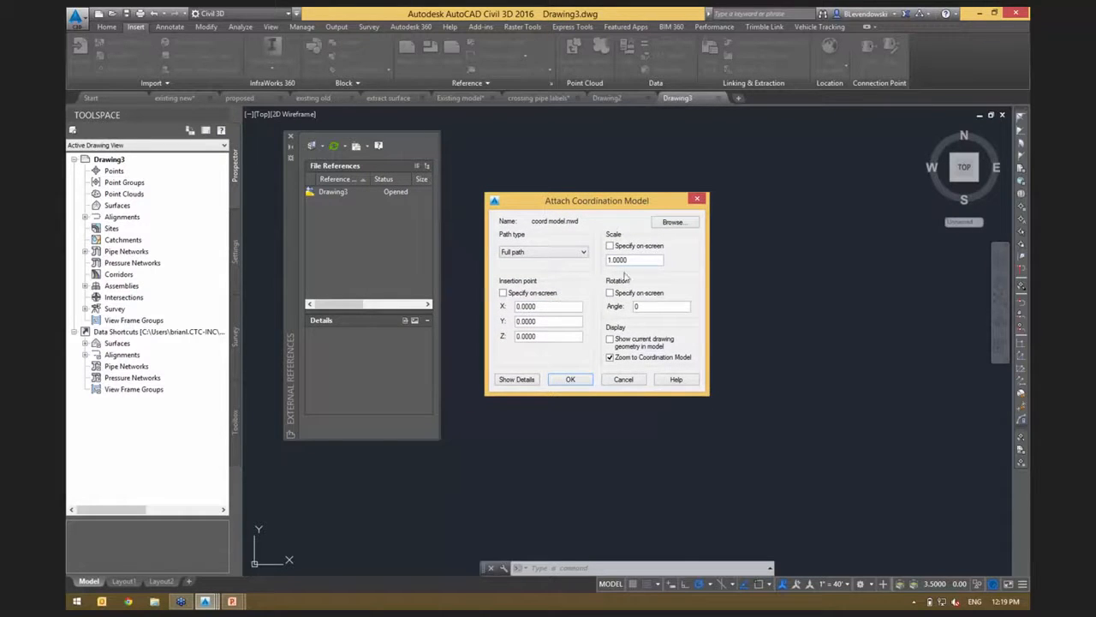
click(571, 380)
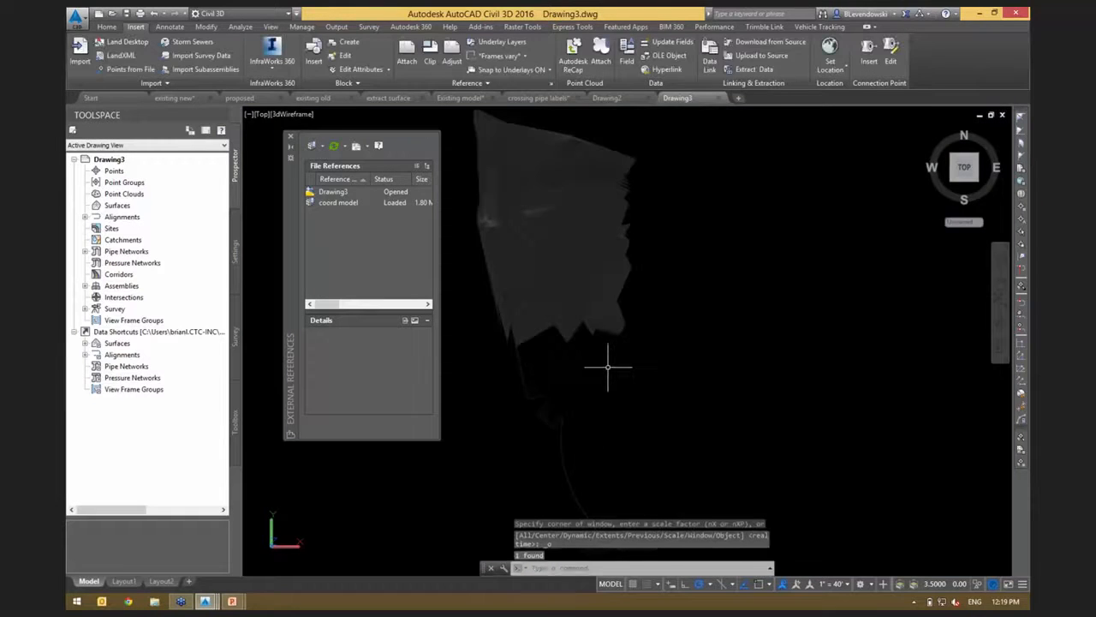
click(290, 138)
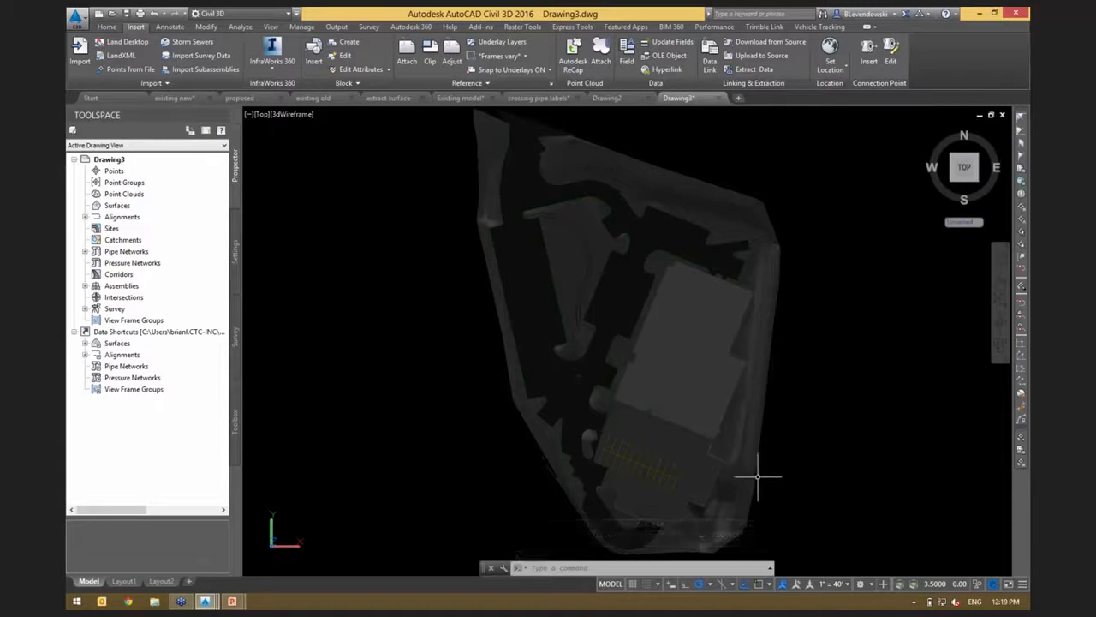
Inspect the attached coordination model in 3D, covering the building, parking lots and trees.
shift+middle_drag(531, 524, 628, 392)
scroll(653, 366, up, 2)
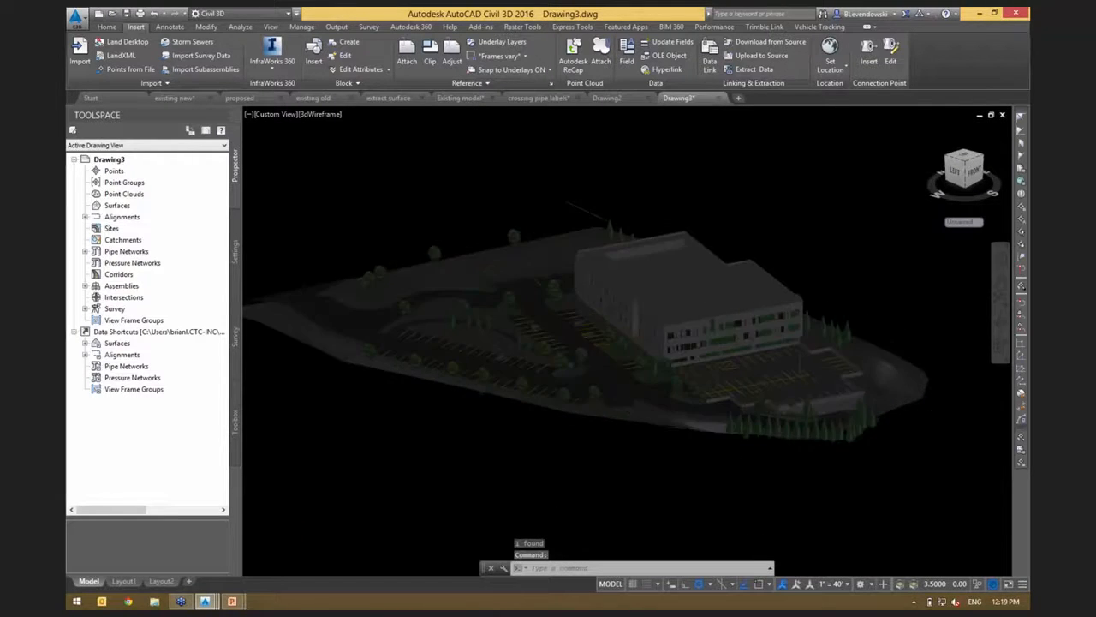
scroll(651, 367, up, 3)
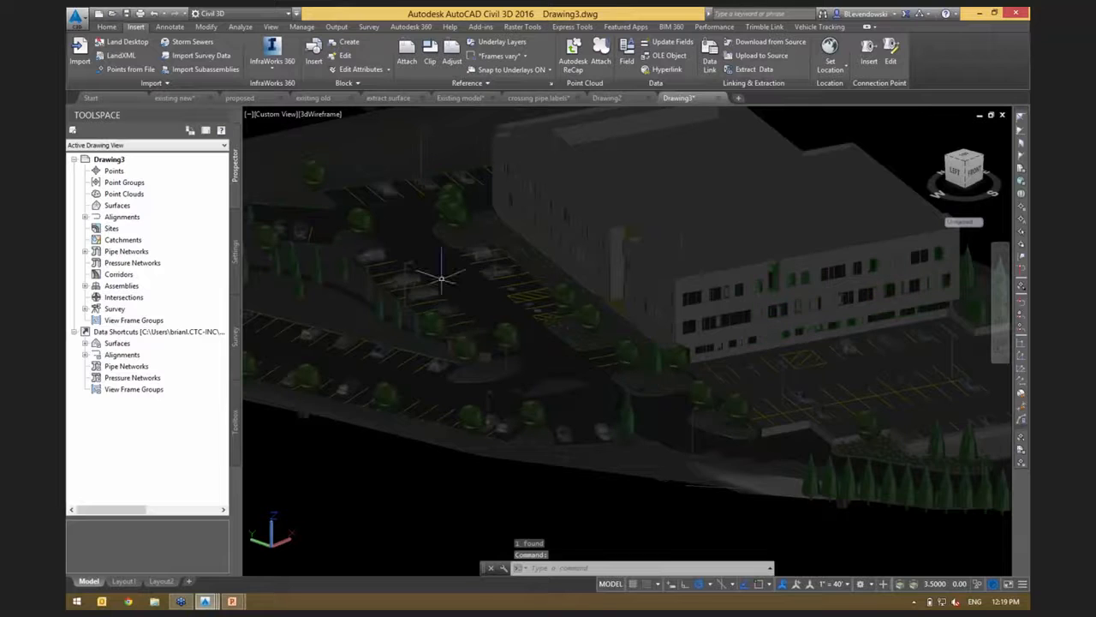
middle_drag(442, 279, 716, 365)
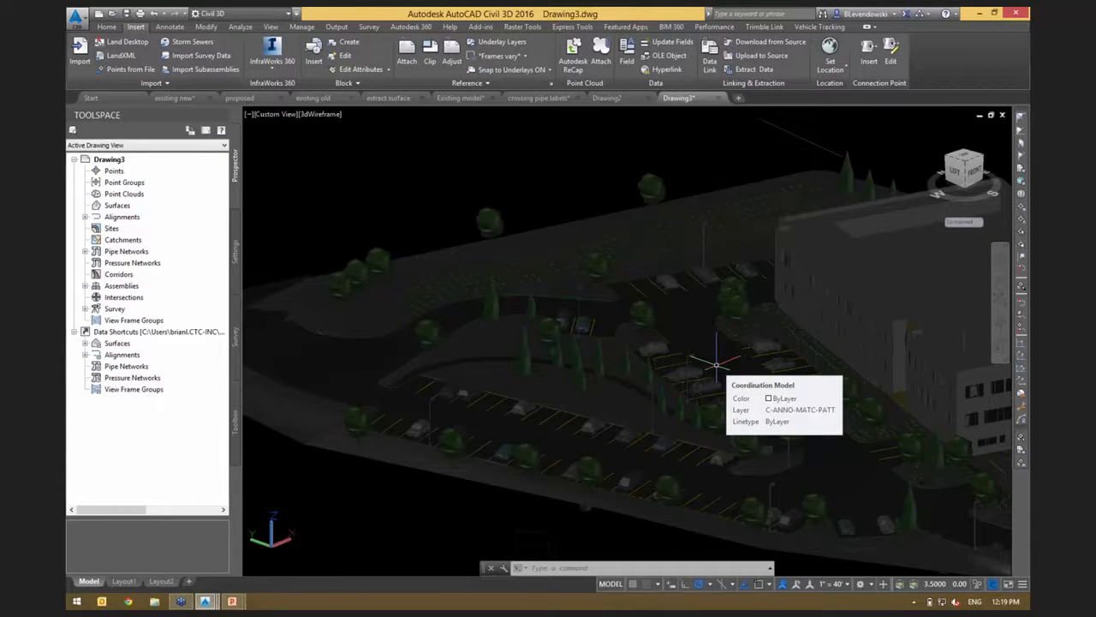
middle_drag(377, 177, 465, 188)
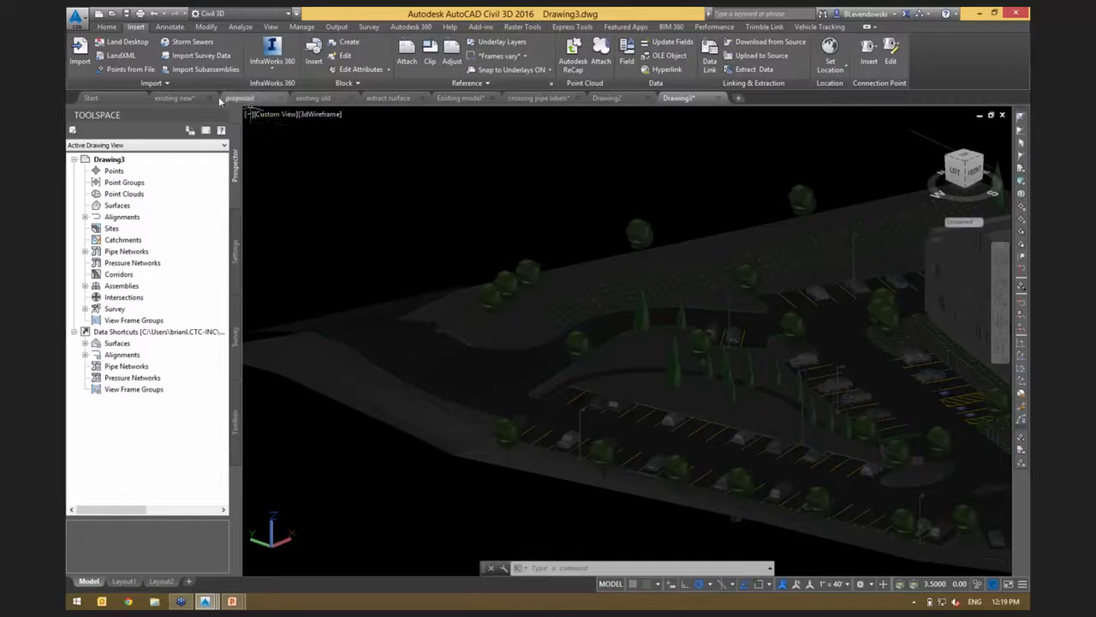
Compare the existing old surface drawing with the site plan in the proposed drawing.
click(313, 97)
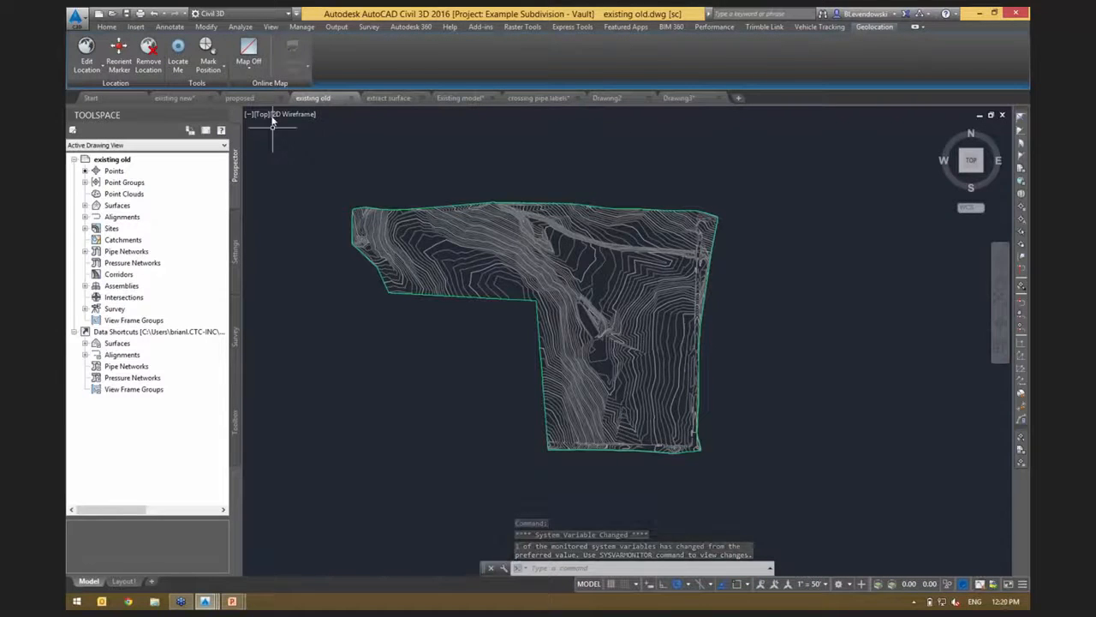
click(240, 98)
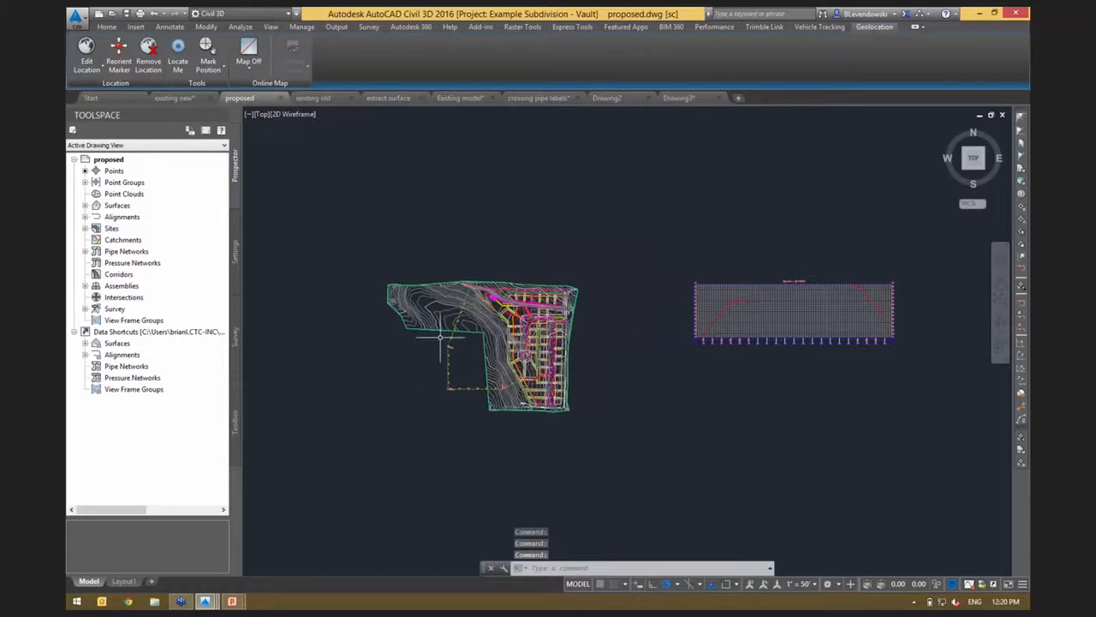
scroll(441, 337, up, 2)
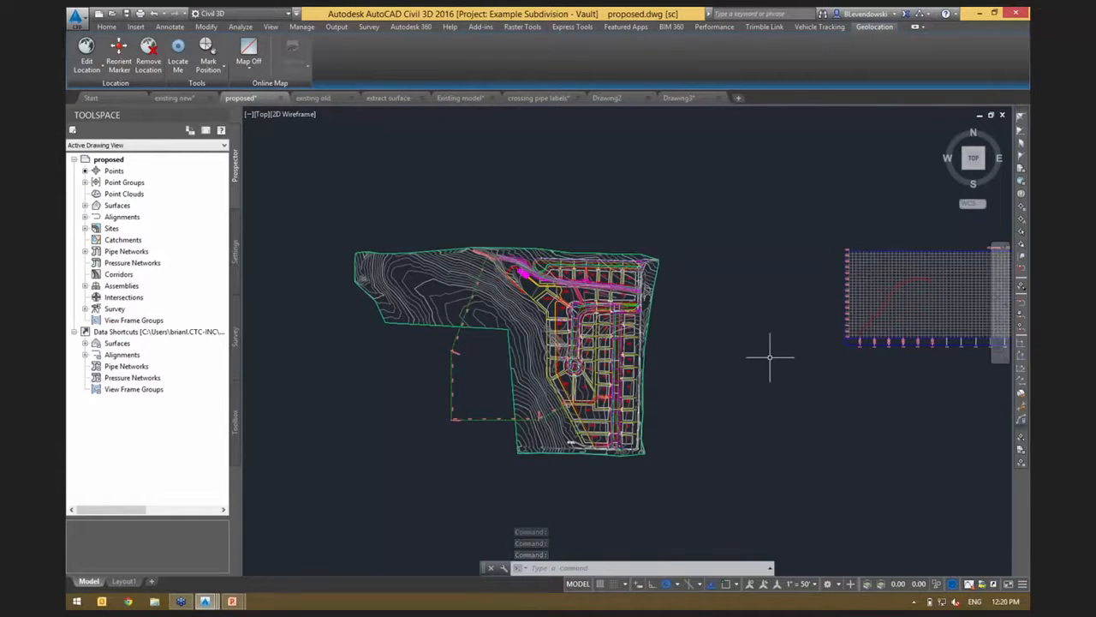
mouse_move(762, 363)
middle_down()
mouse_move(727, 335)
mouse_move(692, 354)
middle_up()
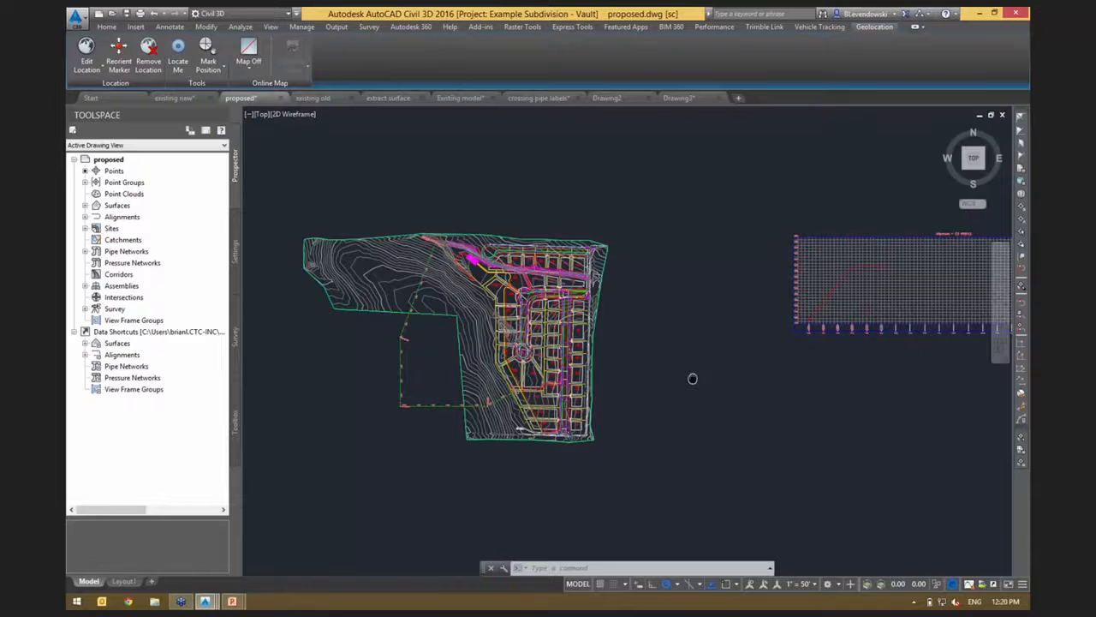
mouse_move(692, 377)
middle_down()
mouse_move(621, 377)
mouse_move(632, 392)
mouse_move(668, 391)
middle_up()
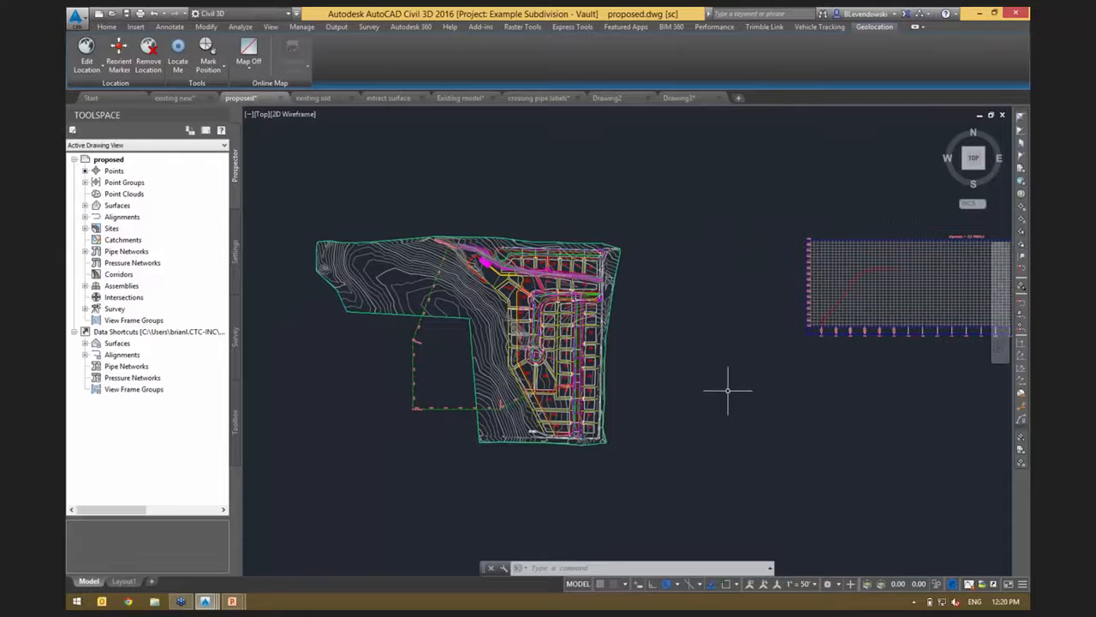
Examine the profile view in the proposed drawing and list its surfaces to locate the eg surface.
mouse_move(768, 399)
middle_down()
mouse_move(600, 392)
mouse_move(482, 405)
middle_up()
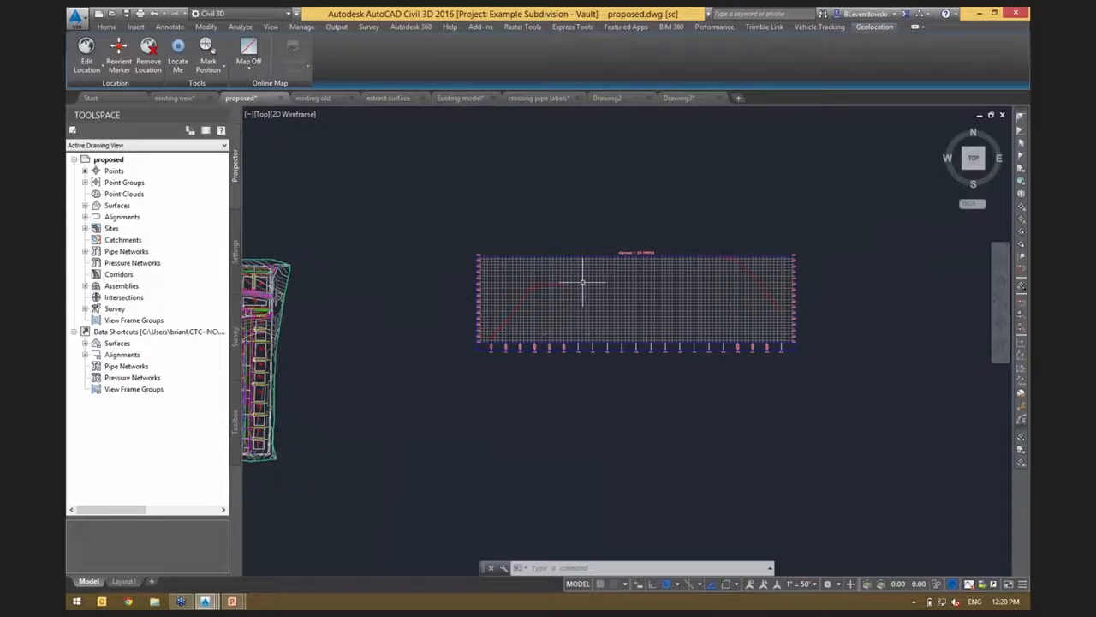
scroll(599, 274, up, 2)
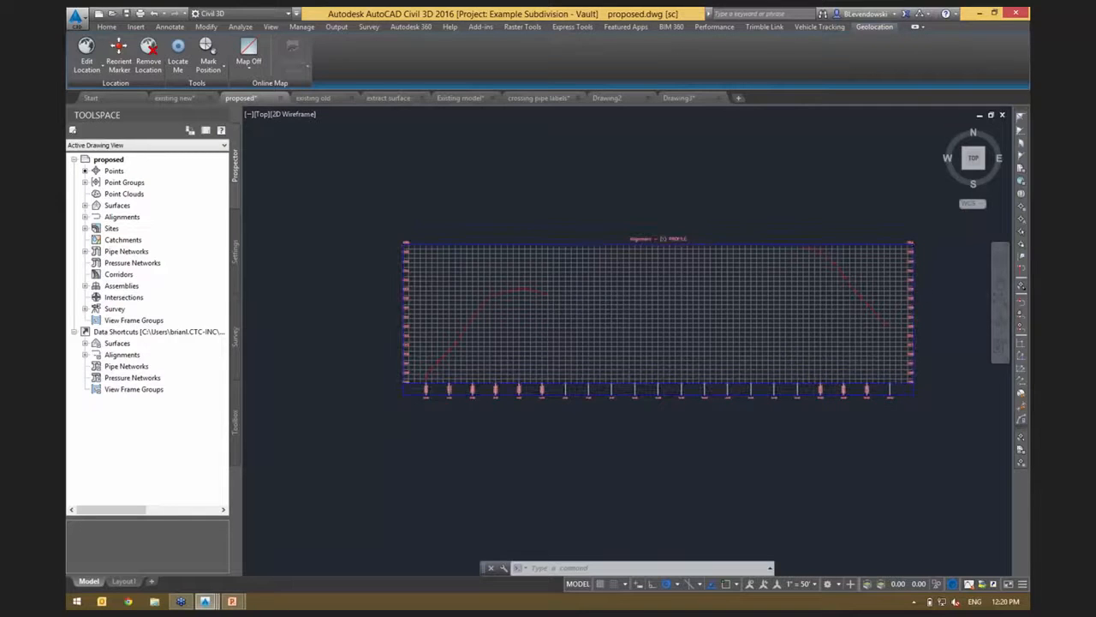
scroll(574, 403, down, 2)
middle_drag(502, 417, 730, 391)
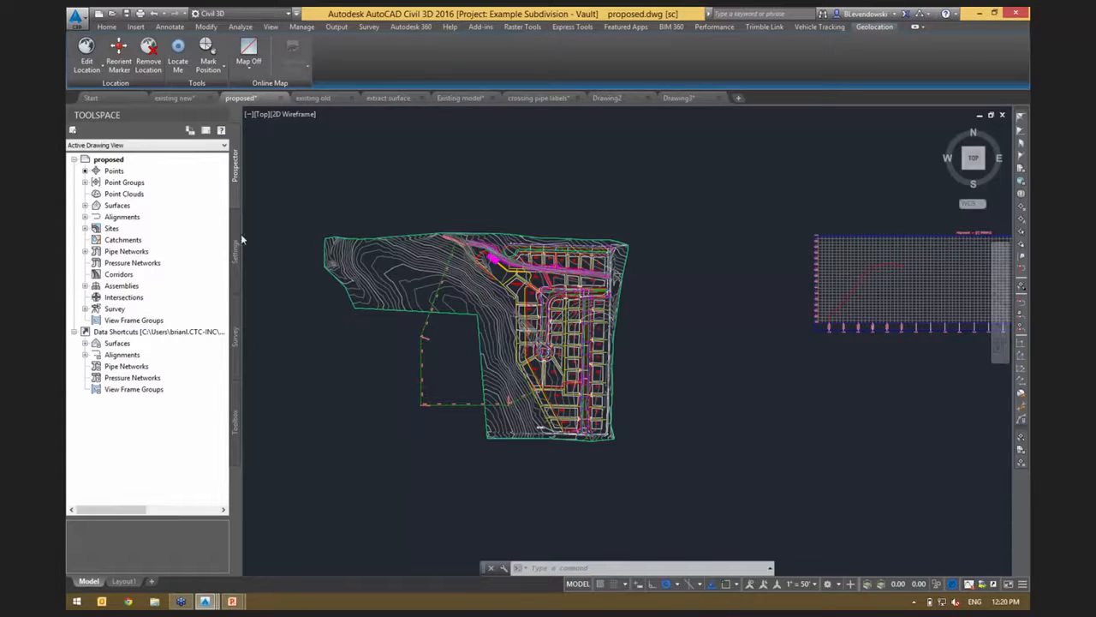
click(116, 206)
click(125, 218)
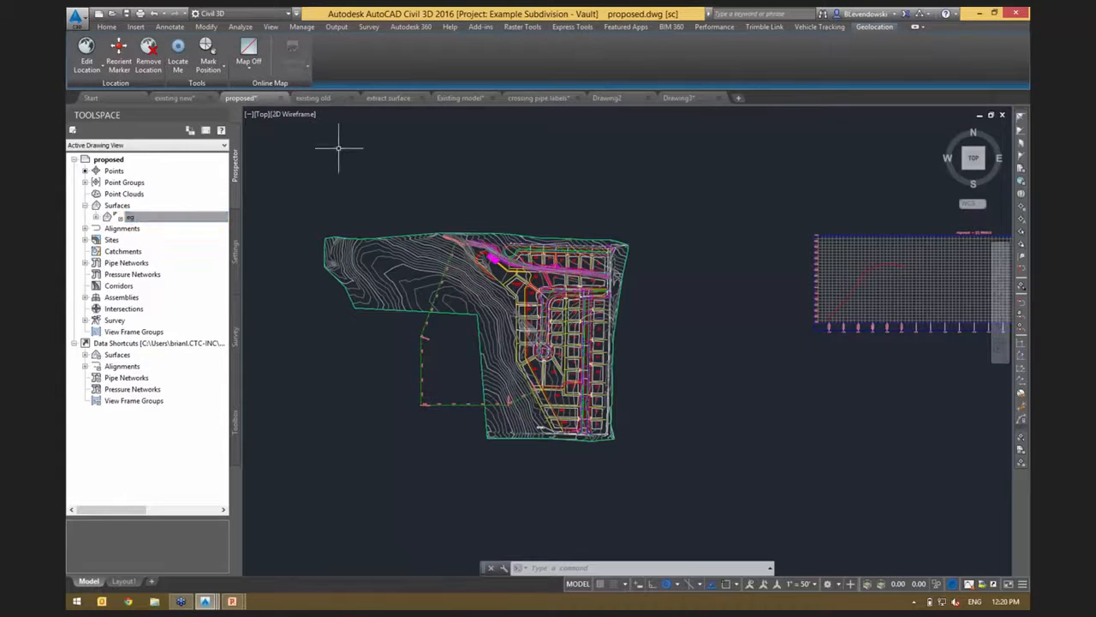
Create a data shortcut for the eg new surface in the existing new drawing.
click(176, 99)
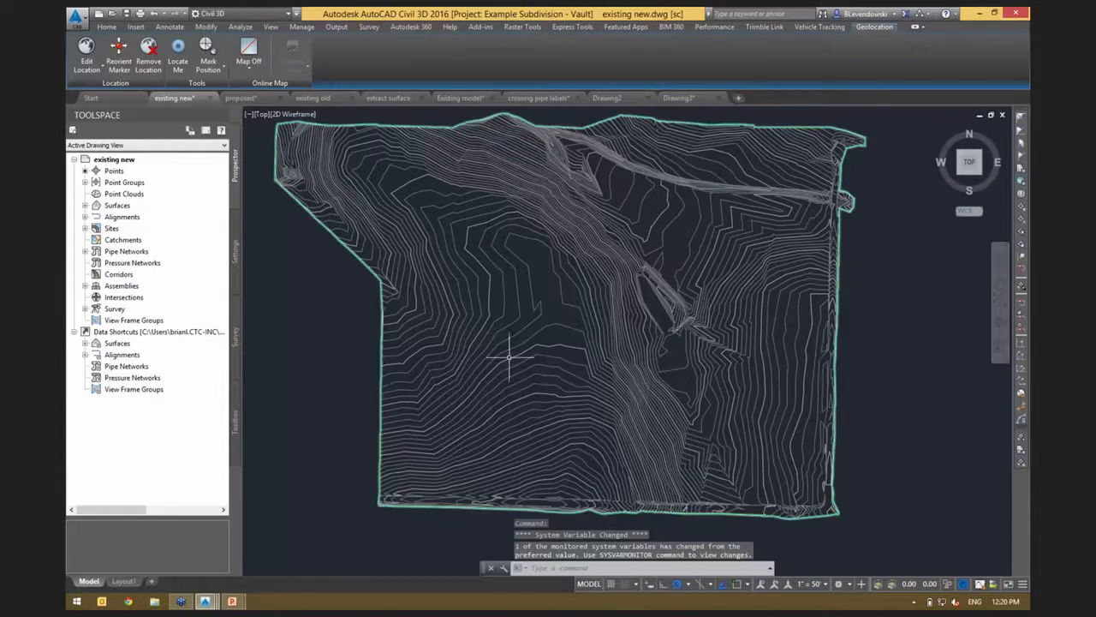
double_click(119, 342)
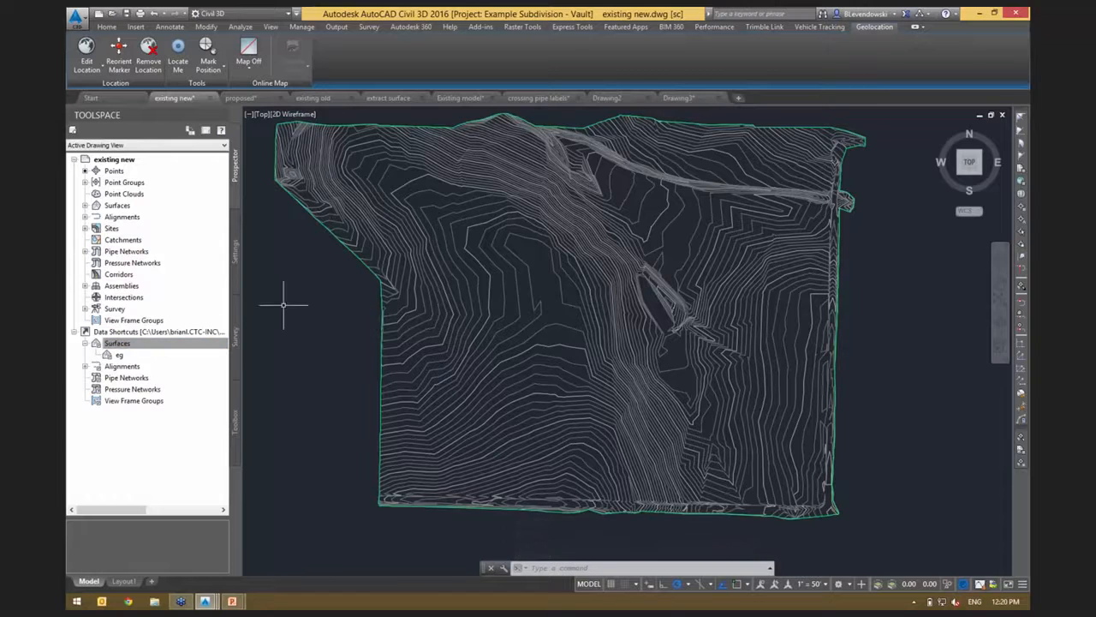
right_click(115, 333)
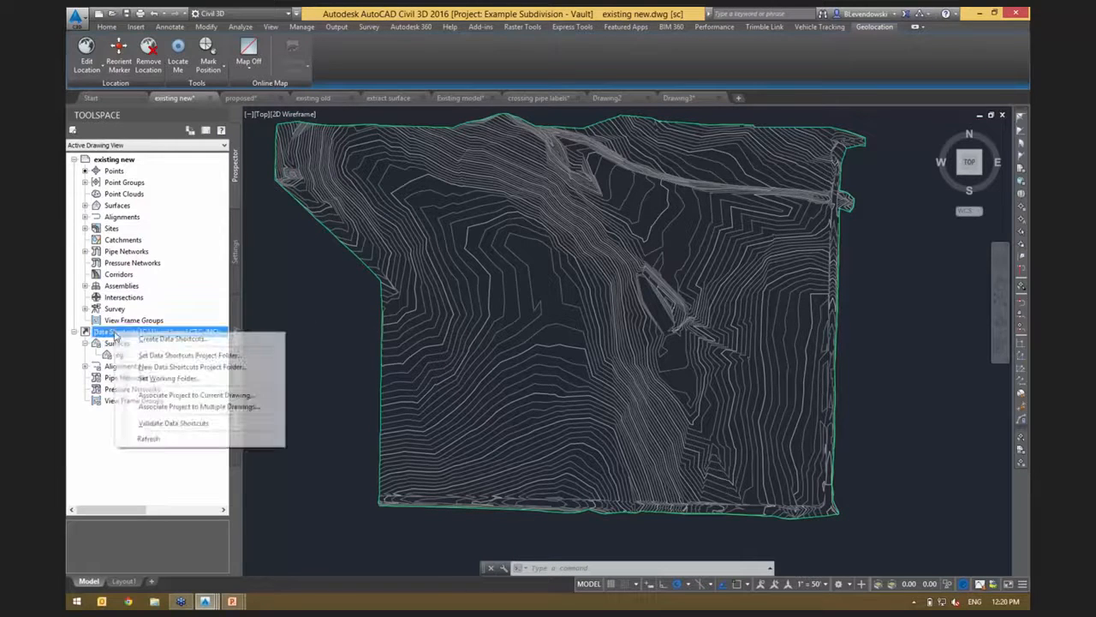
click(158, 339)
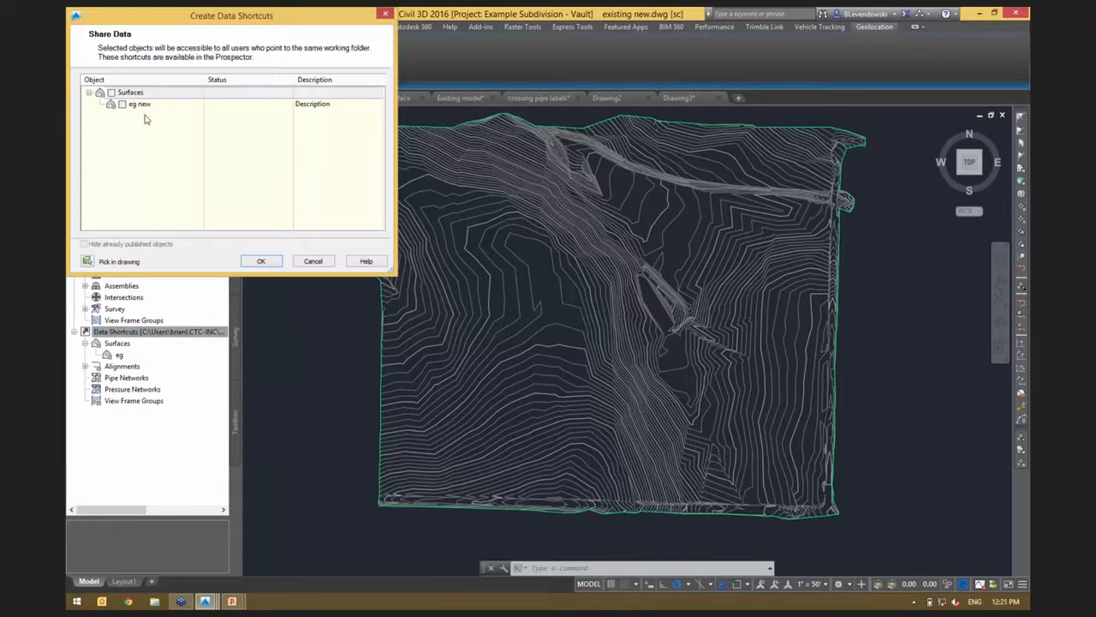
click(123, 103)
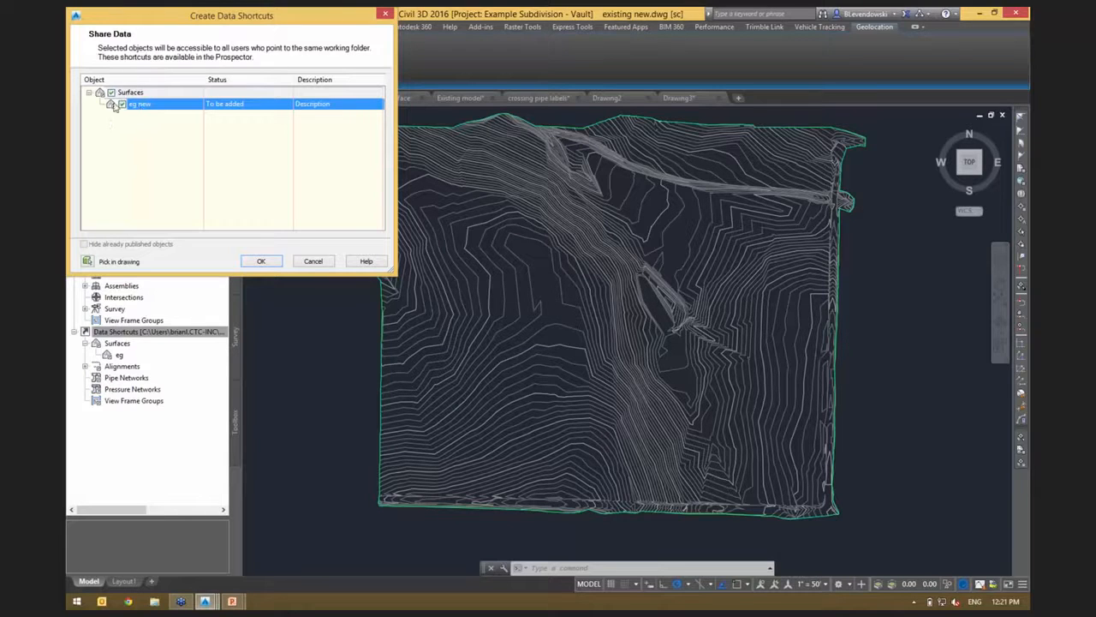
click(261, 261)
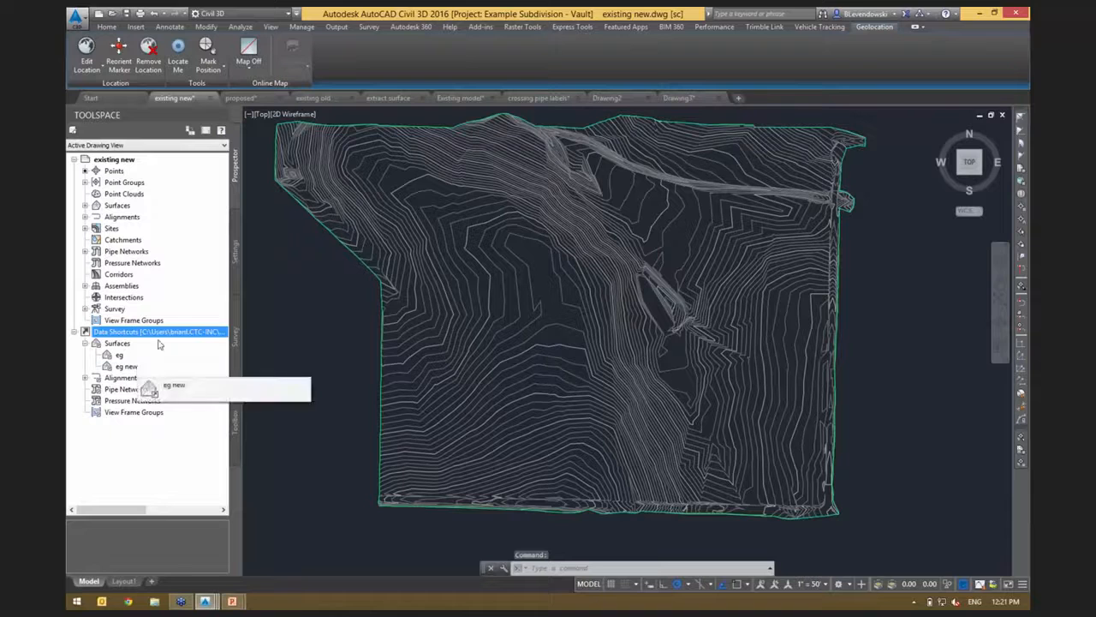
In the proposed drawing, locate the eg surface and open the data shortcut manager to compare drawing objects with the available shortcuts.
click(248, 100)
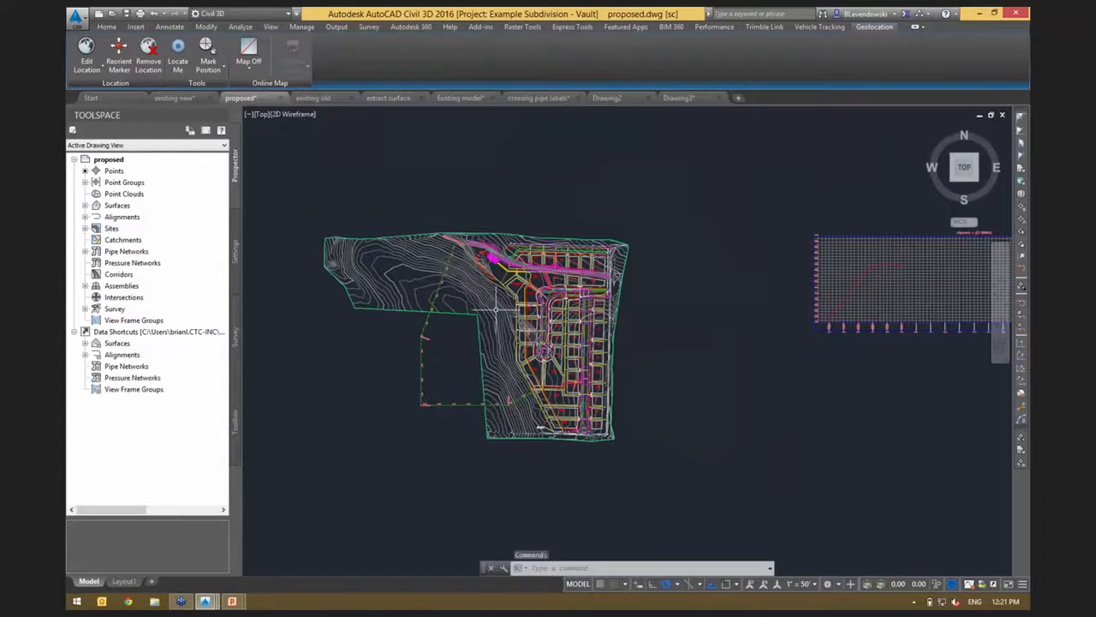
double_click(118, 207)
click(131, 218)
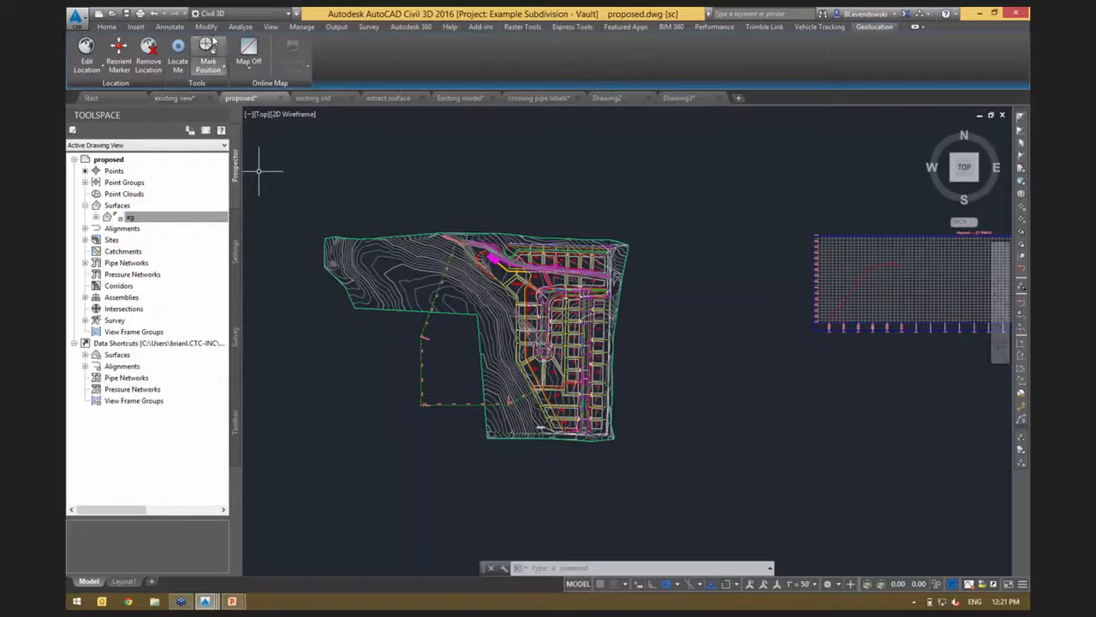
click(307, 29)
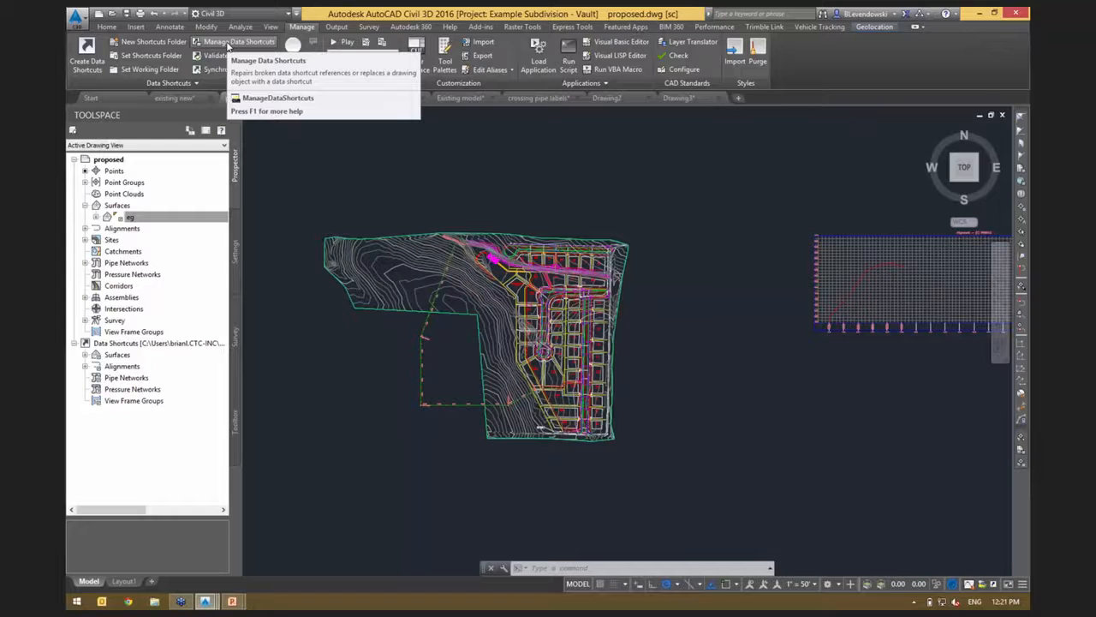
click(228, 43)
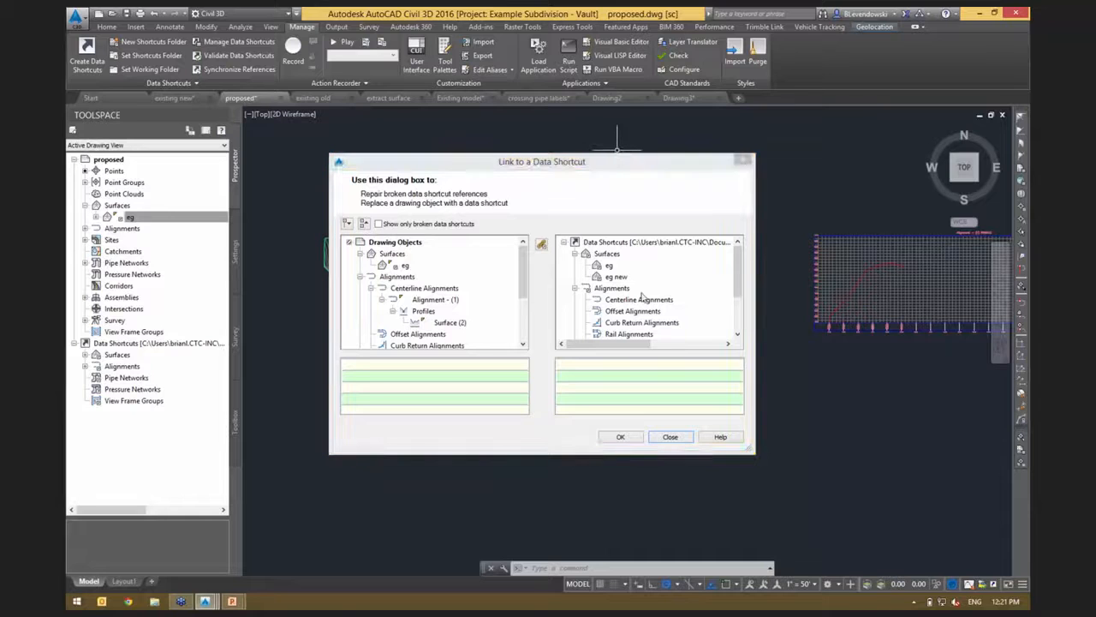
click(395, 243)
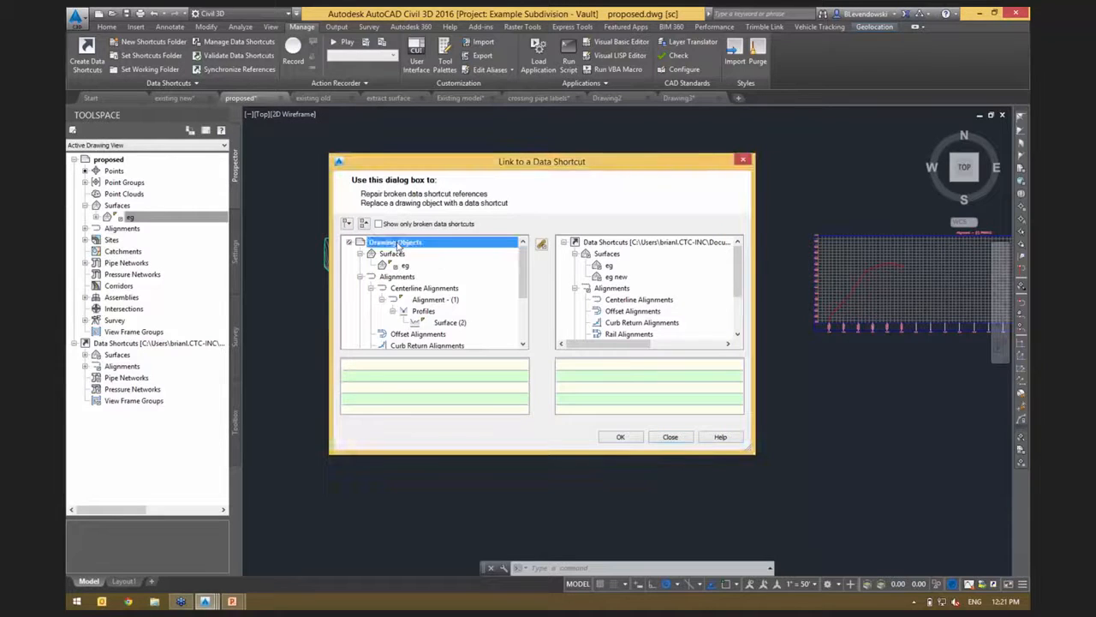
click(639, 243)
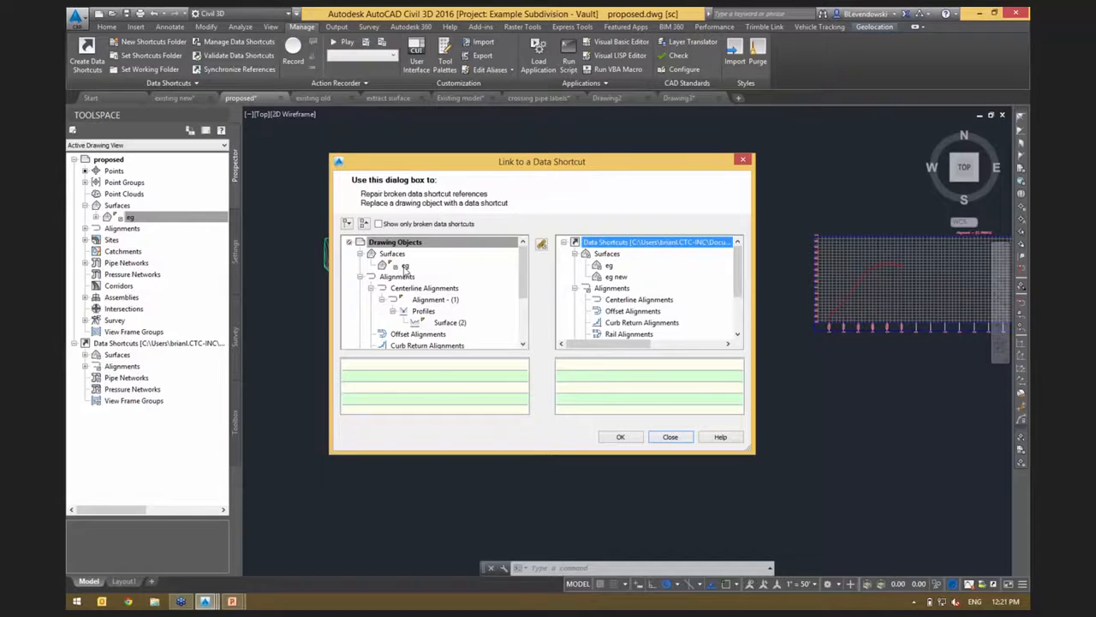
Relink the drawing's eg surface to the eg new data shortcut and check the plan and profile view.
click(406, 266)
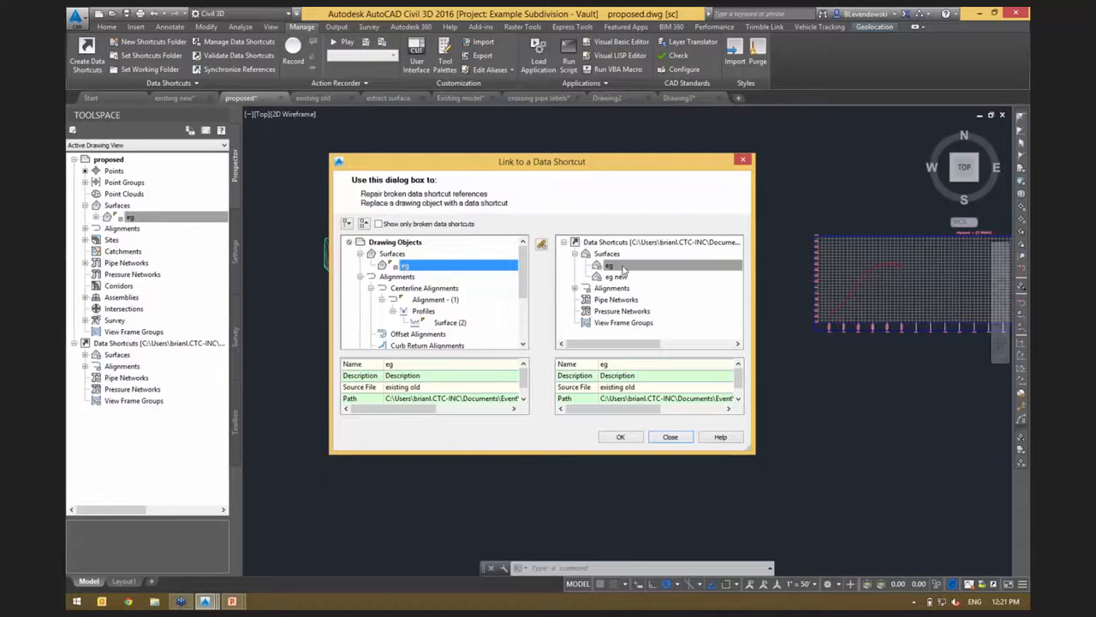
drag(625, 271, 624, 271)
click(625, 278)
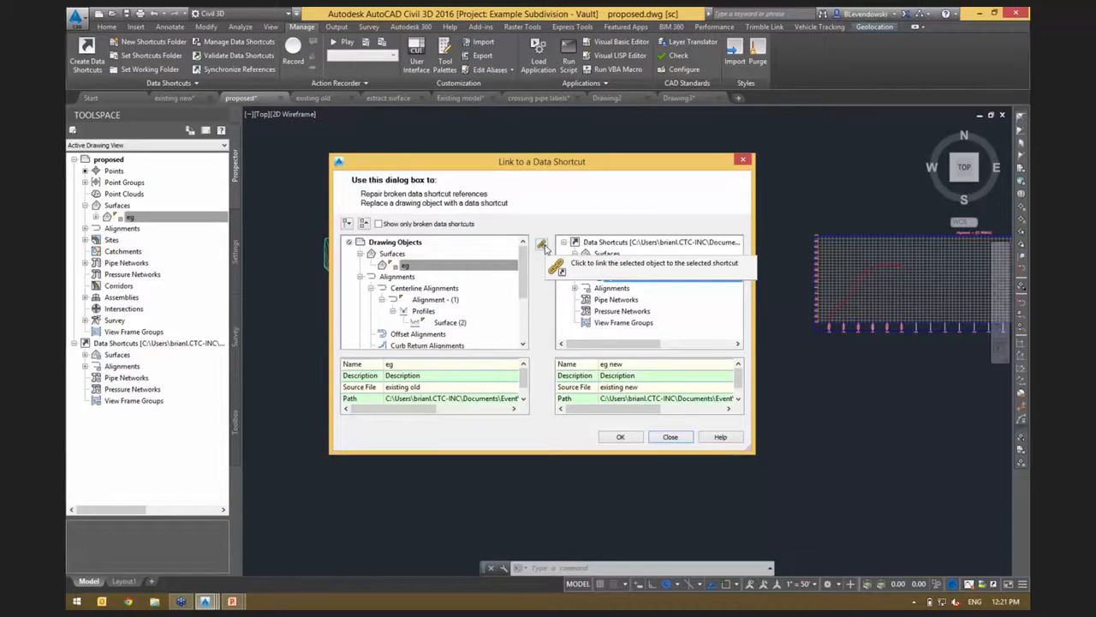
drag(558, 163, 770, 67)
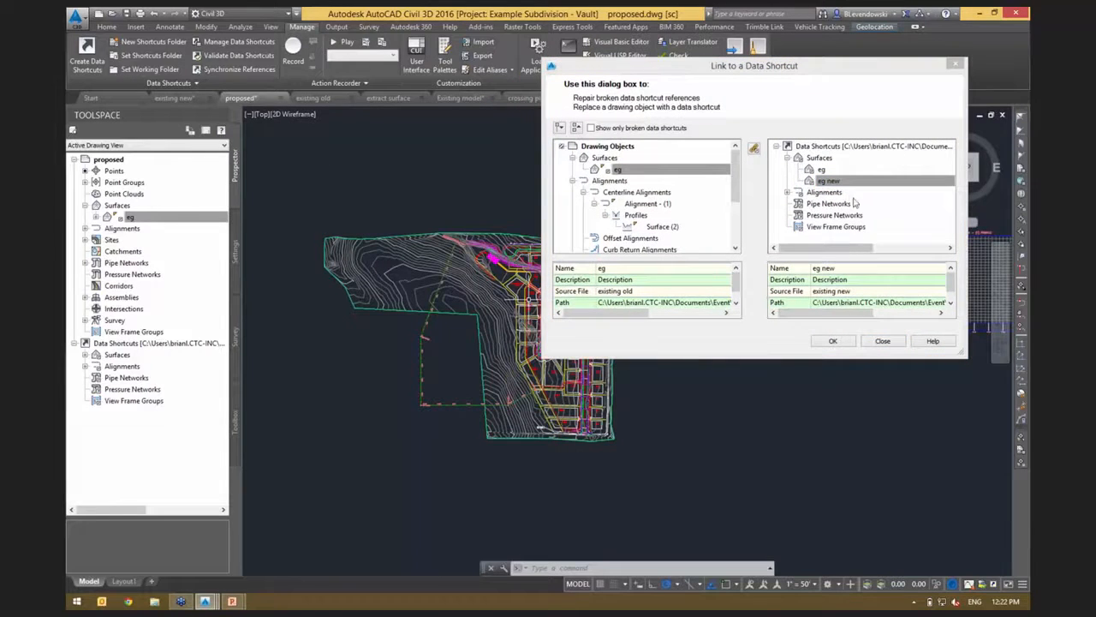
click(829, 183)
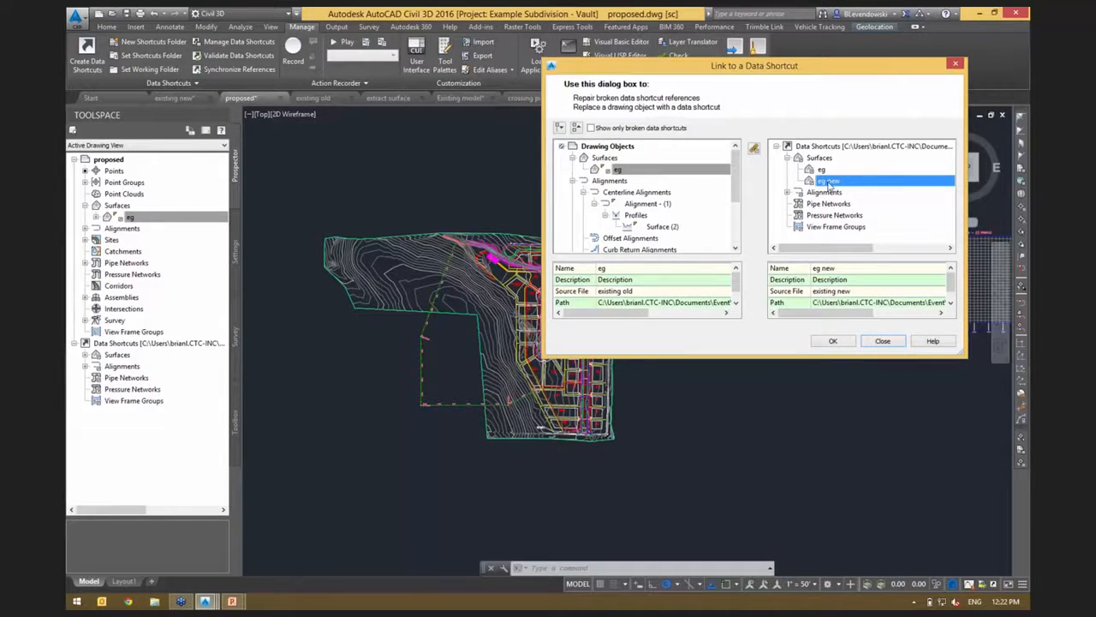
click(755, 150)
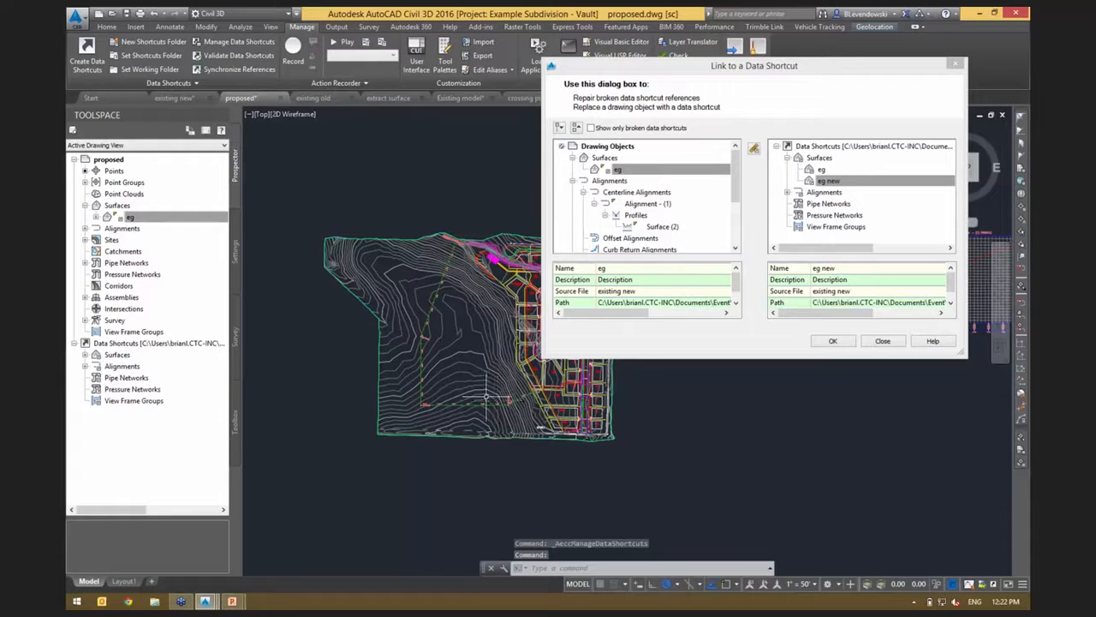
click(832, 341)
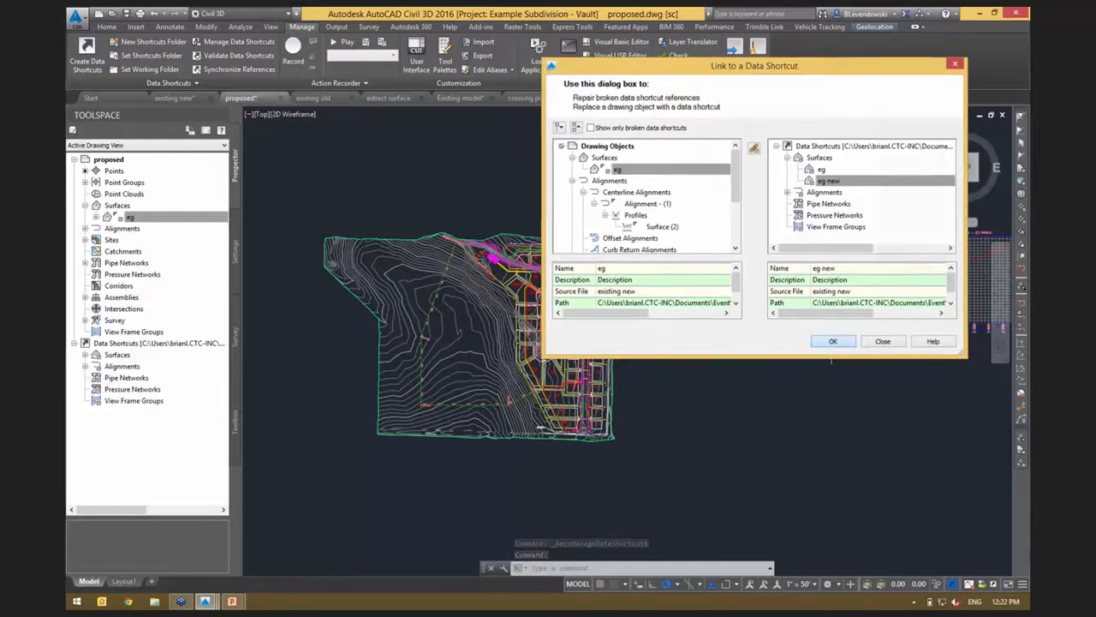
middle_drag(790, 411, 545, 453)
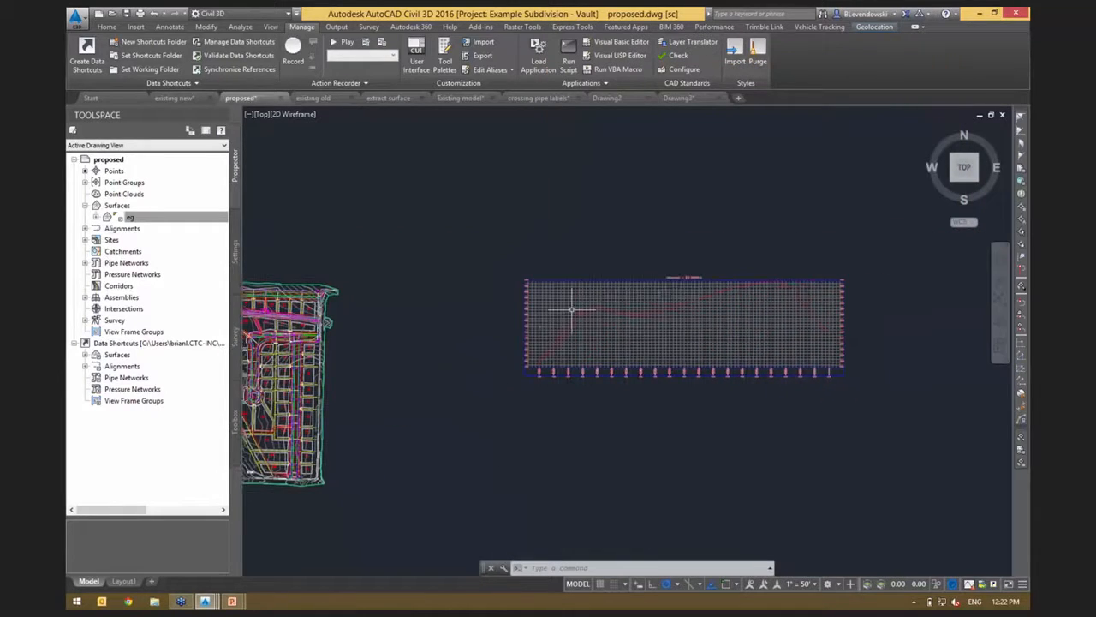
middle_drag(445, 431, 722, 360)
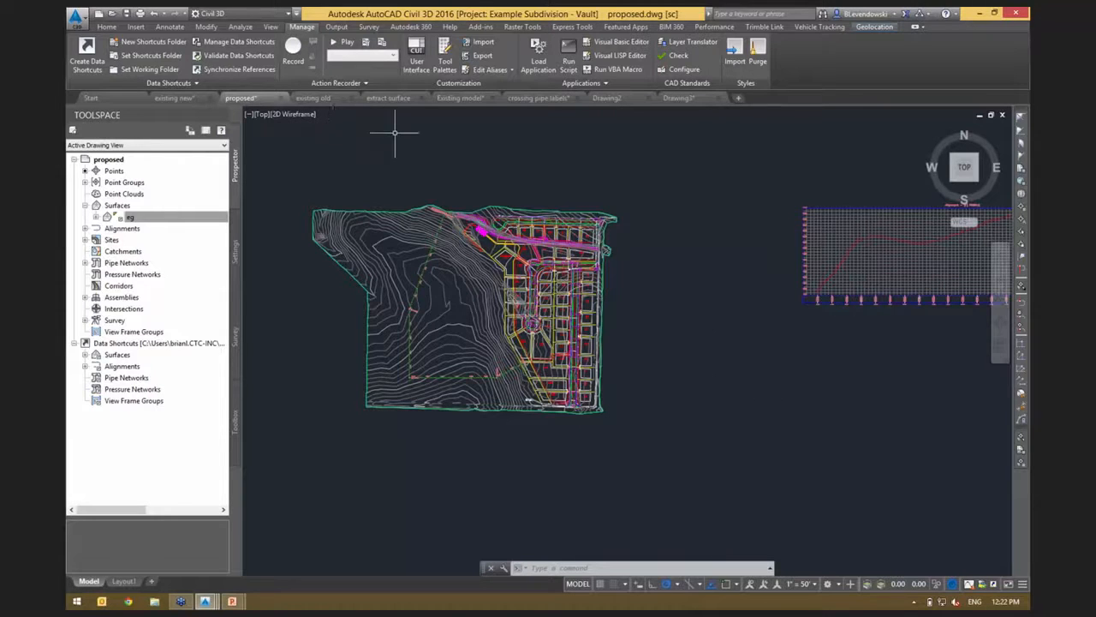
Examine the contour surface in the Existing model drawing and the options for extracting data from it.
click(467, 99)
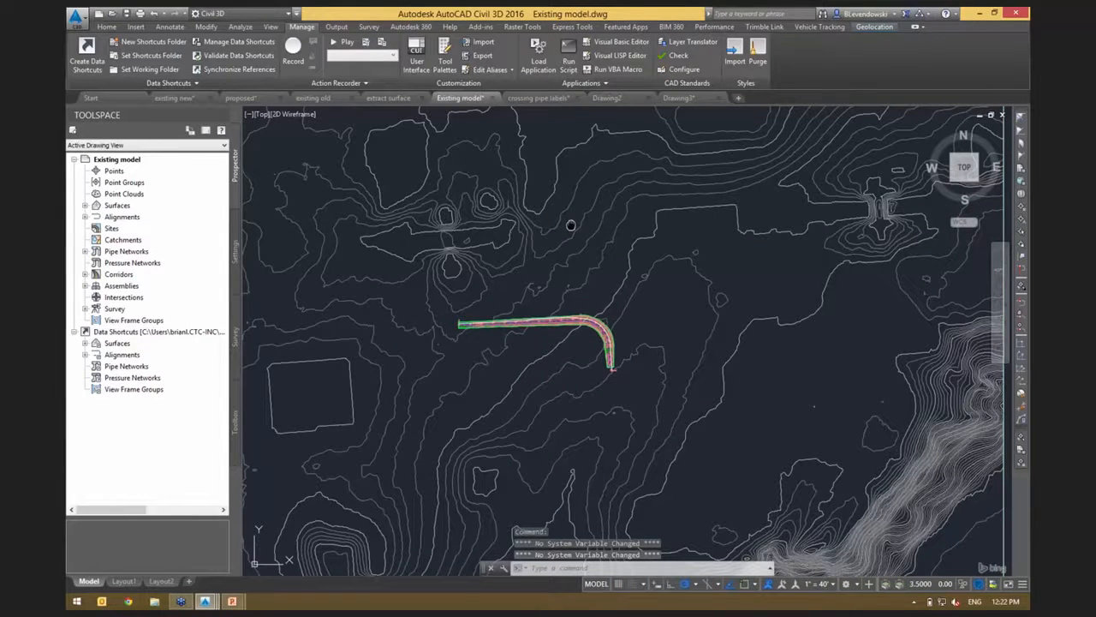
scroll(568, 226, up, 3)
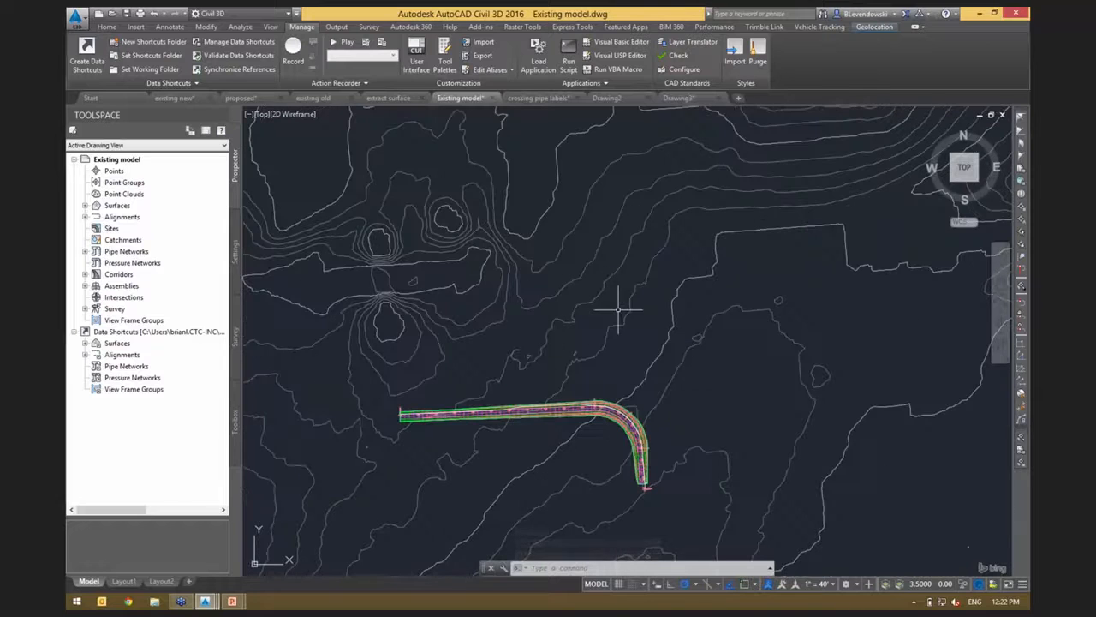
mouse_move(592, 303)
middle_down()
mouse_move(724, 279)
mouse_move(719, 299)
mouse_move(472, 343)
middle_up()
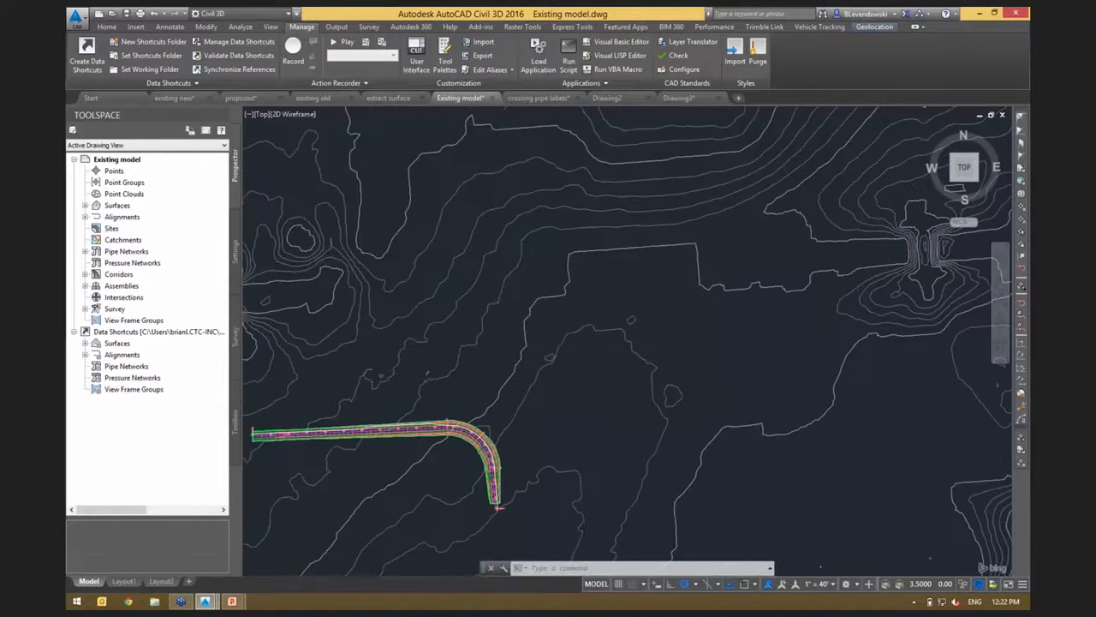
scroll(537, 290, down, 4)
mouse_move(538, 290)
middle_down()
mouse_move(557, 220)
mouse_move(586, 276)
middle_up()
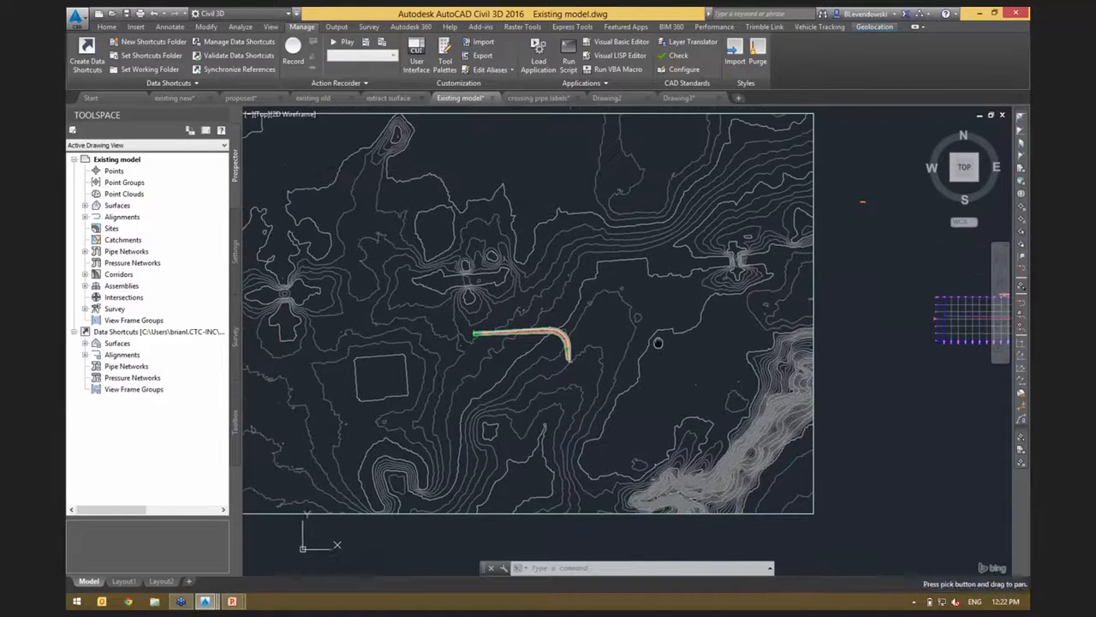
click(609, 232)
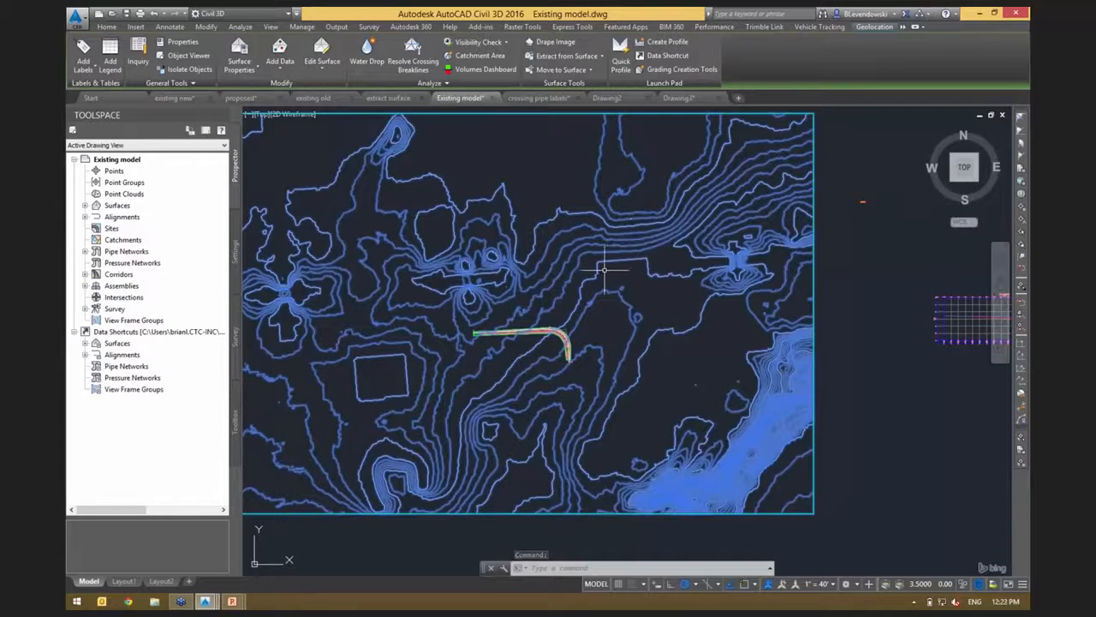
mouse_move(605, 269)
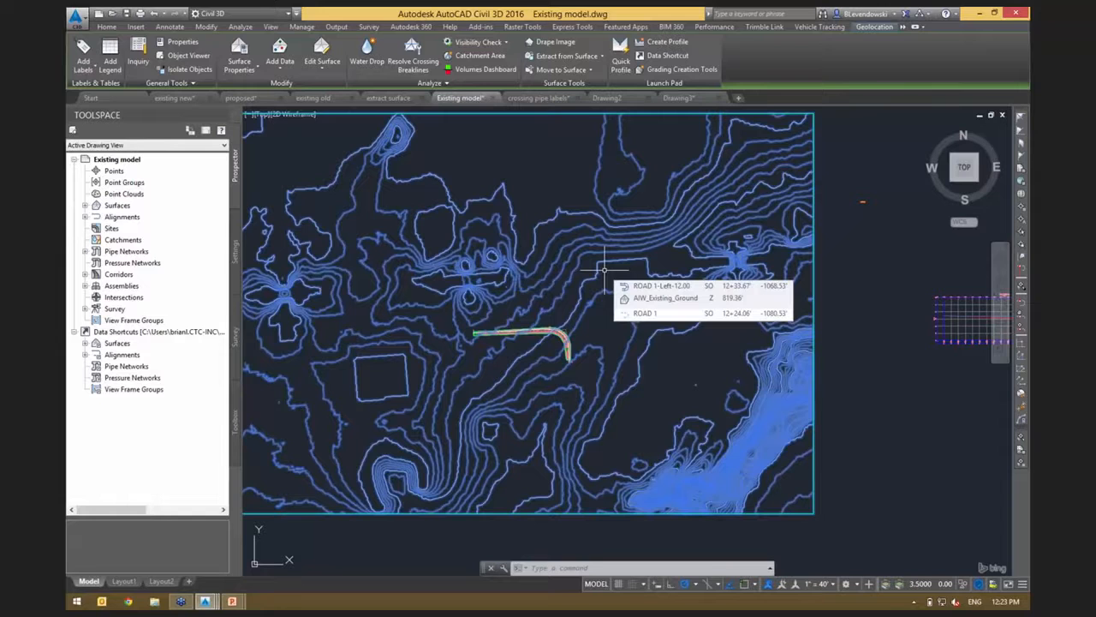
click(571, 57)
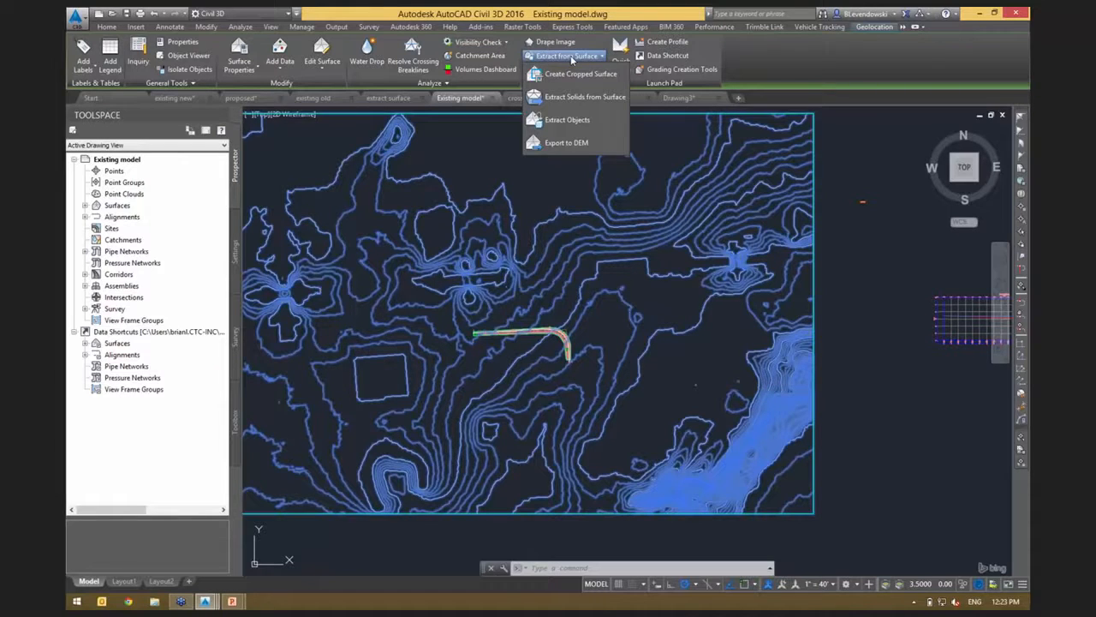
click(475, 155)
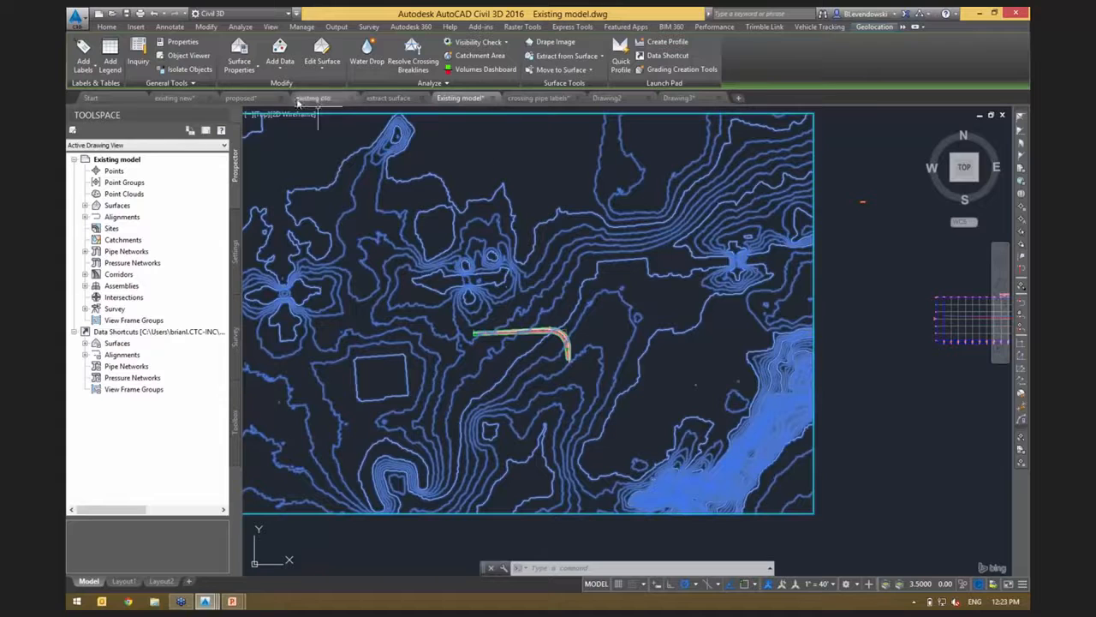
Synchronize the eg surface reference in the proposed drawing, updating the reference name to match its source.
click(254, 98)
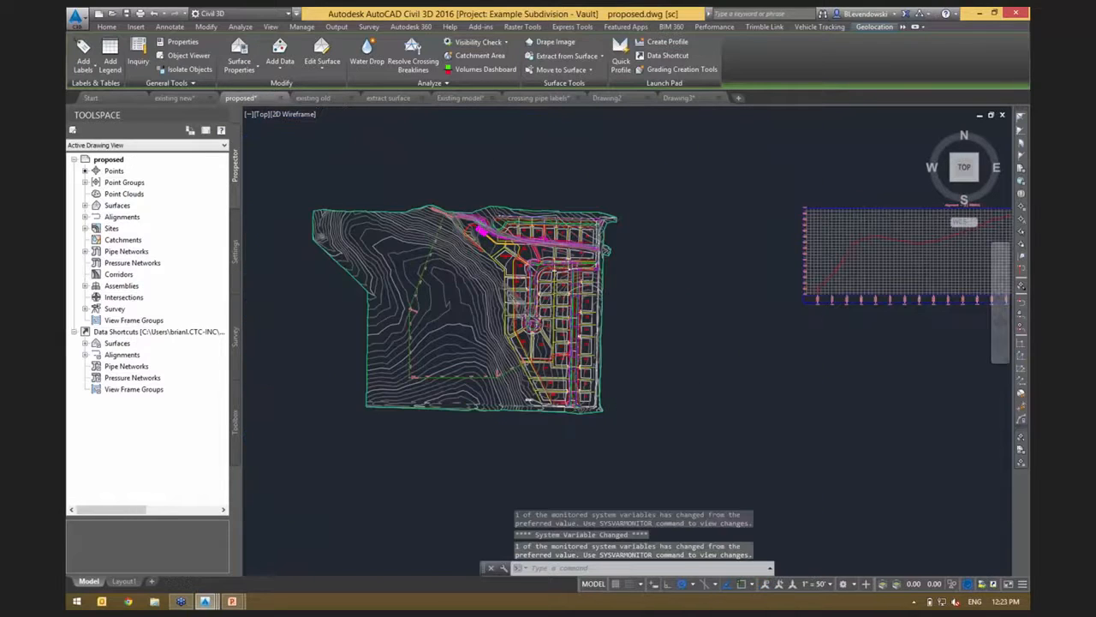
double_click(118, 207)
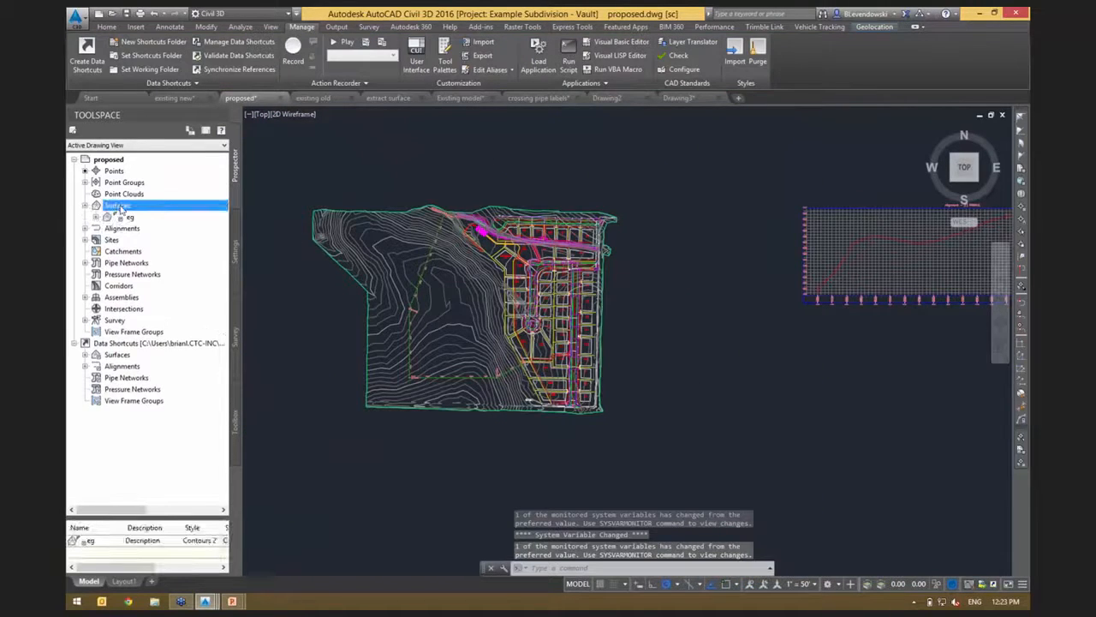
click(132, 220)
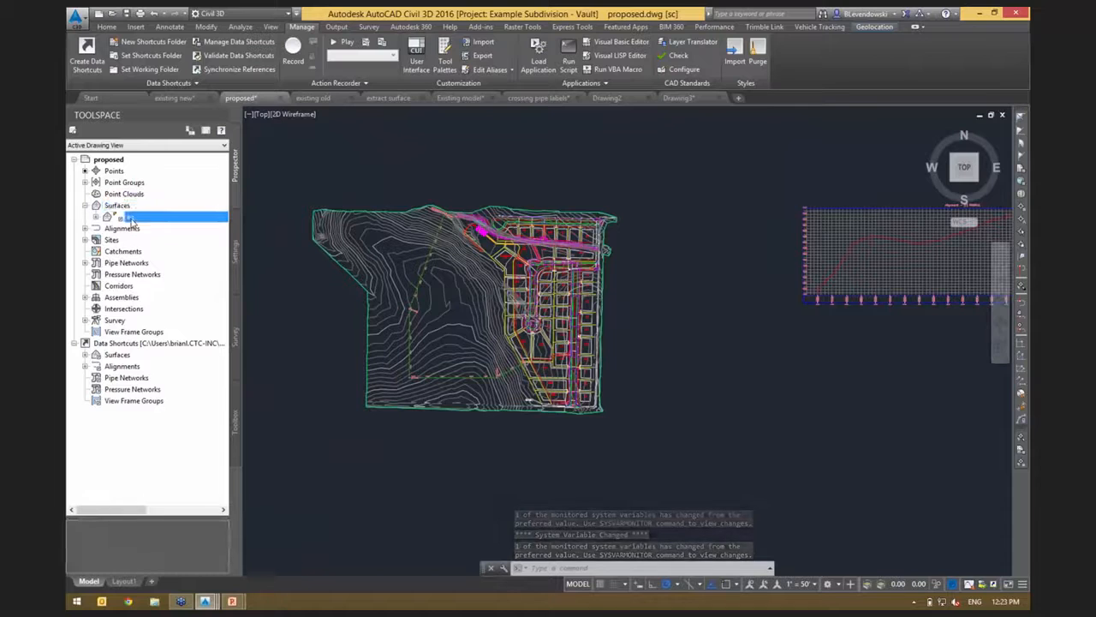
right_click(131, 220)
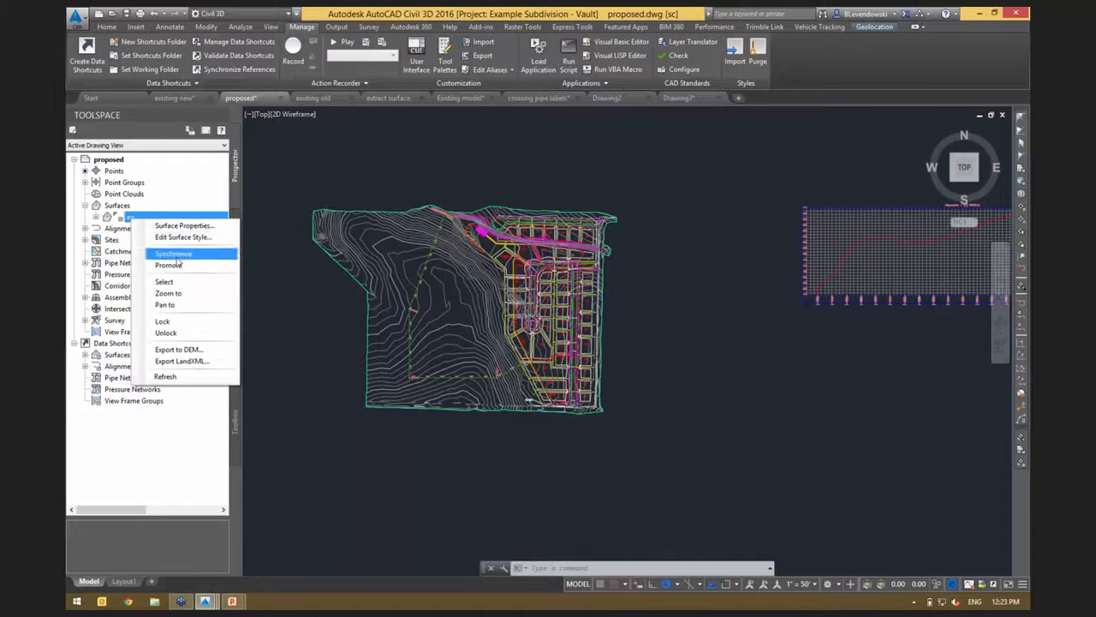
click(173, 253)
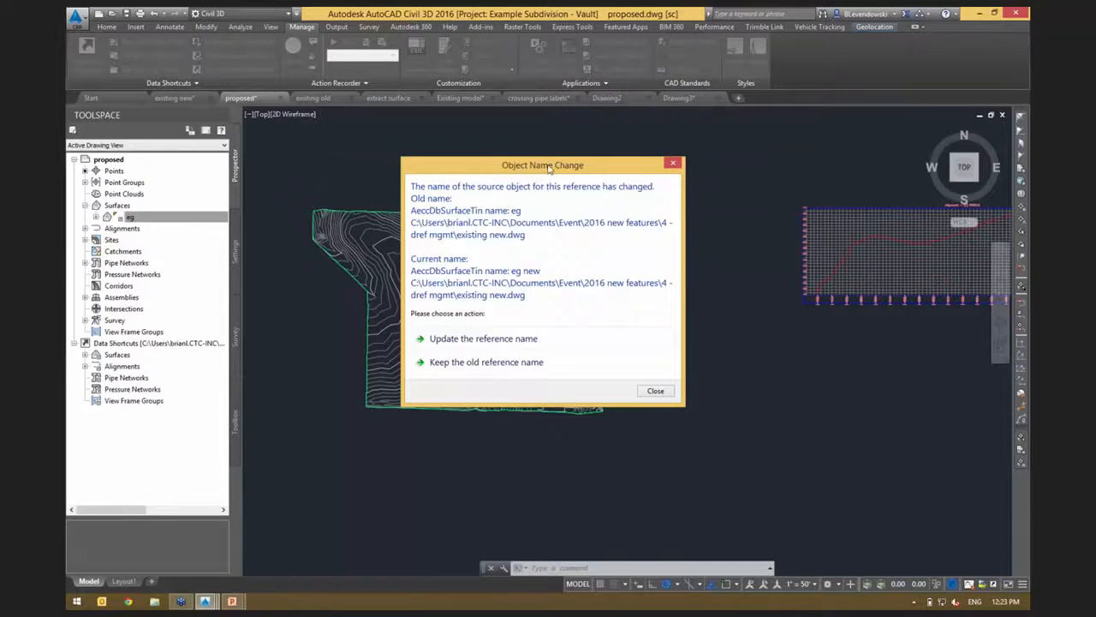
drag(545, 170, 603, 132)
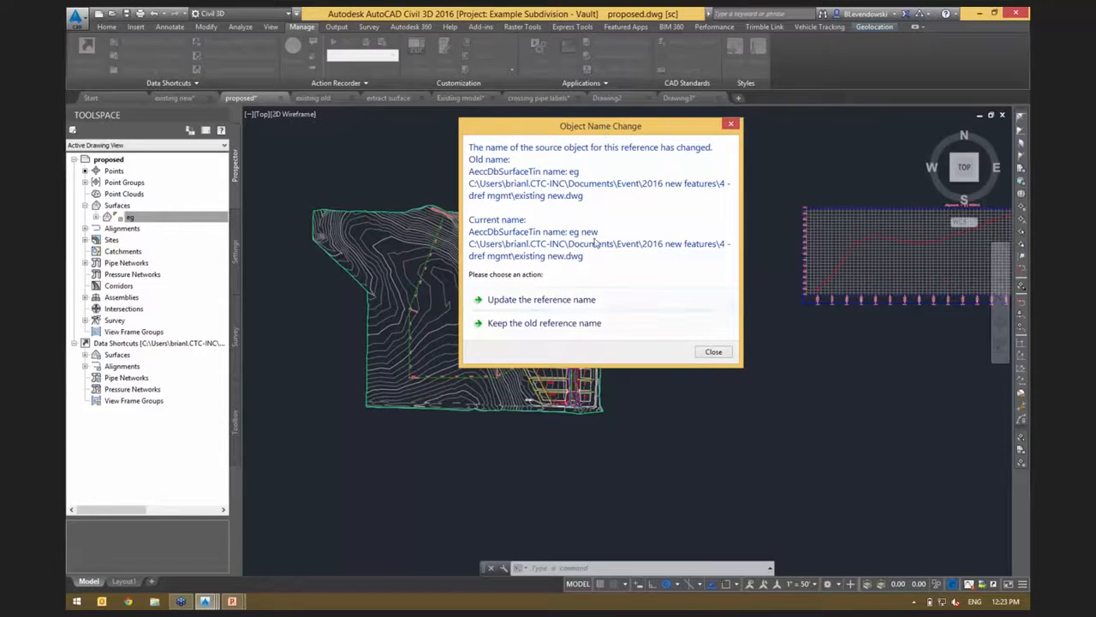
click(552, 300)
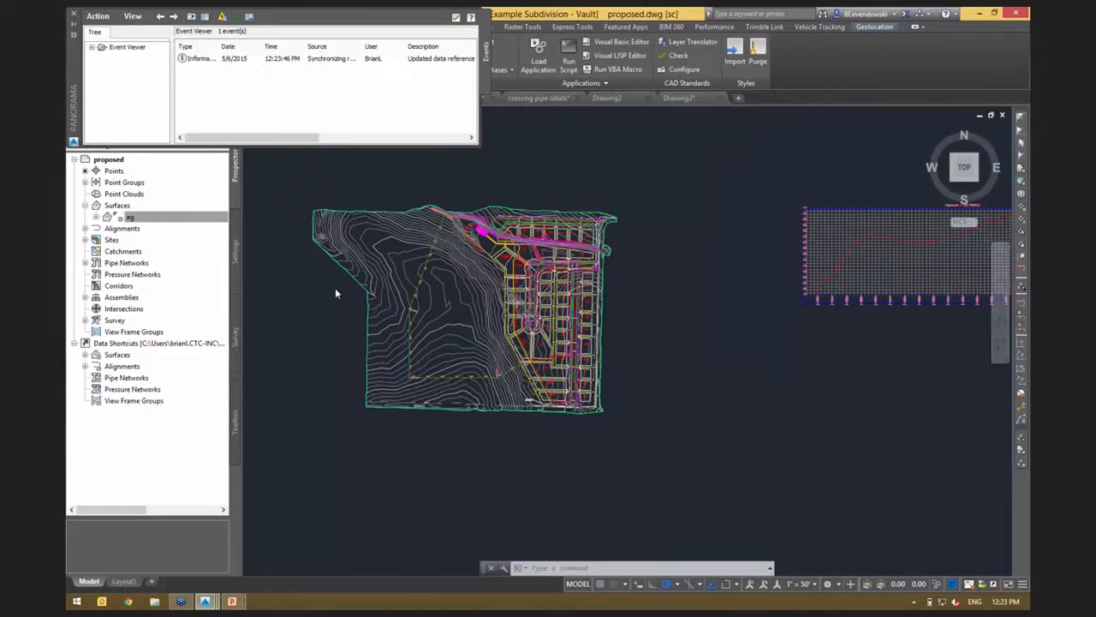
Finish synchronizing the surface reference in the proposed drawing and close the event viewer.
click(141, 218)
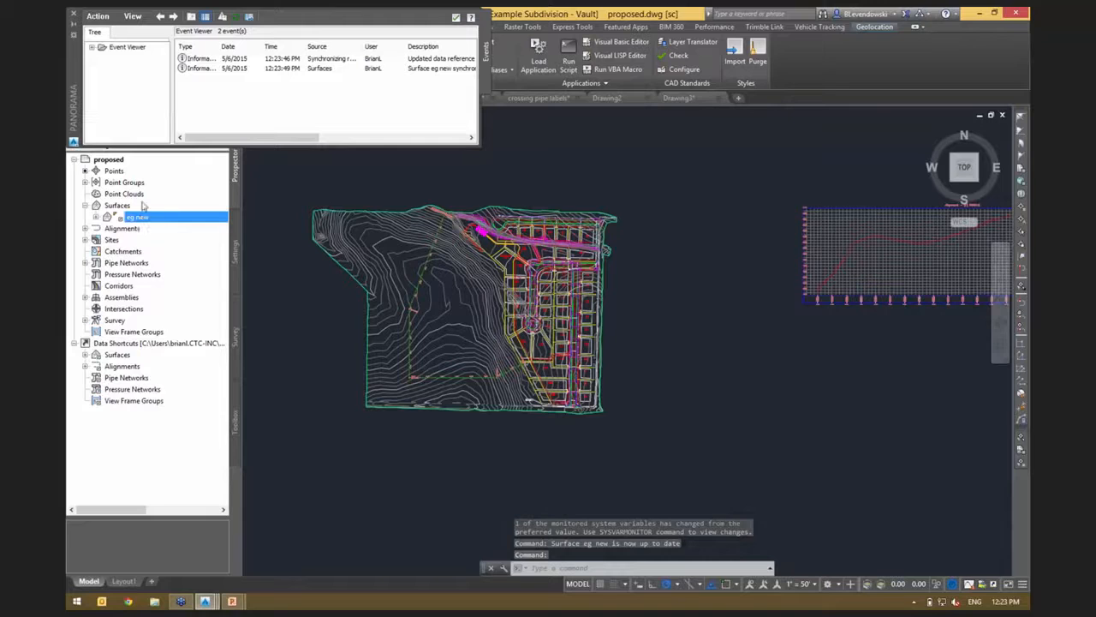
click(73, 15)
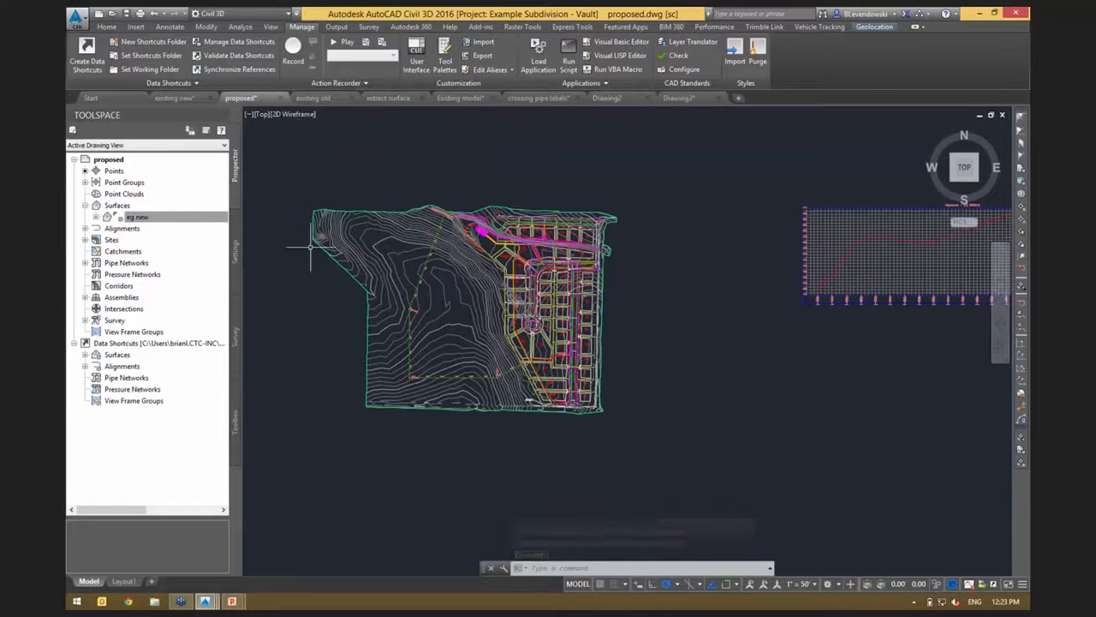
middle_drag(323, 331, 429, 332)
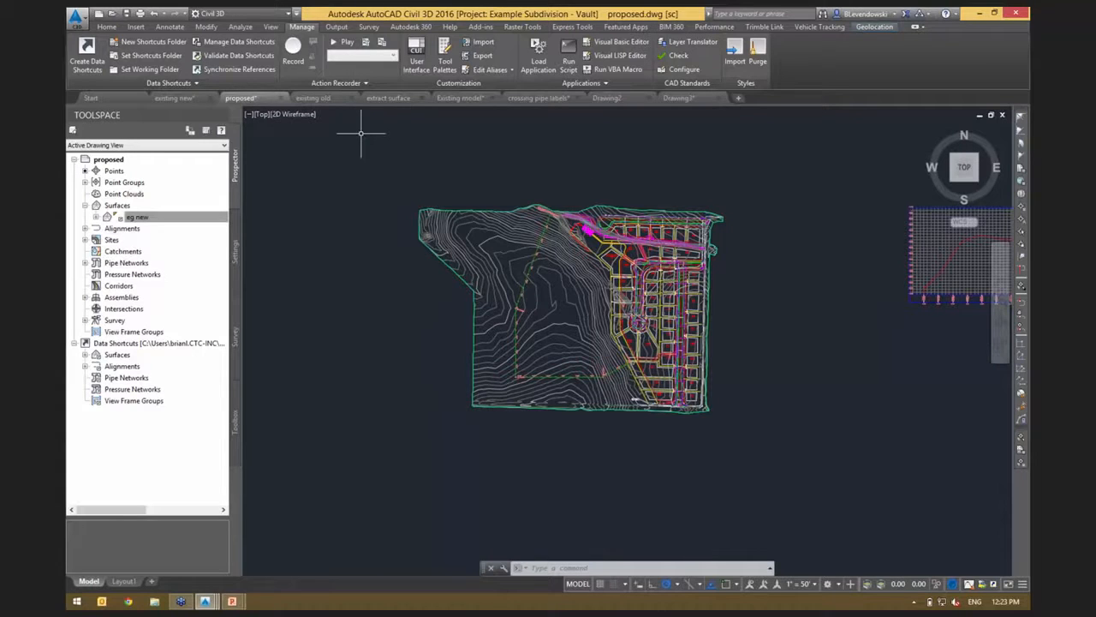
In the Existing model drawing, open the Extract Solids from Surface settings for the AIW_Existing_Ground surface.
click(462, 99)
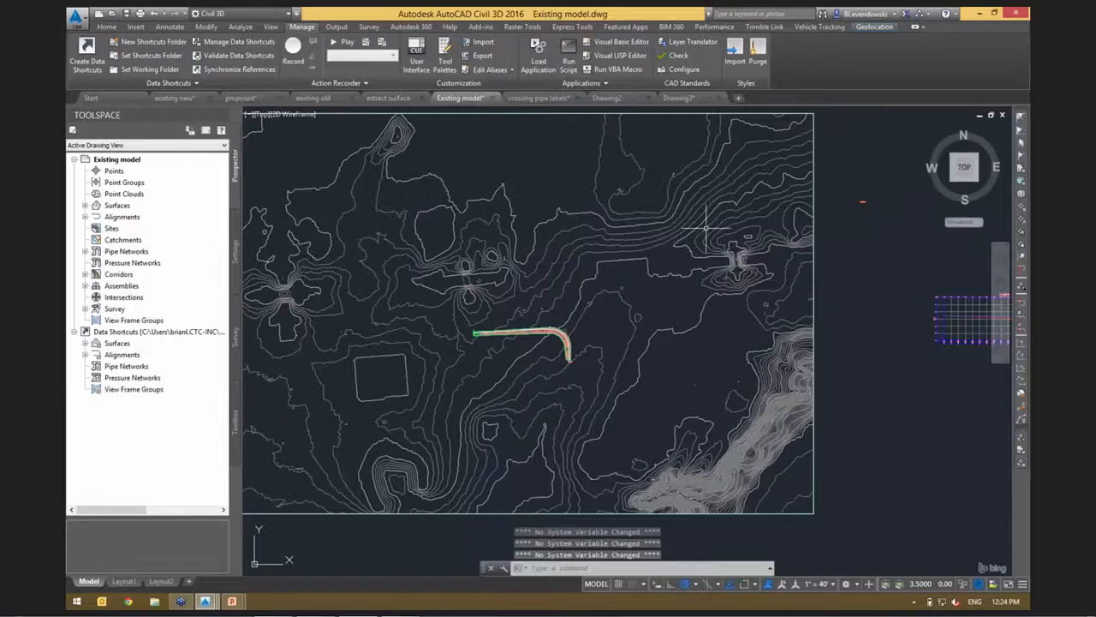
click(655, 225)
click(612, 203)
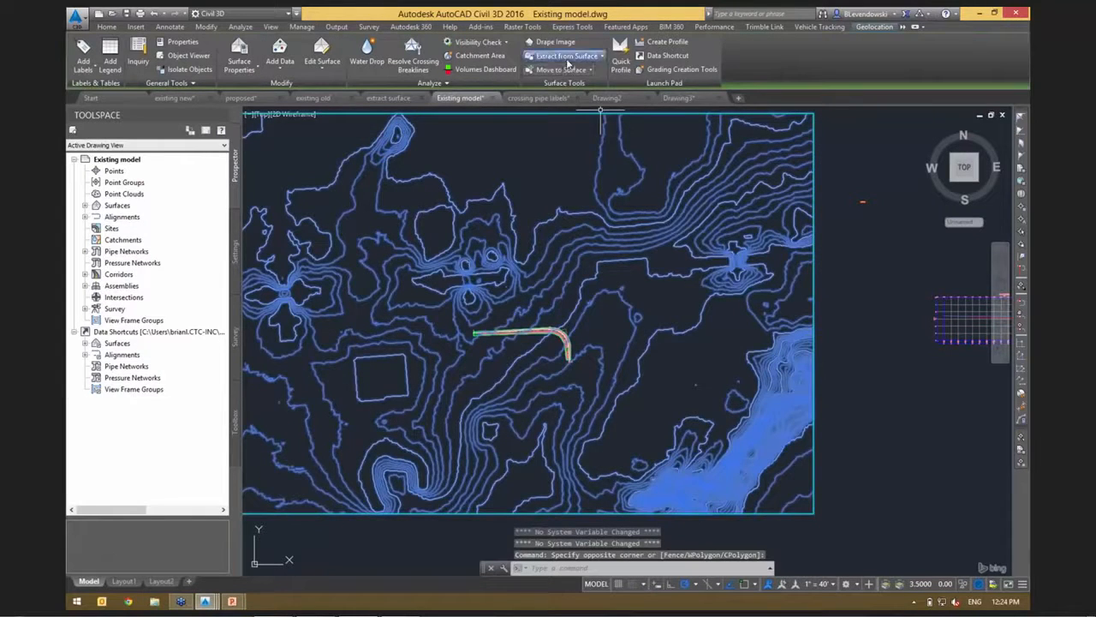
click(568, 56)
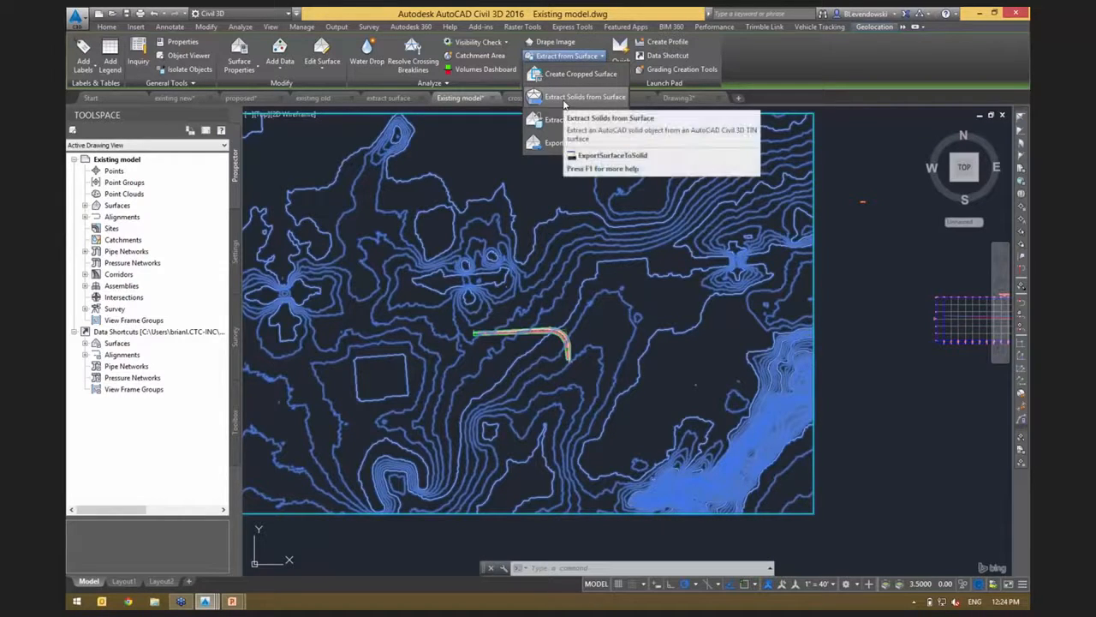
click(564, 100)
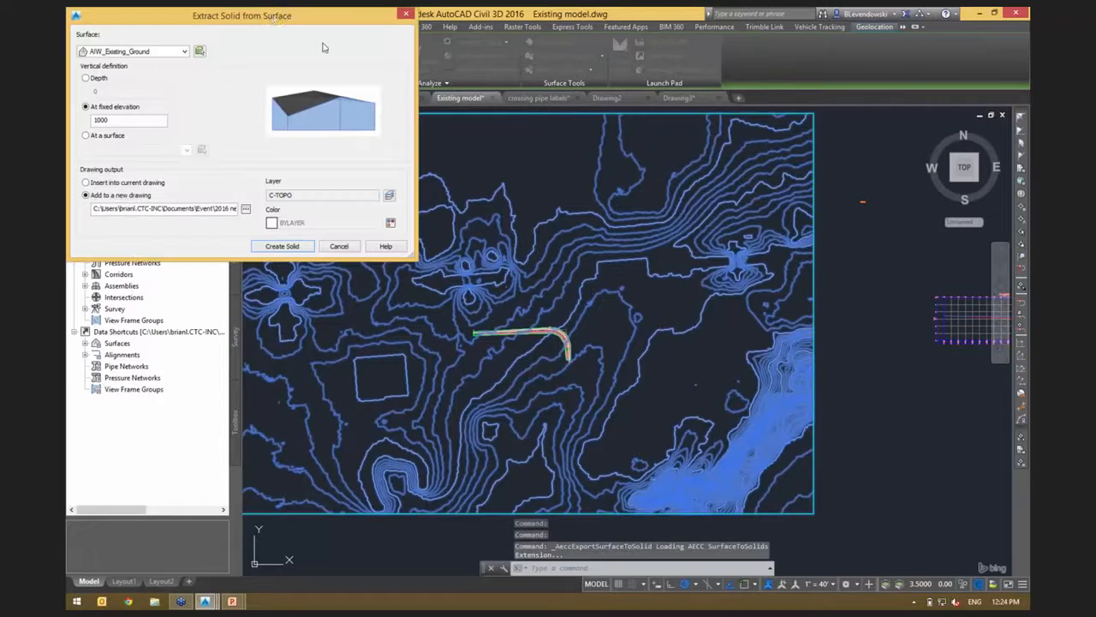
drag(286, 33, 504, 129)
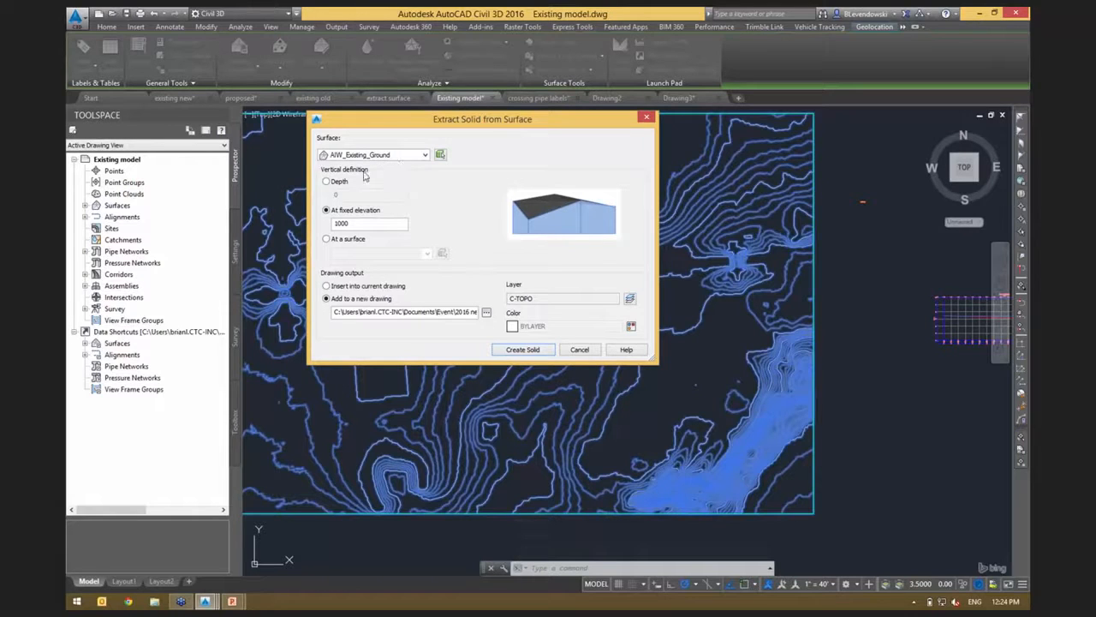
Compare the depth, fixed elevation and surface options for the solid's vertical definition, ending on fixed elevation 1000.
click(339, 183)
click(327, 209)
drag(373, 224, 317, 230)
click(343, 242)
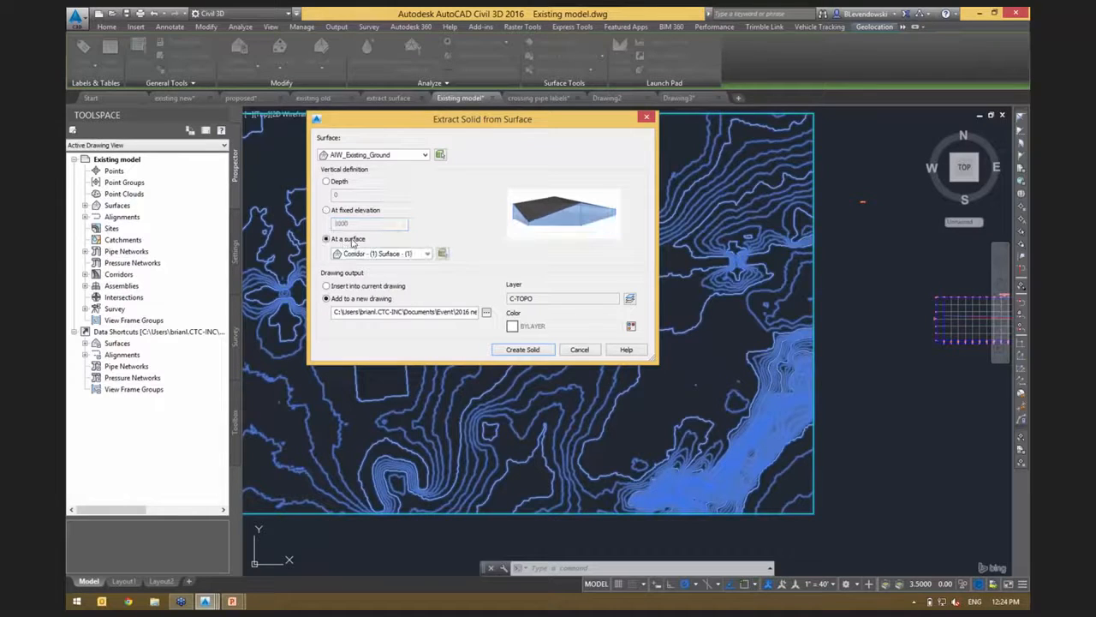
click(345, 212)
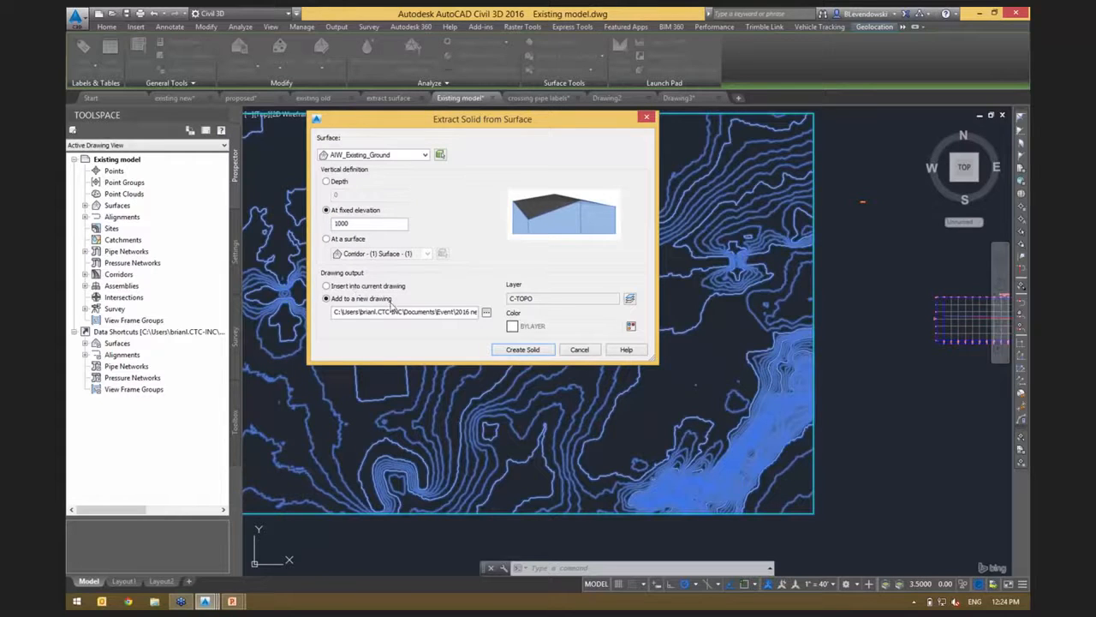
Create the solid in the new drawing export.dwg, accepting the long extraction of the large surface.
click(518, 352)
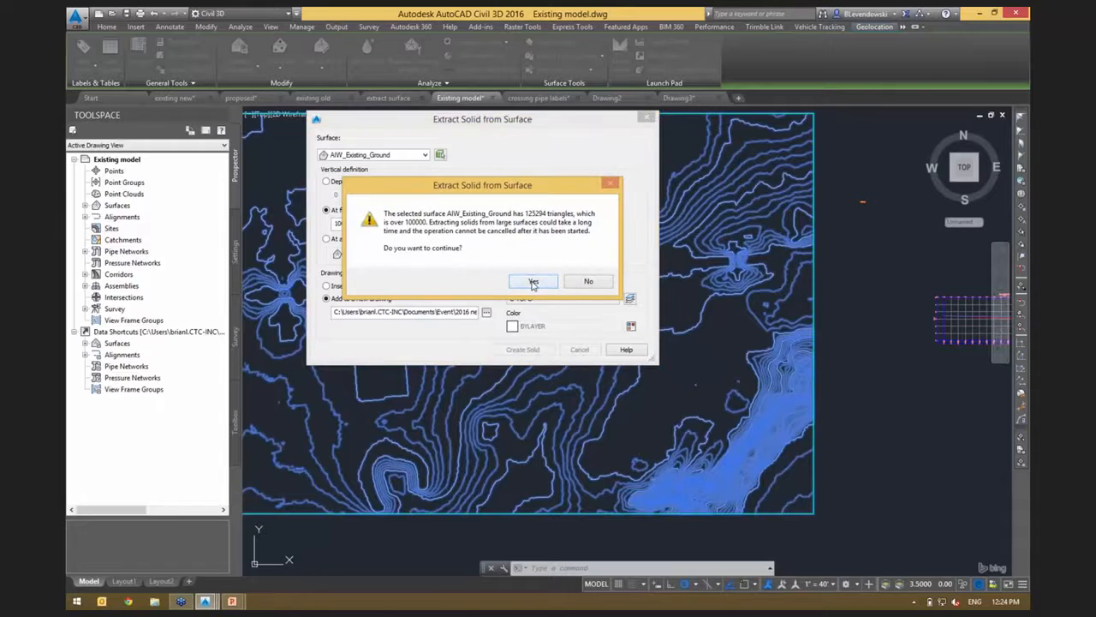
click(532, 282)
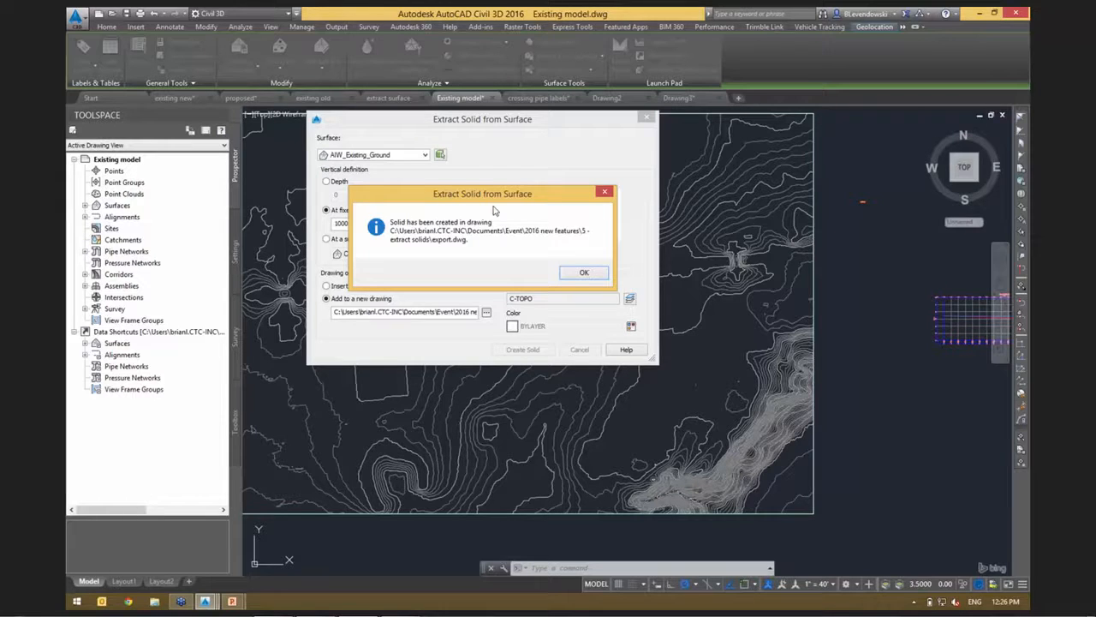
click(575, 274)
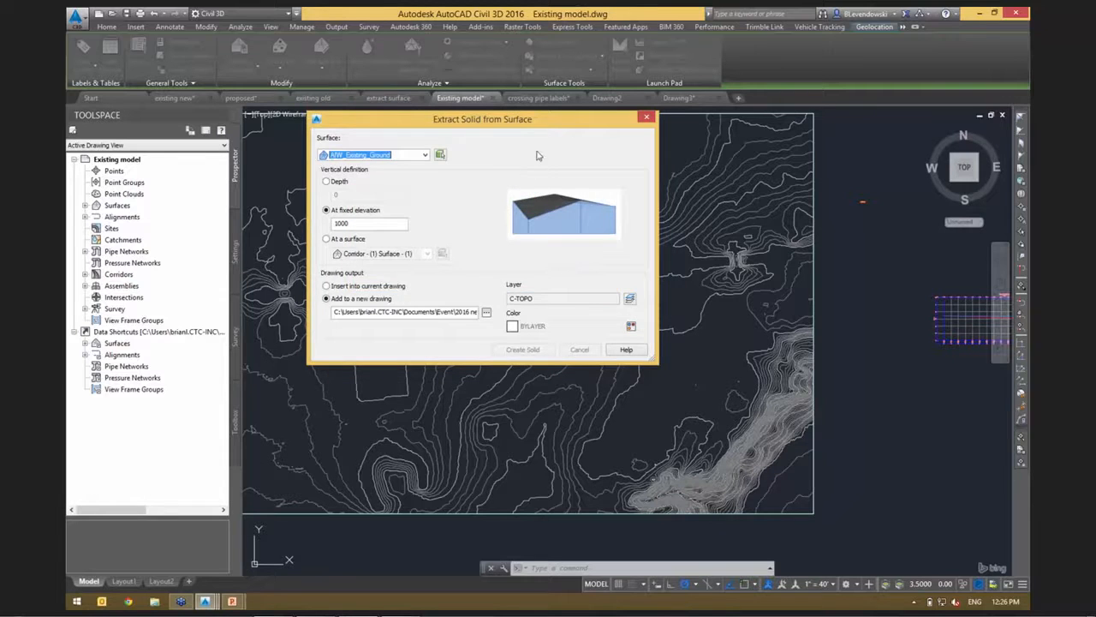
Open export.dwg and bring the whole extracted solid into view.
click(112, 13)
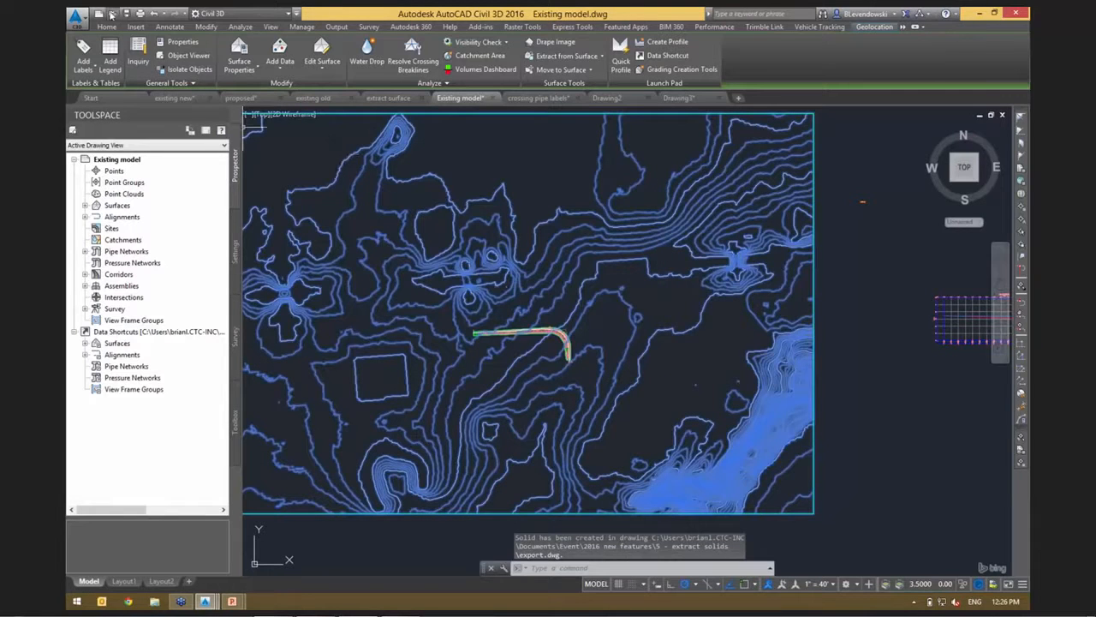
double_click(473, 211)
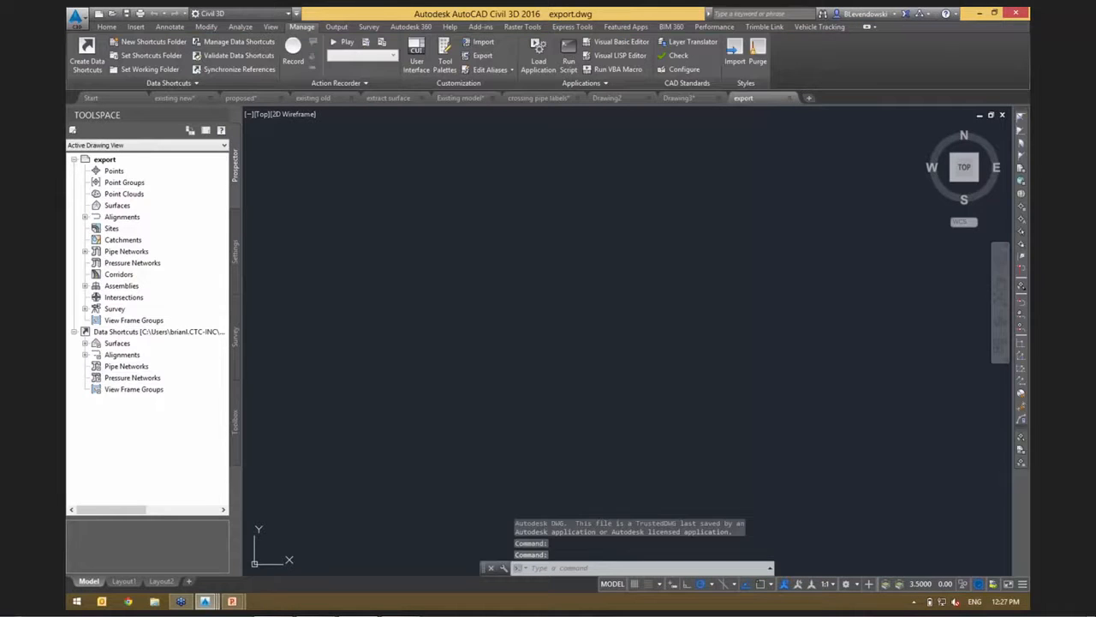
middle_click(606, 359)
middle_click(606, 359)
scroll(605, 359, down, 6)
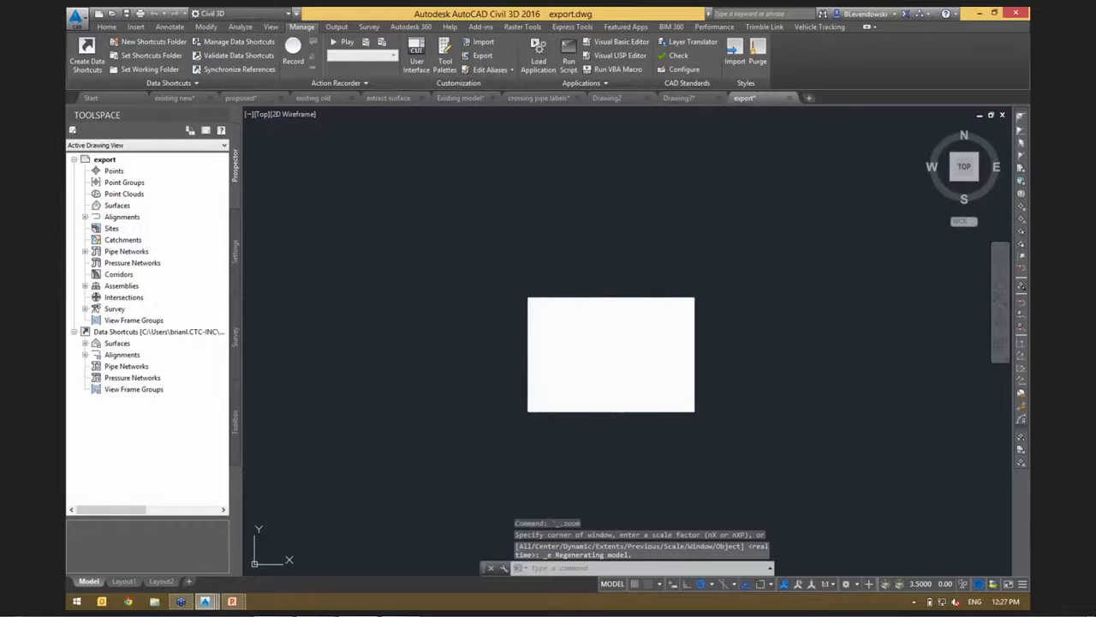
Inspect the extracted solid in the Object Viewer from an isometric angle and from the side, including its uneven terrain face.
click(622, 306)
right_click(771, 290)
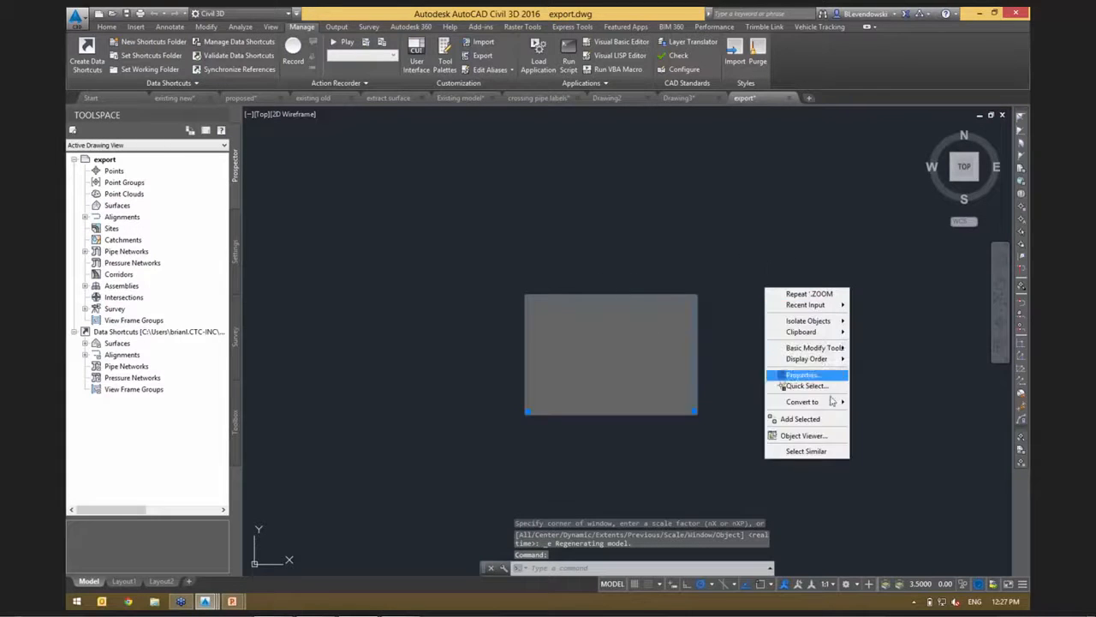
click(814, 435)
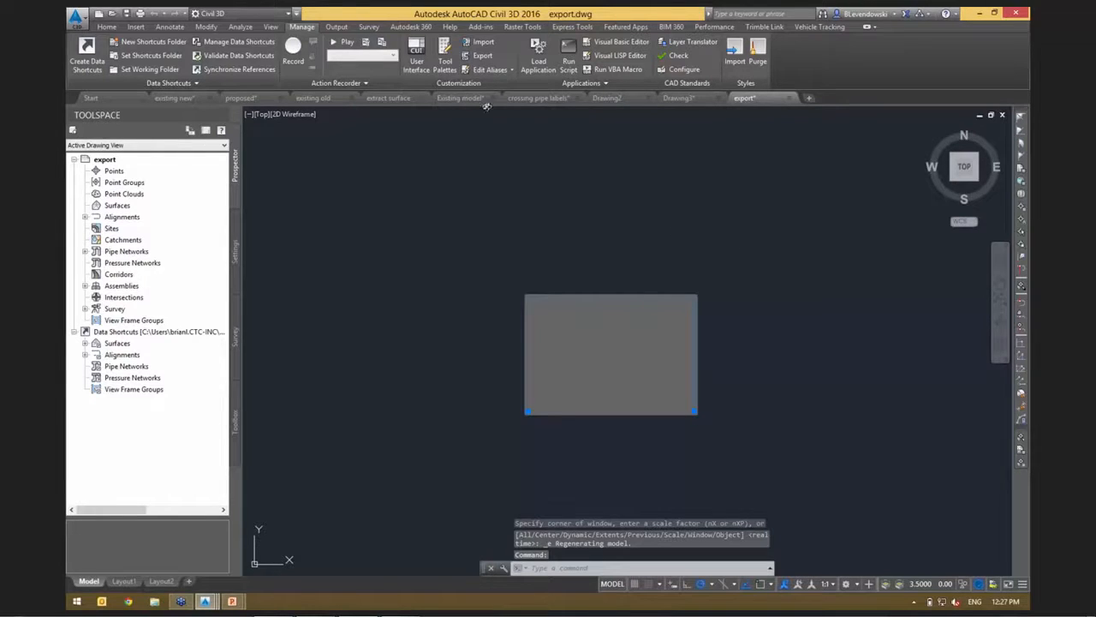
key(Escape)
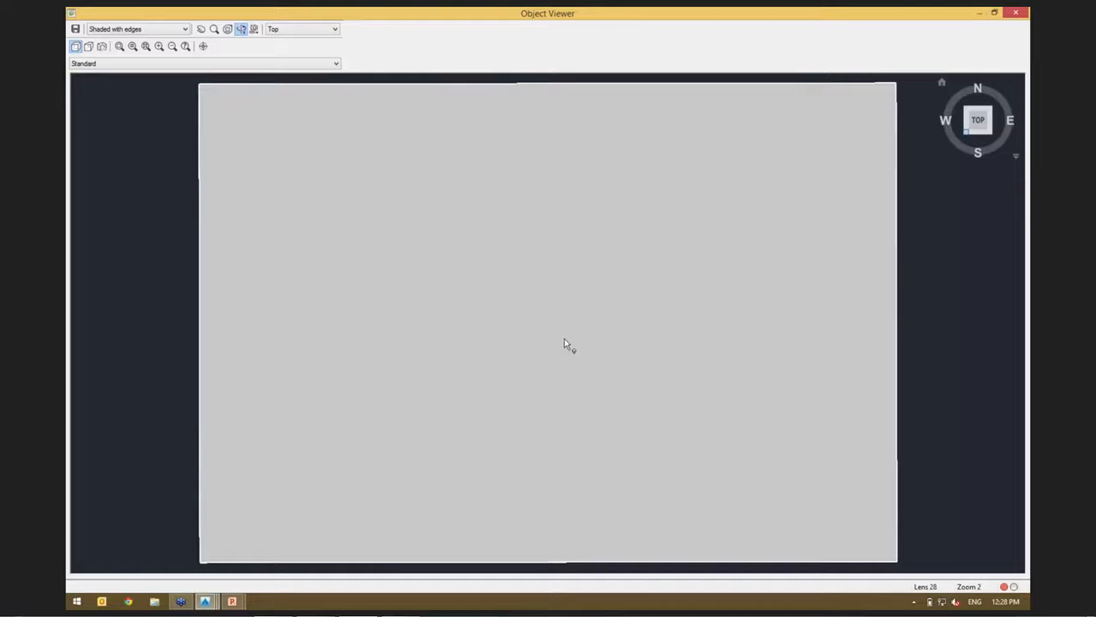
click(967, 133)
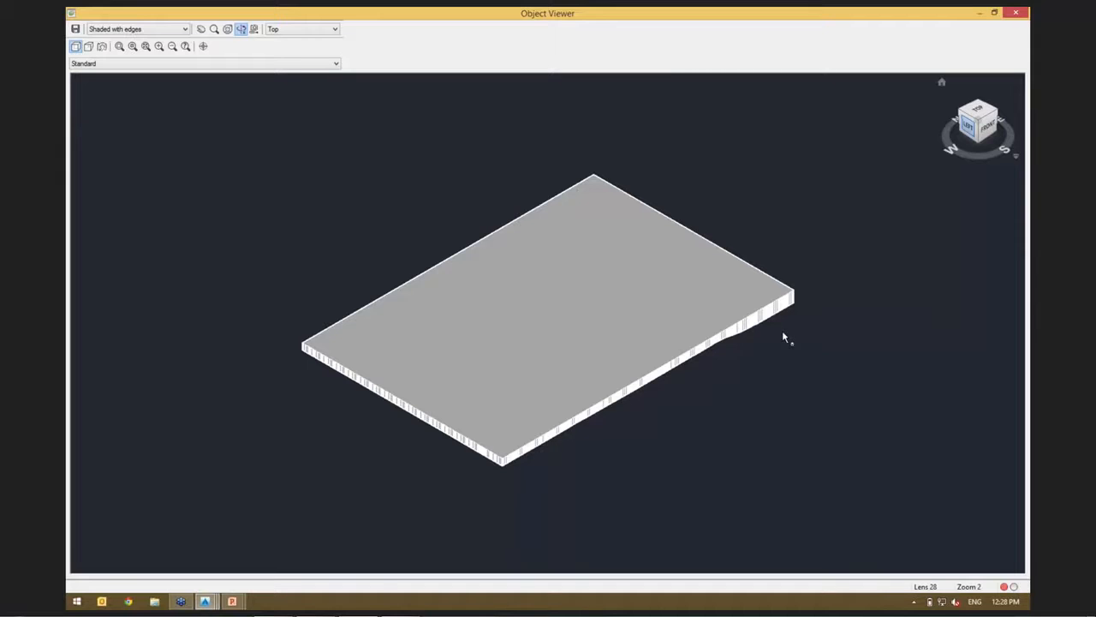
drag(783, 332, 783, 332)
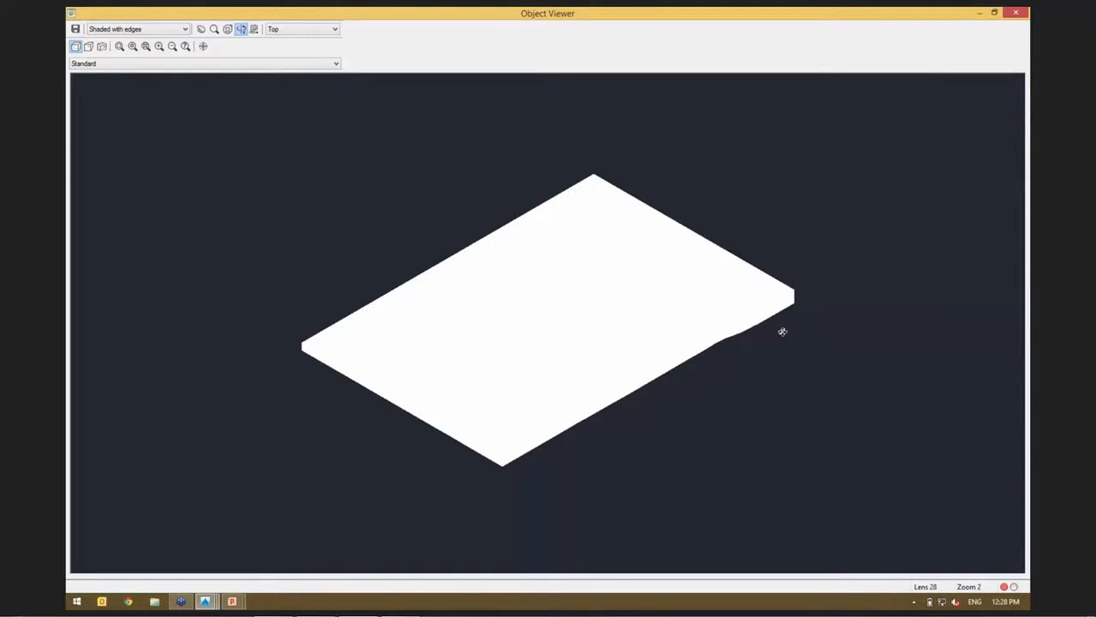
drag(783, 331, 783, 332)
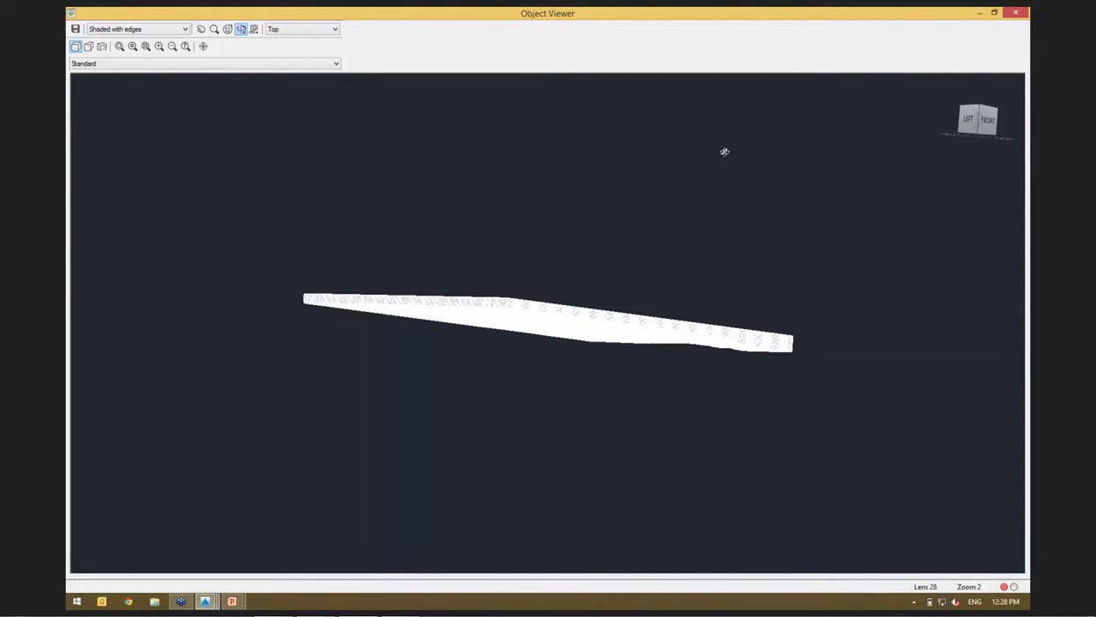
mouse_move(1027, 7)
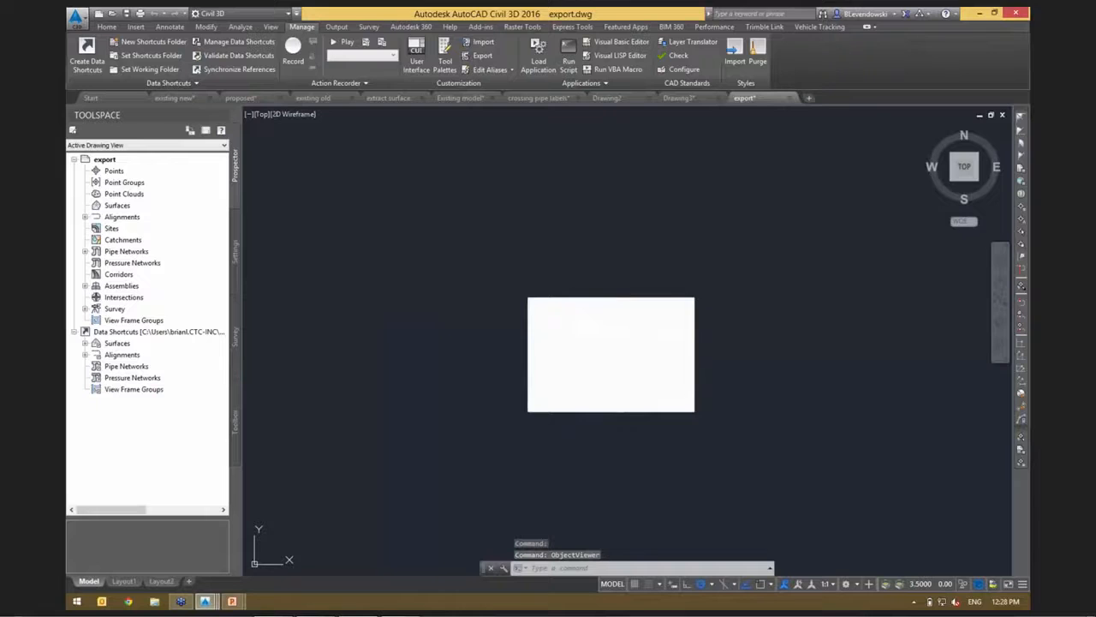
In the Existing model drawing, check which layer the white offset alignment crossing the corridor near station 6+00 is on.
click(453, 97)
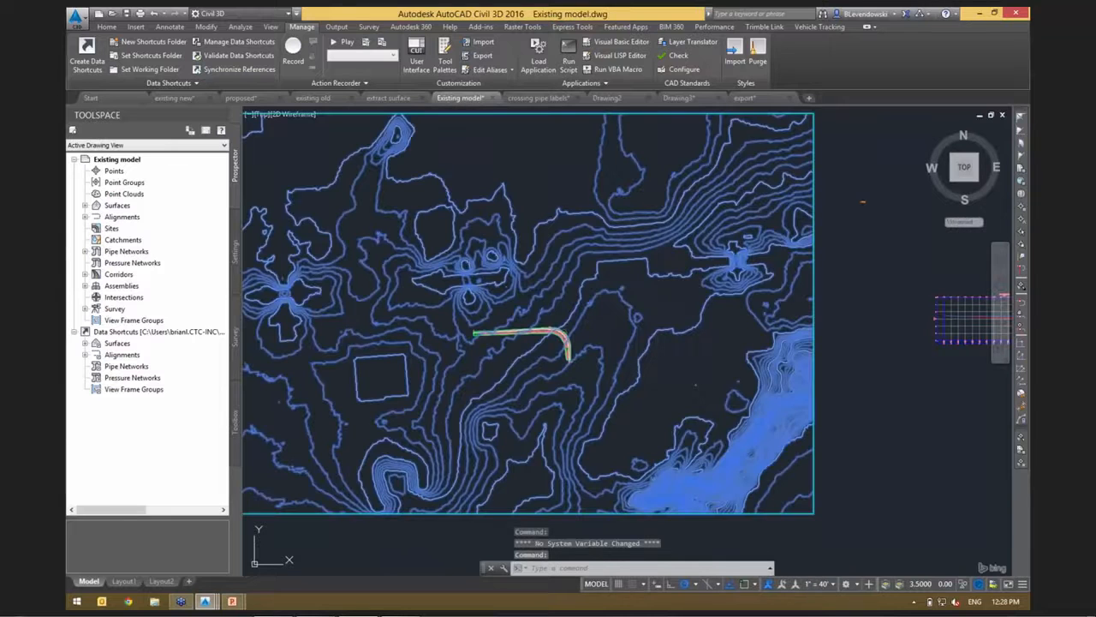
key(Escape)
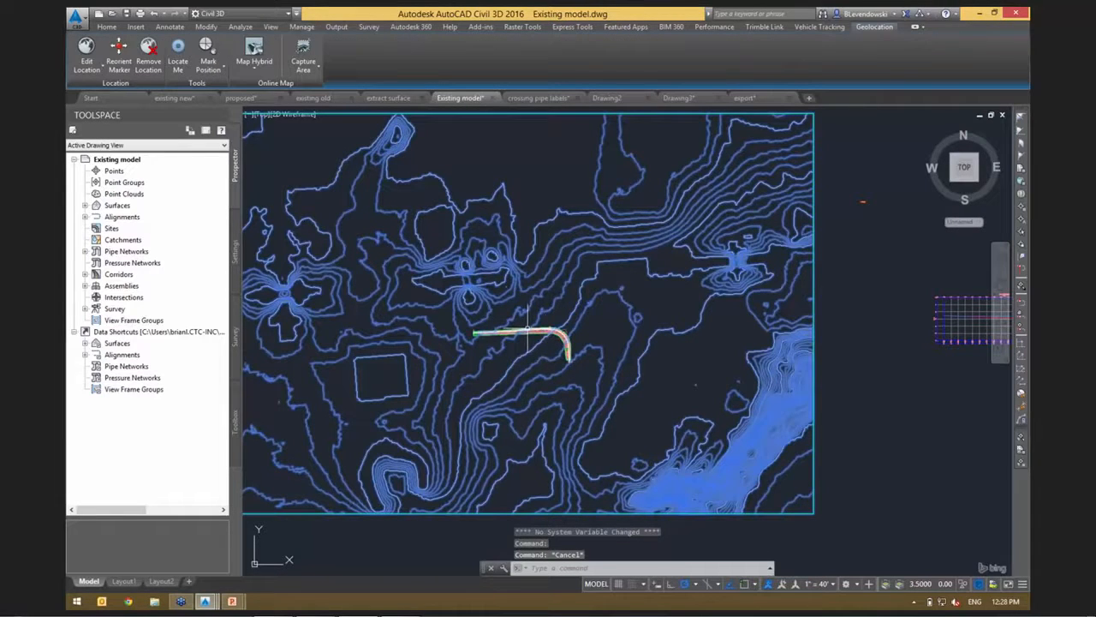
scroll(527, 332, up, 5)
middle_drag(500, 384, 641, 352)
scroll(570, 286, up, 6)
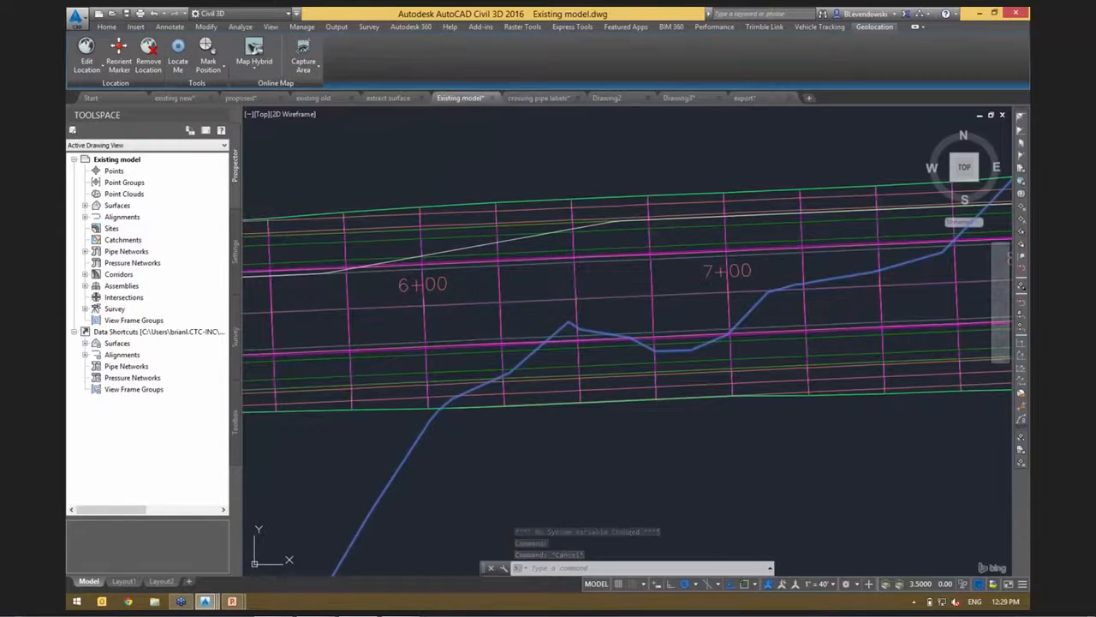
click(508, 240)
key(Escape)
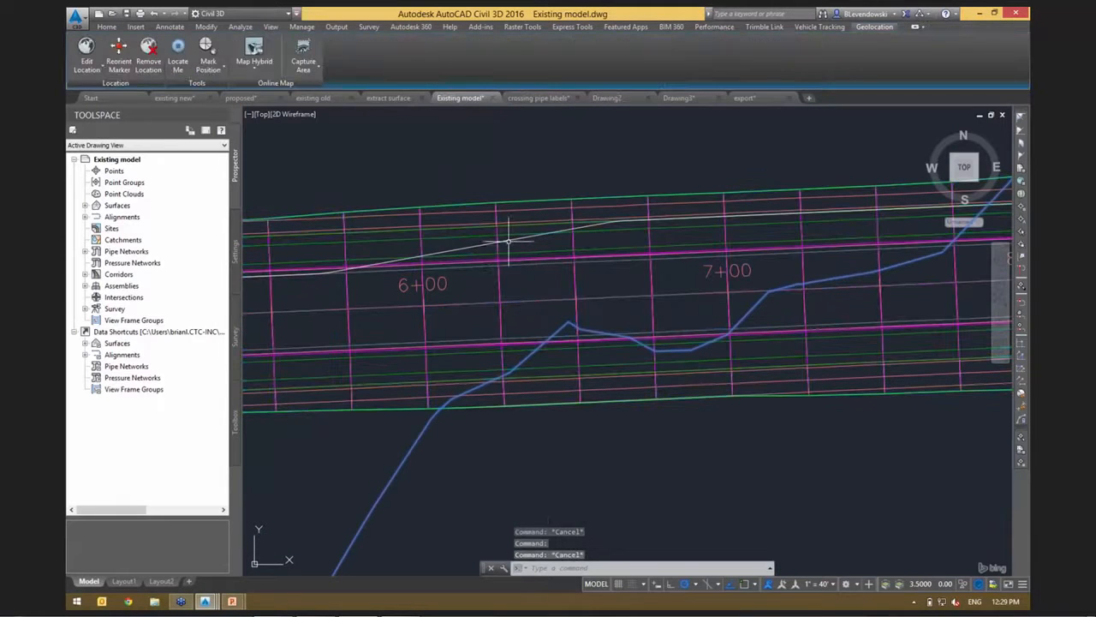
click(508, 241)
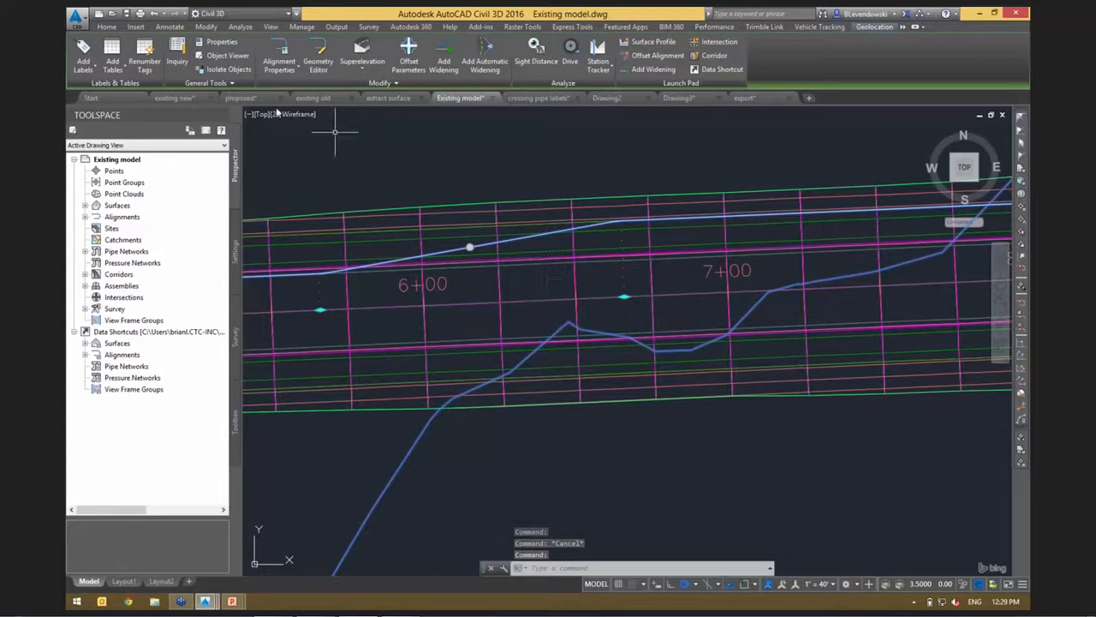
click(115, 30)
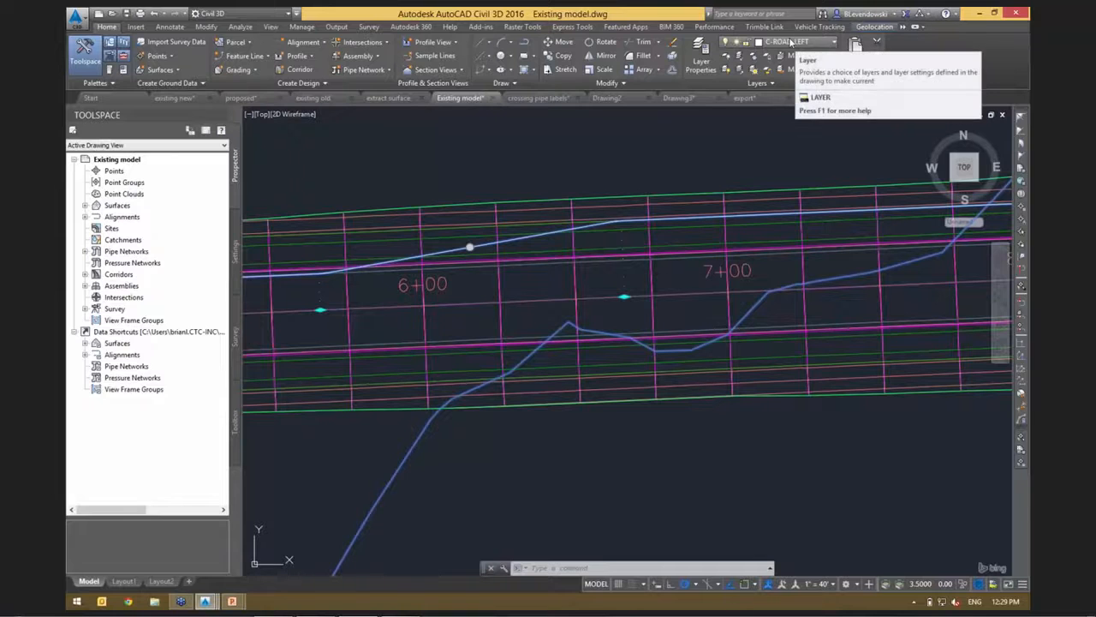
key(Escape)
key(Escape)
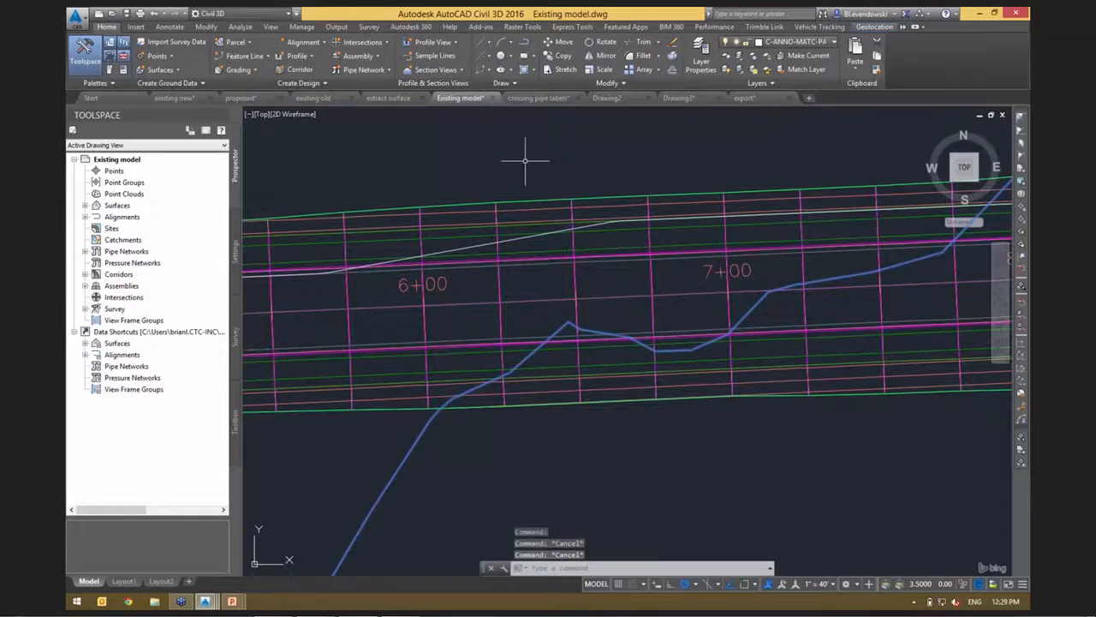
Open the target mapping for the Basic Assembly region of the corridor that contains the white offset alignment.
click(574, 283)
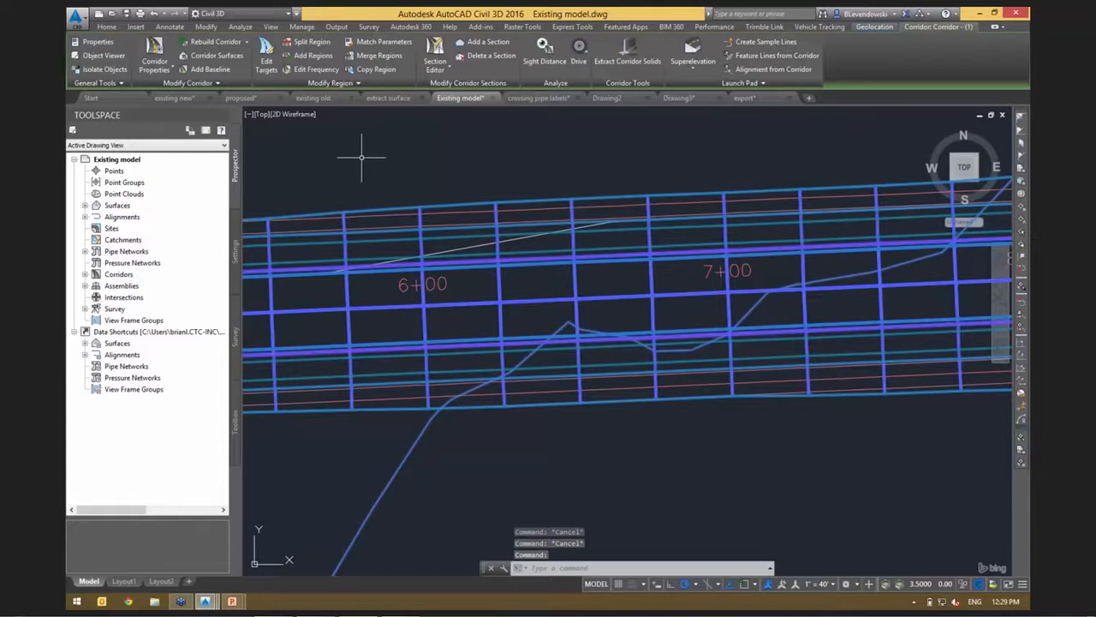
scroll(470, 152, down, 2)
mouse_move(470, 152)
middle_down()
mouse_move(467, 171)
mouse_move(420, 215)
middle_up()
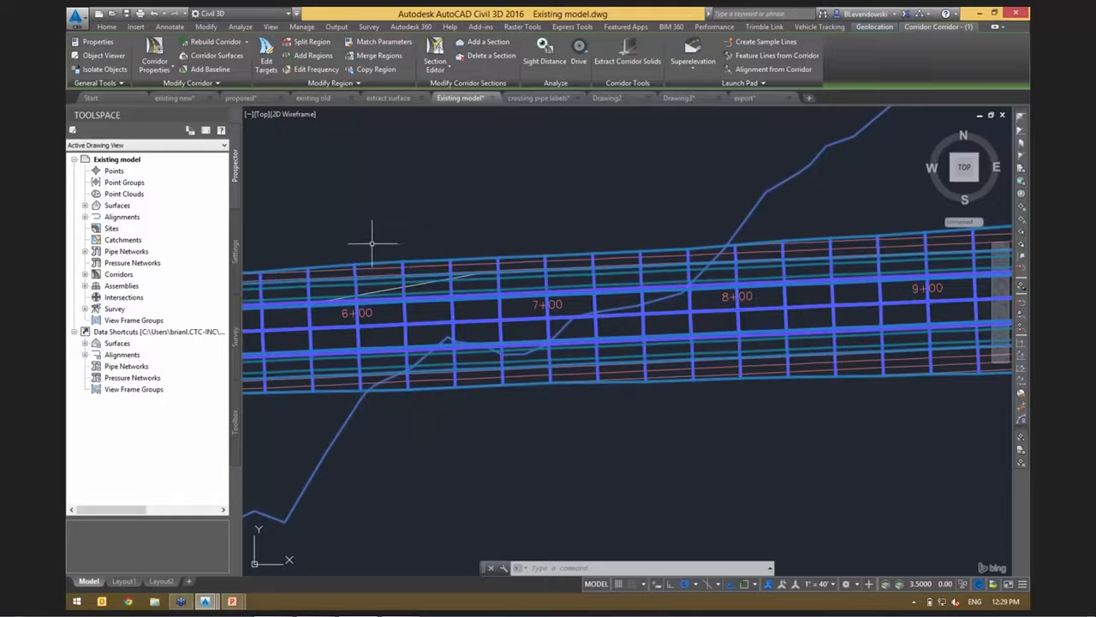
middle_drag(372, 240, 385, 196)
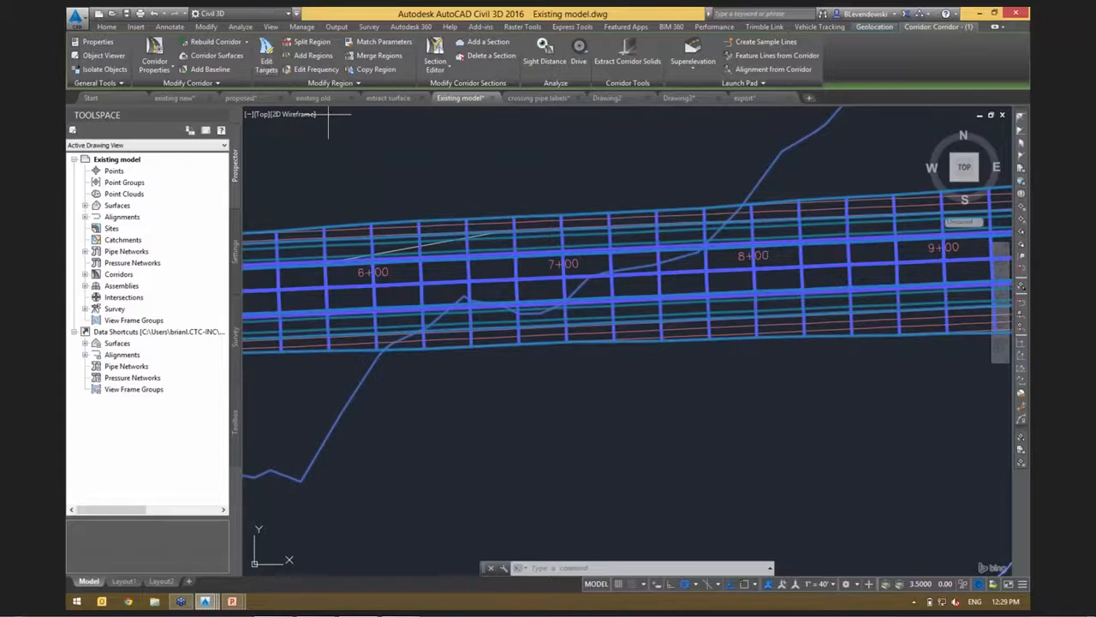
click(267, 58)
click(529, 291)
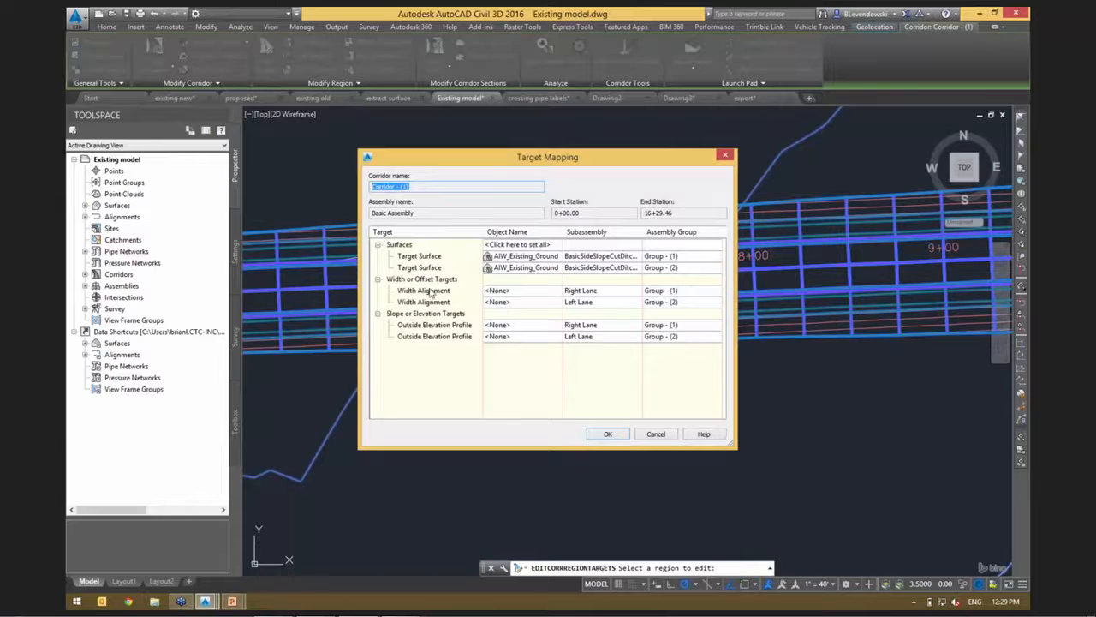
For the left lane's width alignment target, select the alignments by layer, using only C-ROAD-LEFT.
click(430, 292)
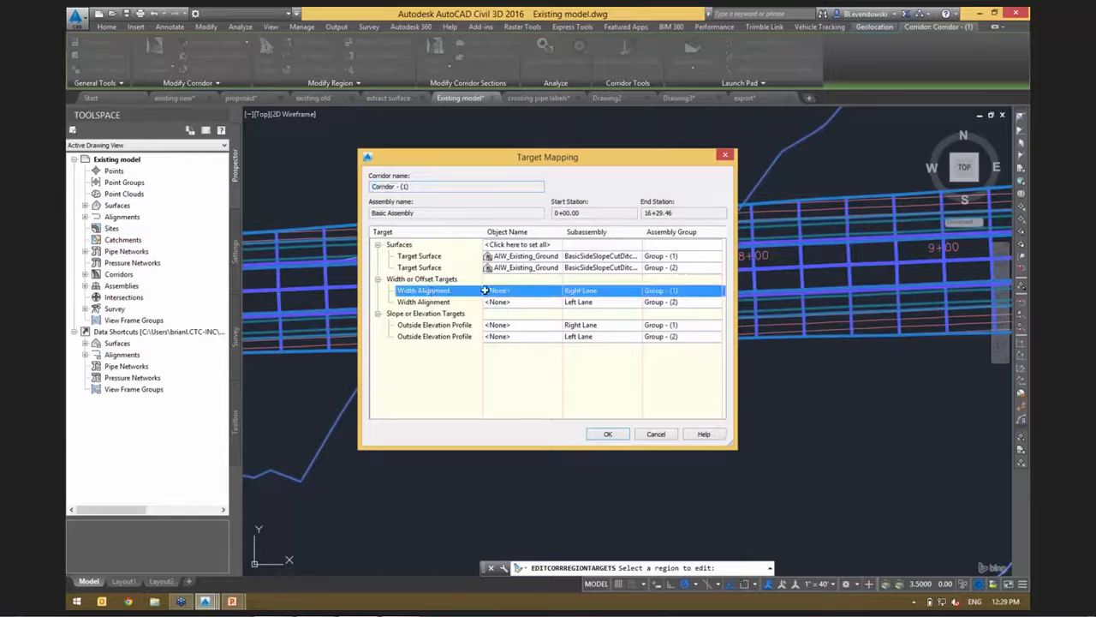
click(437, 302)
drag(567, 161, 448, 130)
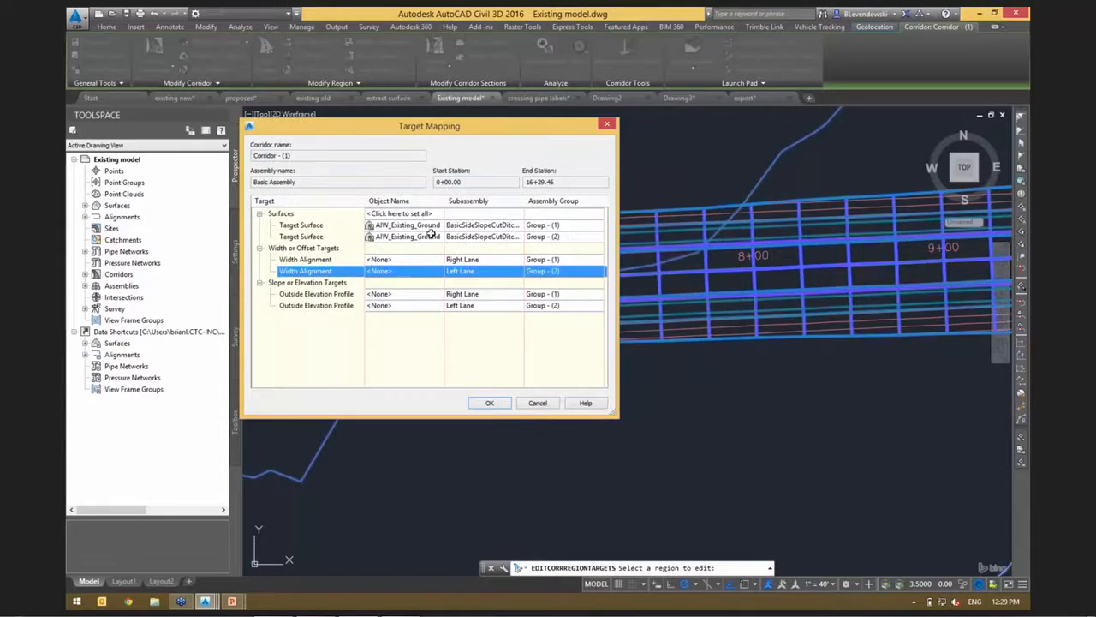
click(381, 271)
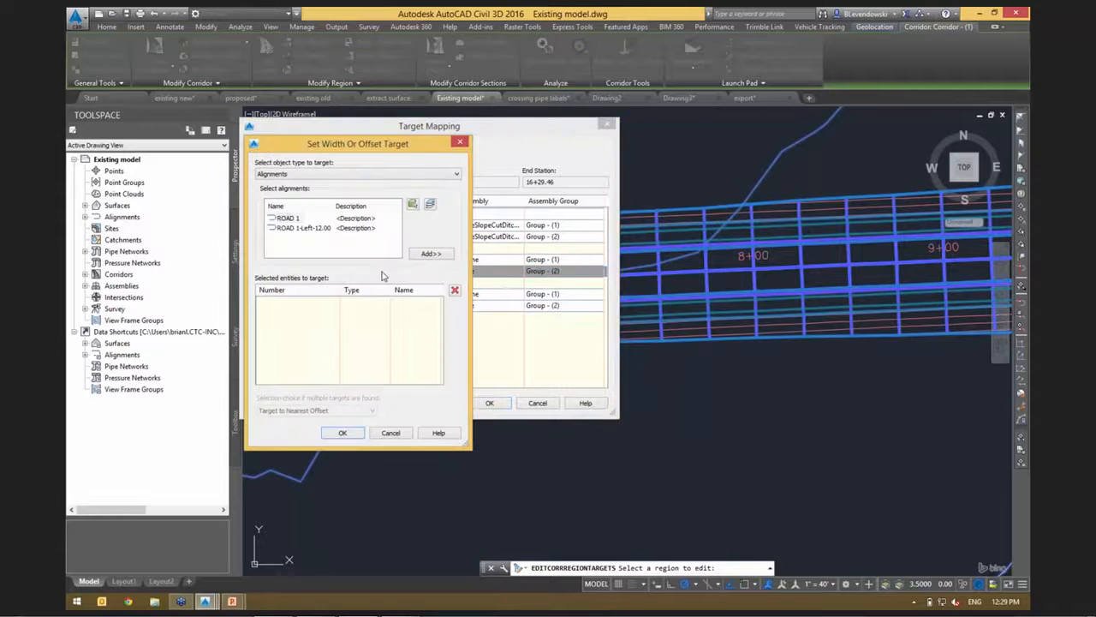
click(301, 228)
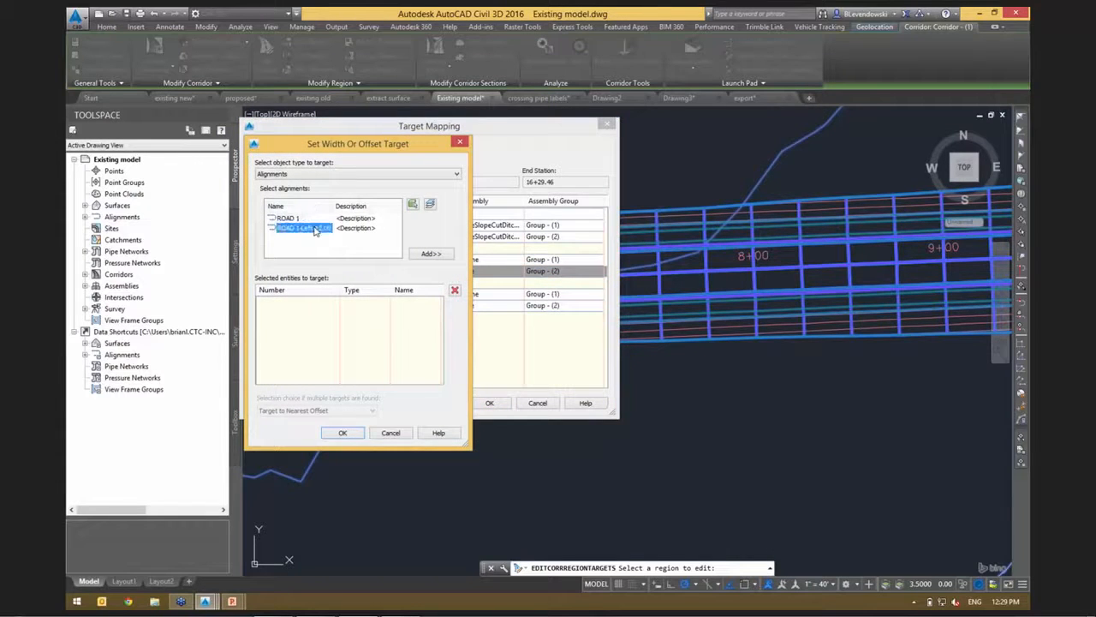
click(431, 205)
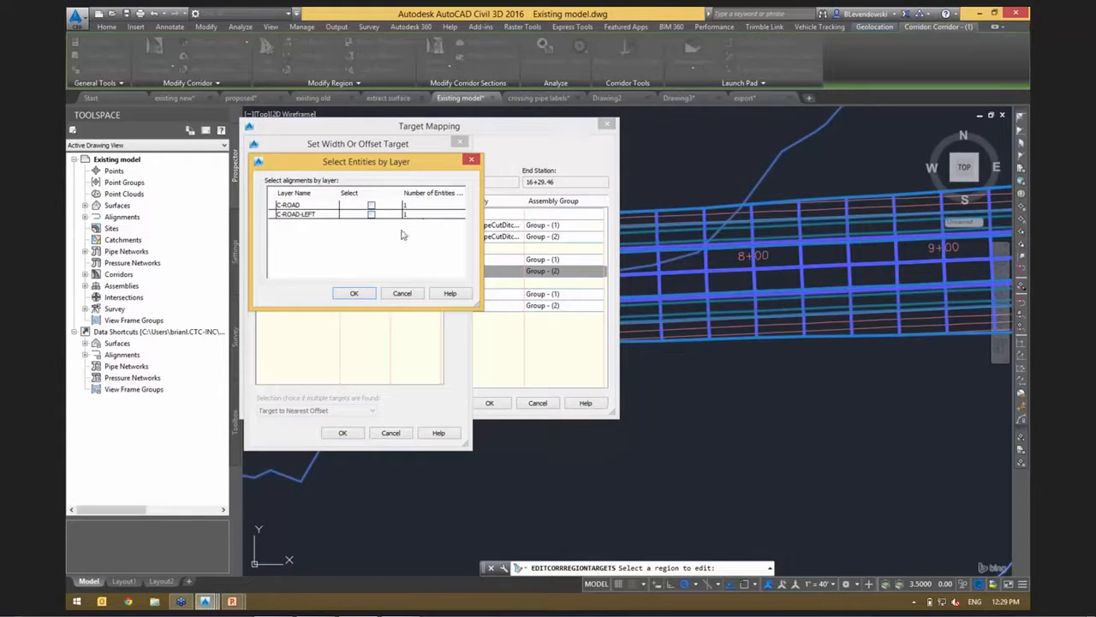
click(306, 215)
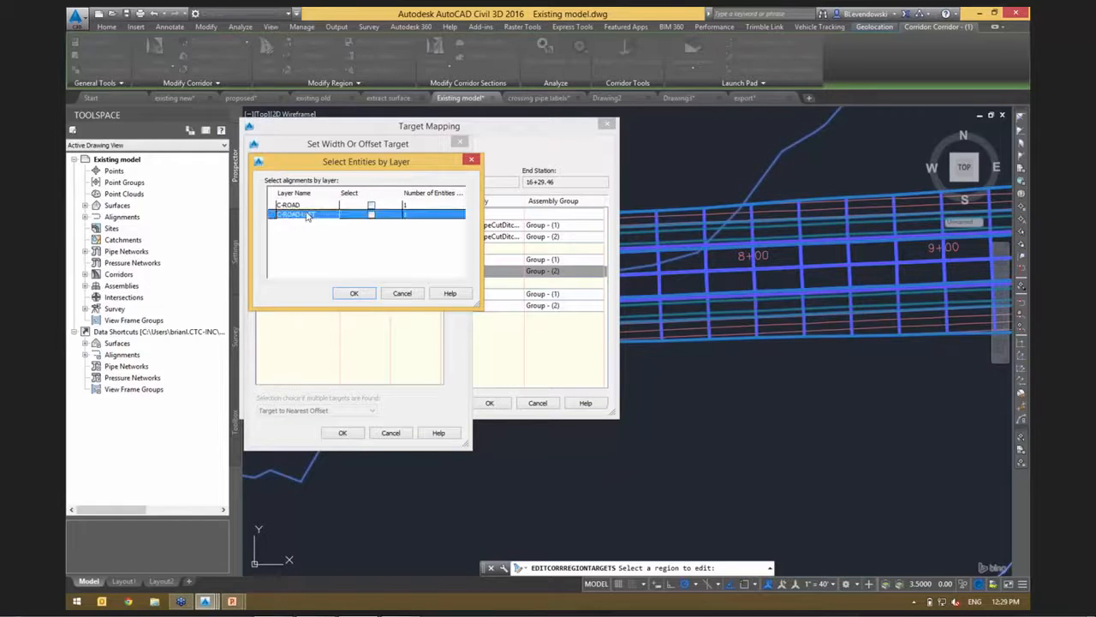
click(371, 215)
mouse_move(366, 166)
mouse_down()
mouse_move(413, 158)
mouse_move(358, 178)
mouse_move(349, 167)
mouse_move(371, 168)
mouse_up()
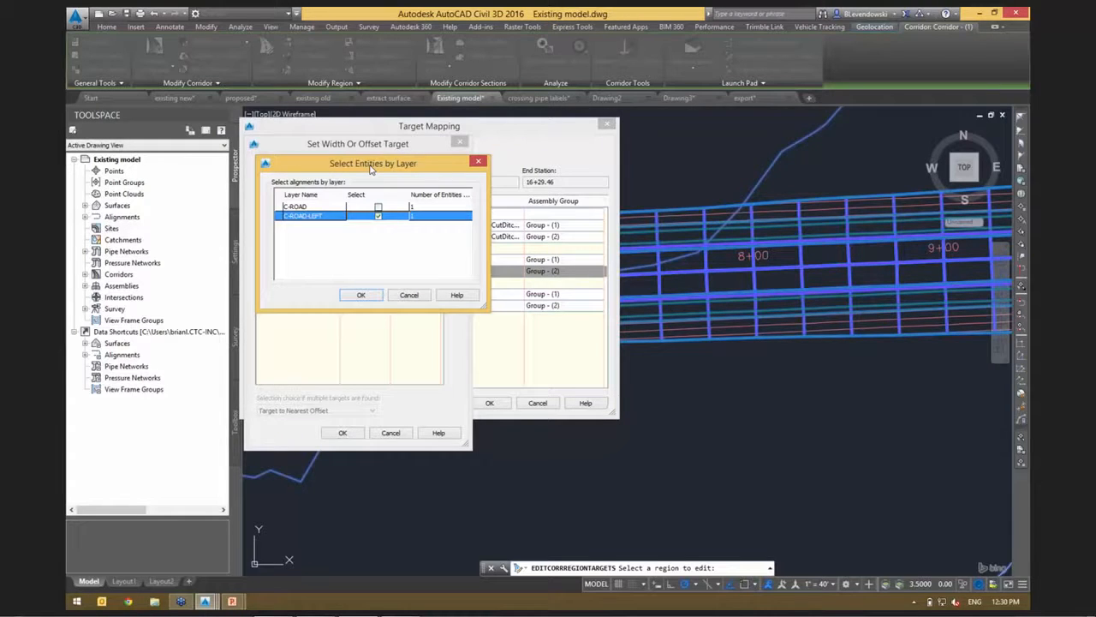
drag(371, 168, 361, 166)
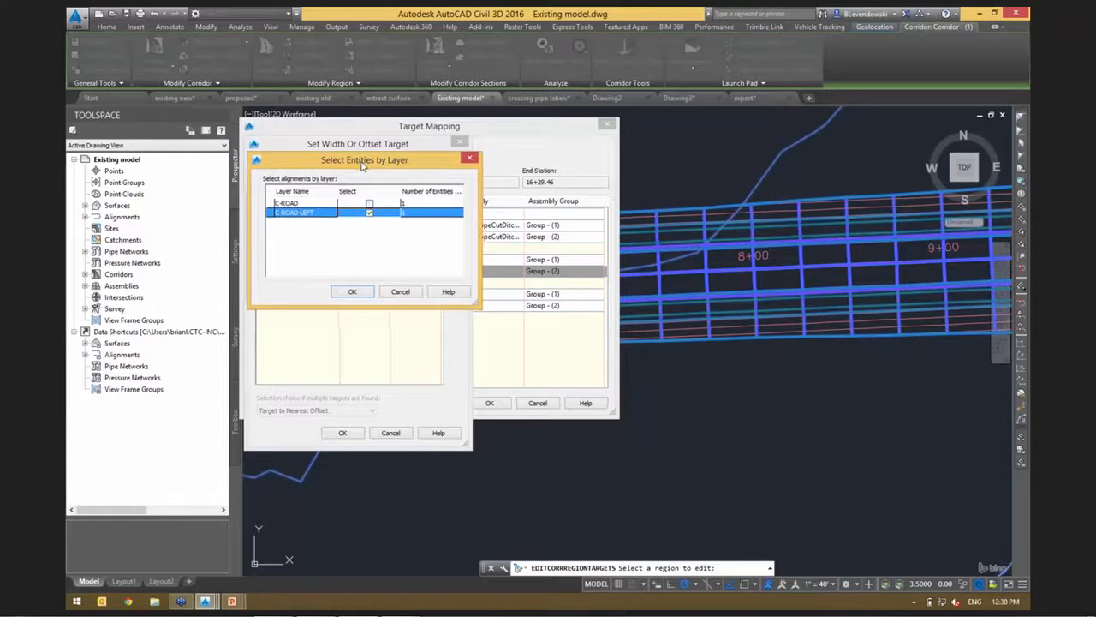
click(352, 291)
Add ROAD 1-Left-12.00 as the left lane's width target, apply the mapping to the corridor region and finish target editing.
click(431, 254)
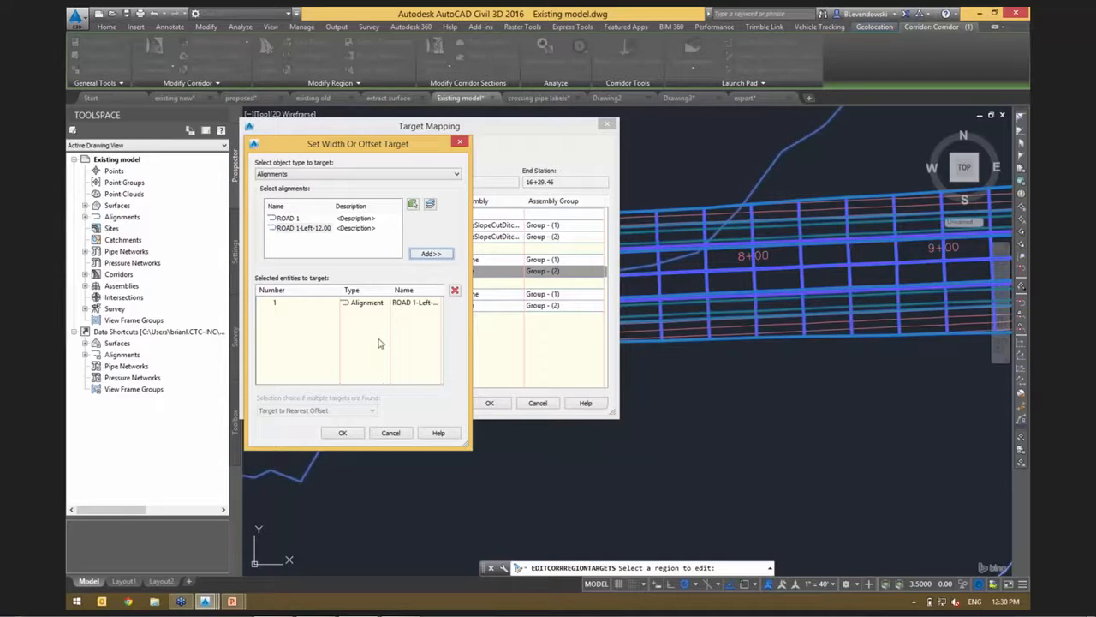
click(347, 433)
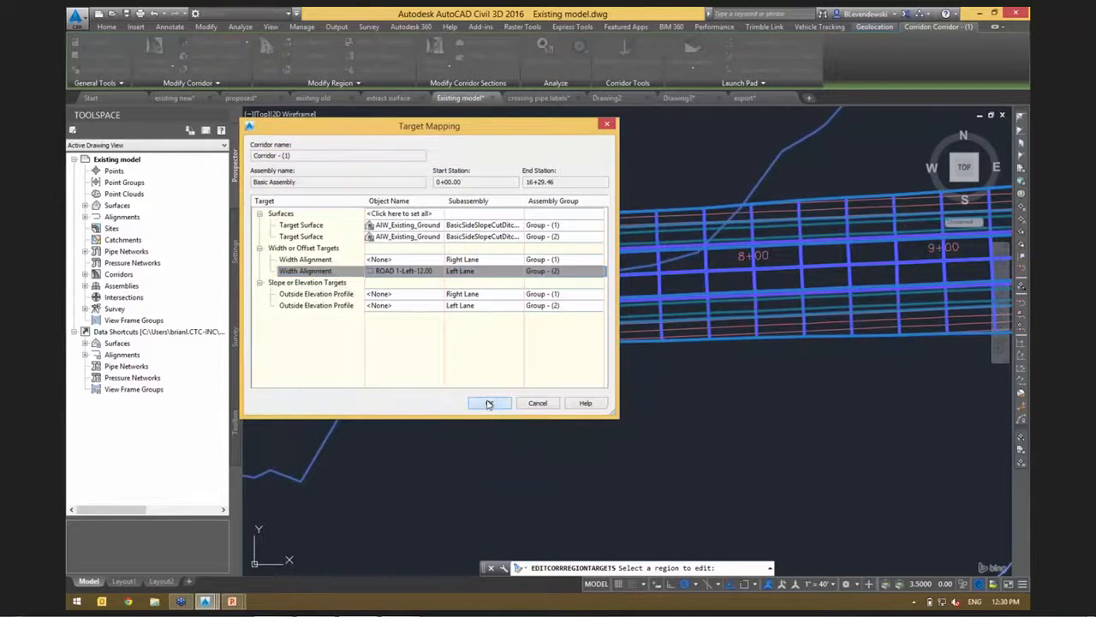
click(488, 404)
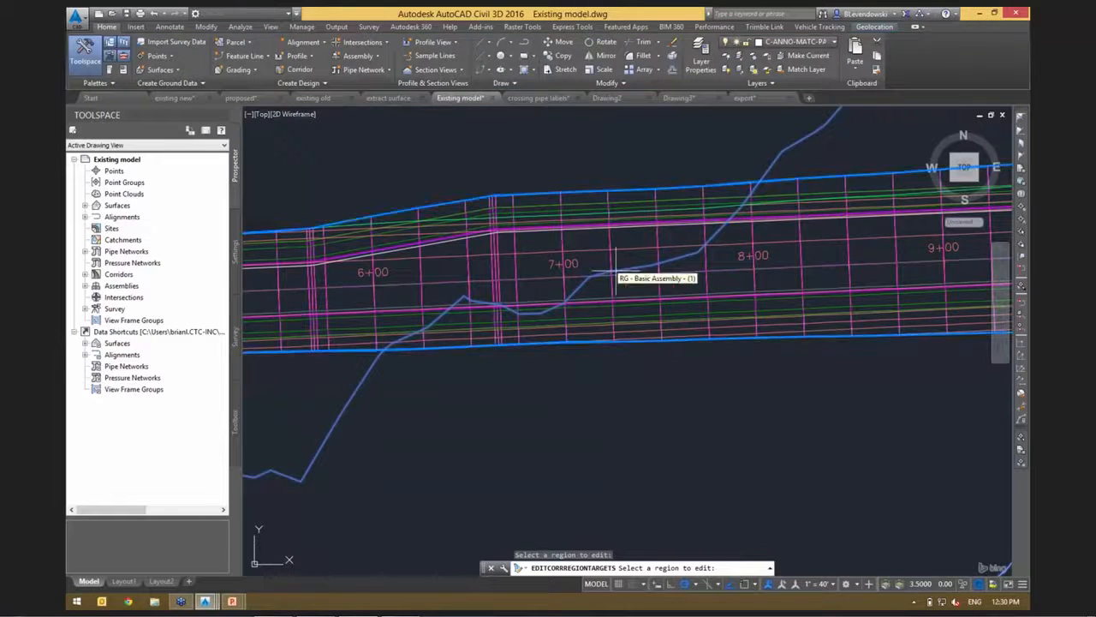
key(Escape)
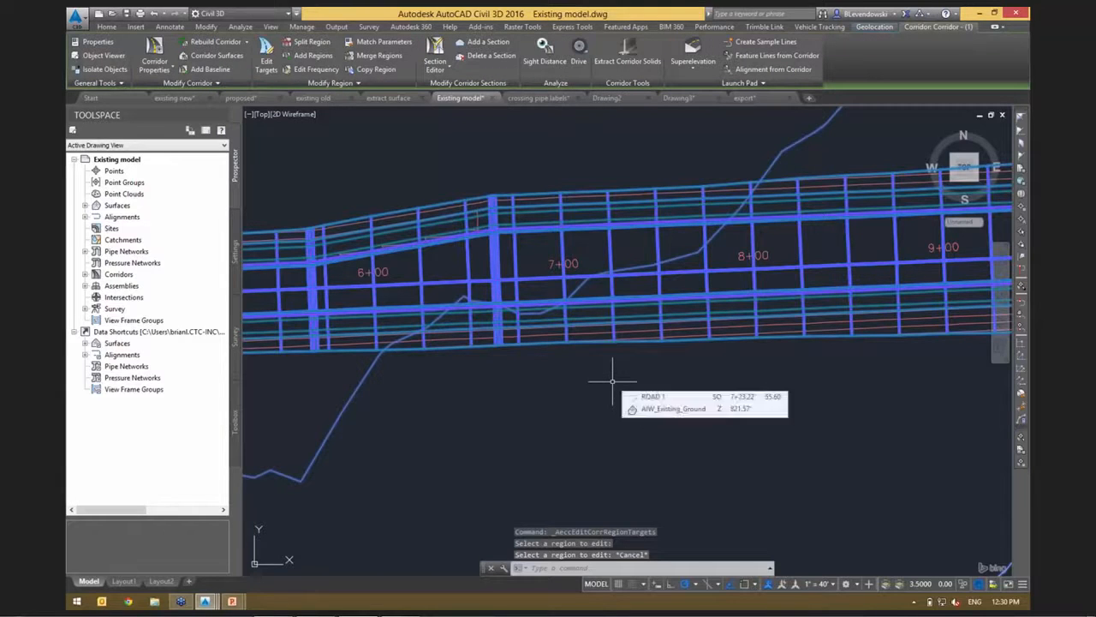
In the crossing pipe labels drawing, examine how the purple sanitary pipes cross the road alignment between stations 0+00 and 2+00.
click(540, 99)
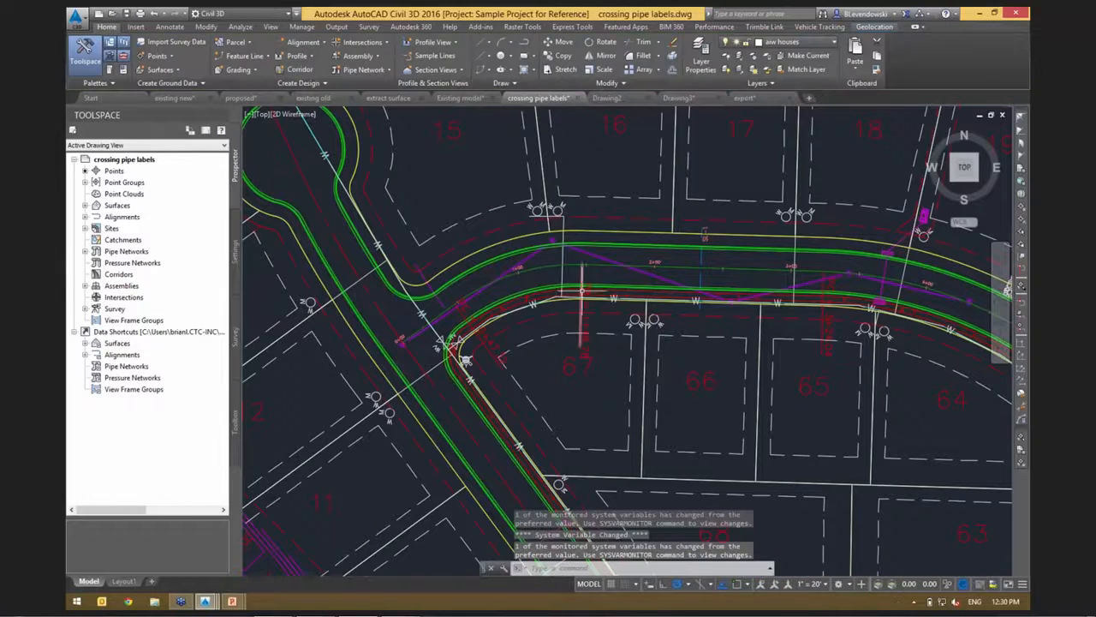
middle_drag(569, 326, 491, 347)
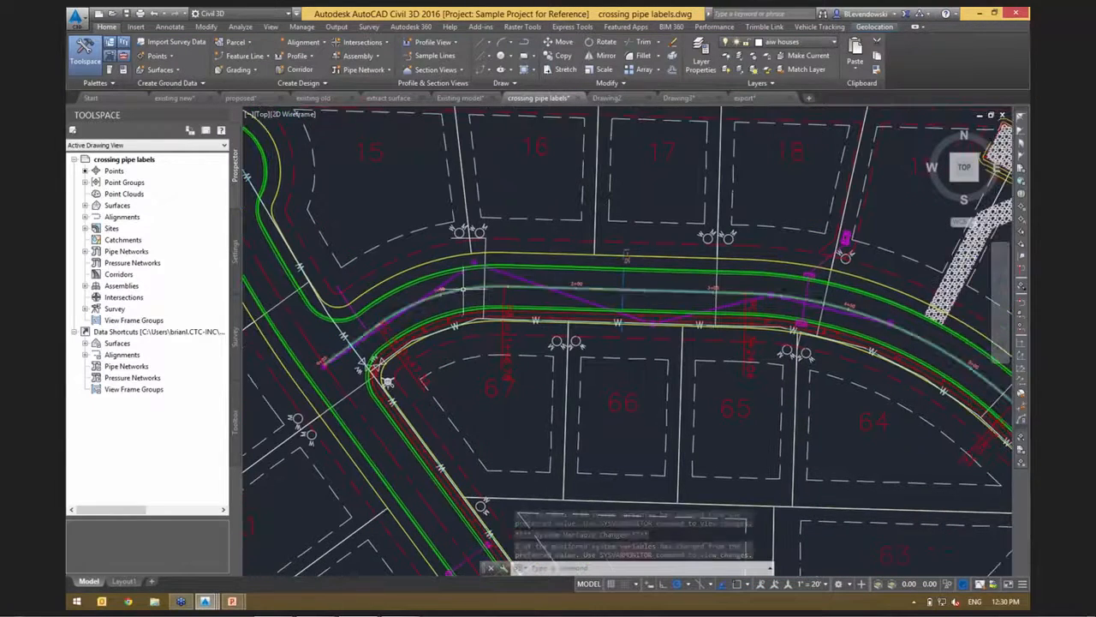
click(461, 293)
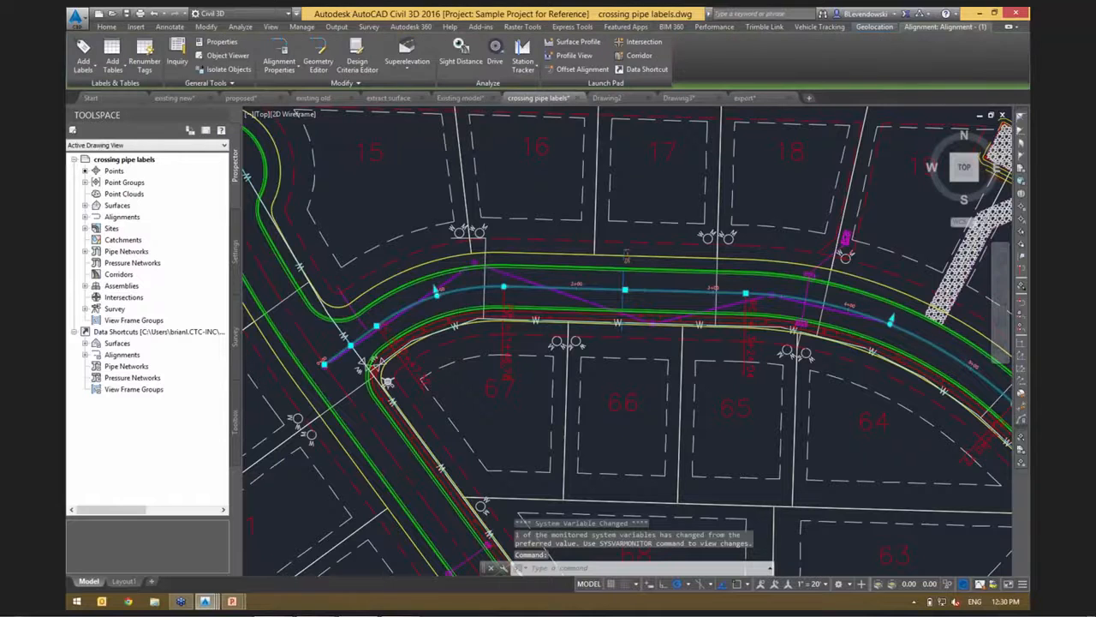
scroll(319, 347, up, 4)
middle_drag(438, 352, 365, 430)
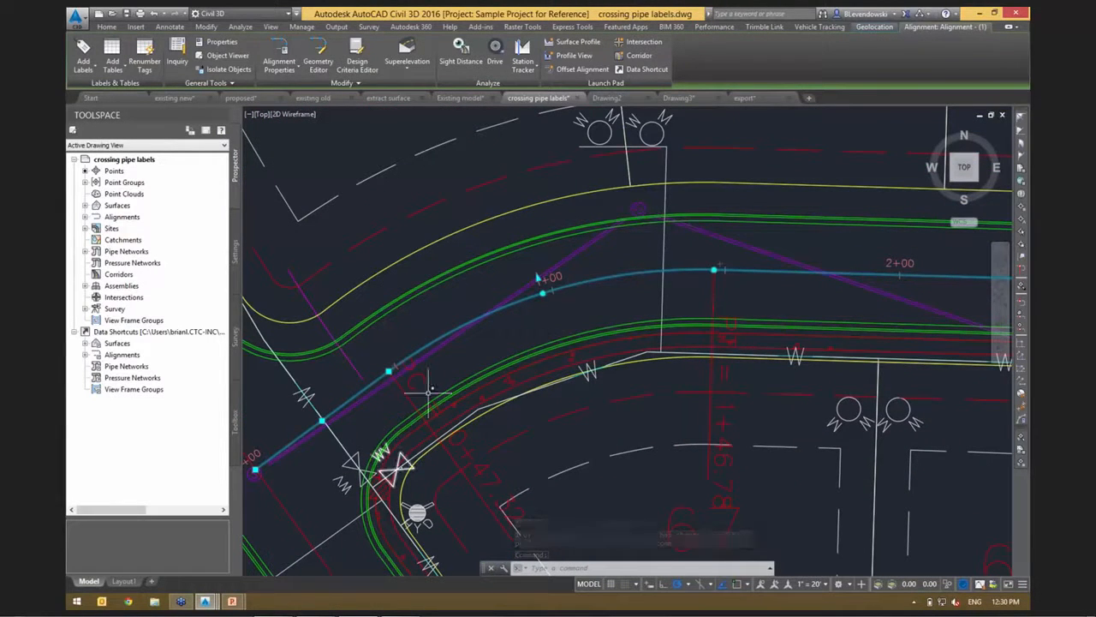
scroll(641, 311, down, 2)
mouse_move(754, 305)
middle_down()
mouse_move(531, 303)
mouse_move(858, 284)
mouse_move(682, 276)
middle_up()
scroll(513, 298, up, 2)
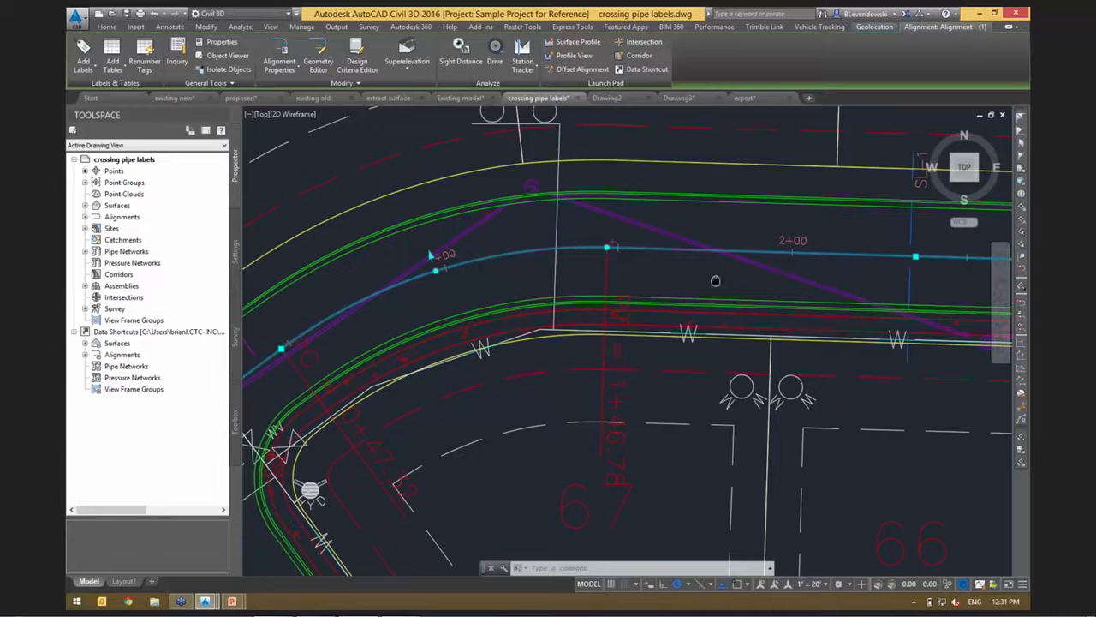
middle_drag(725, 249, 622, 250)
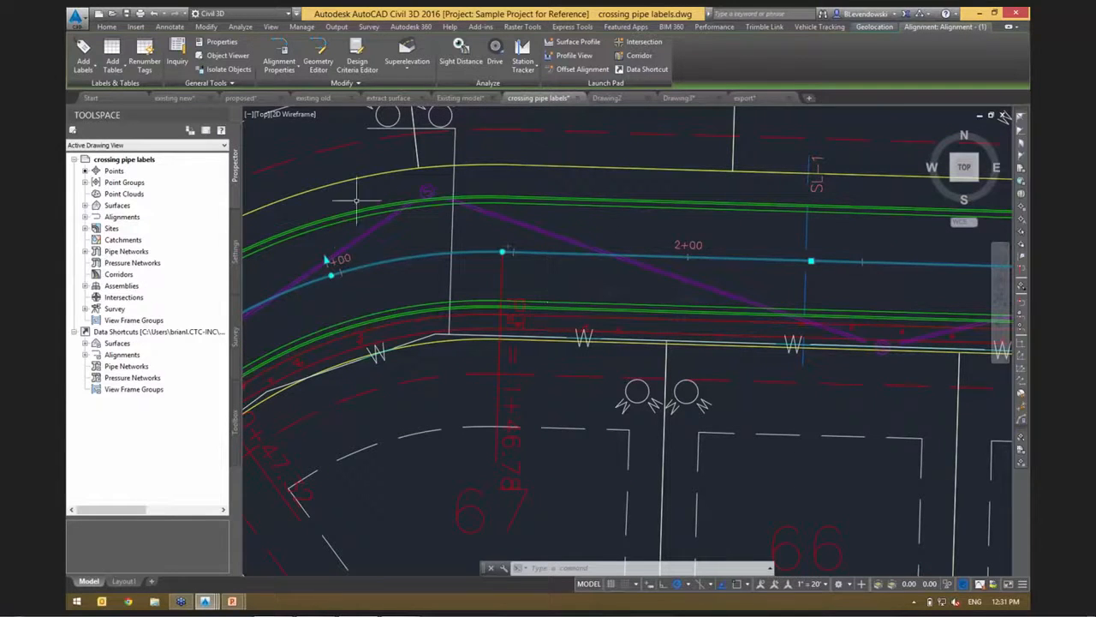
mouse_move(861, 288)
middle_down()
mouse_move(629, 268)
mouse_move(509, 279)
mouse_move(948, 287)
middle_up()
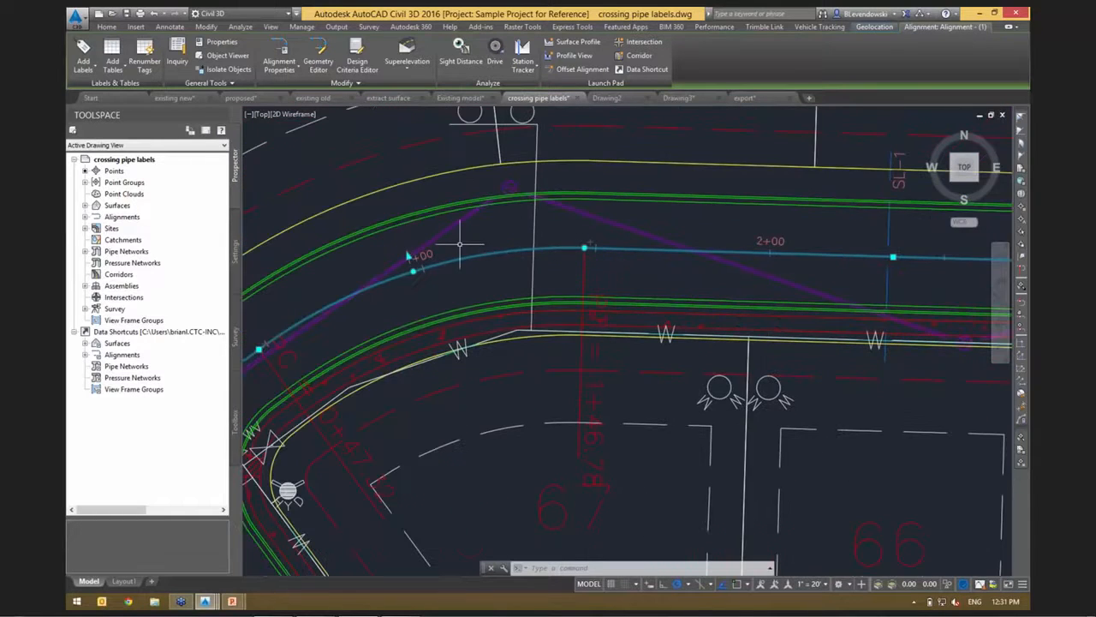
mouse_move(461, 245)
middle_down()
mouse_move(685, 189)
mouse_move(616, 187)
mouse_move(536, 233)
middle_up()
middle_drag(759, 219, 679, 221)
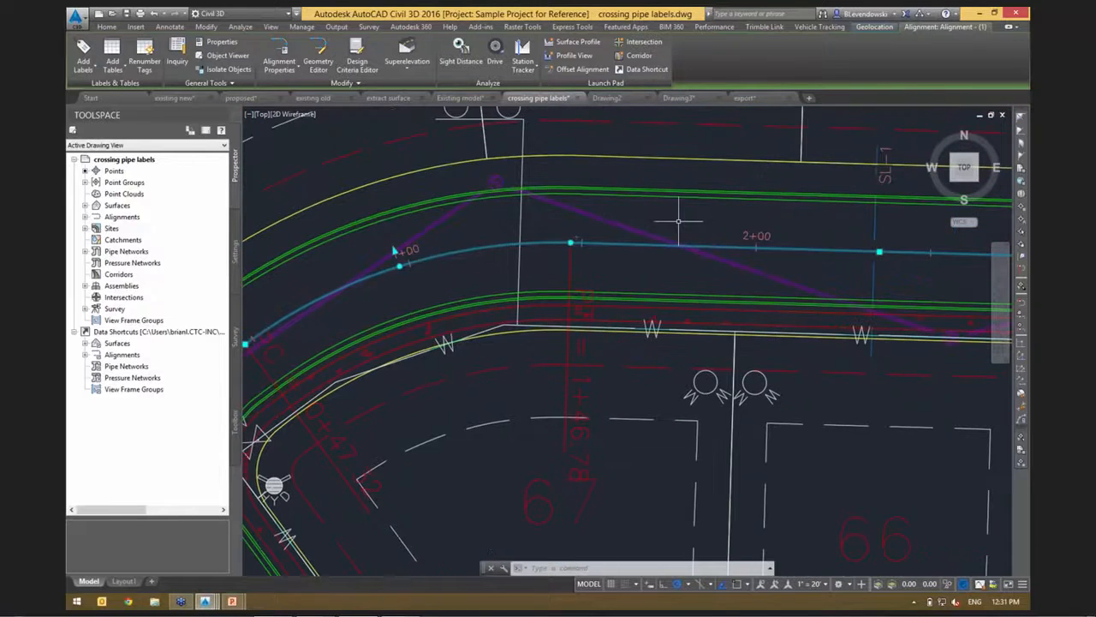
key(Escape)
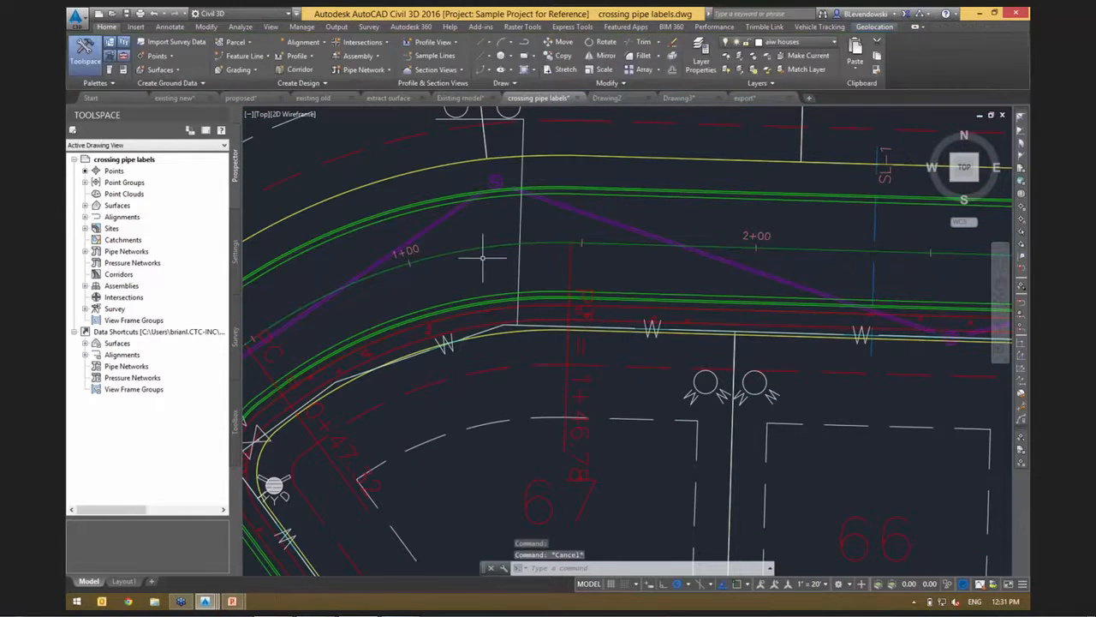
Select the sanitary structure and pipe at station 0+00, and extend the selection to all similar pipe network parts.
scroll(558, 247, down, 5)
scroll(466, 268, down, 4)
middle_drag(810, 343, 533, 345)
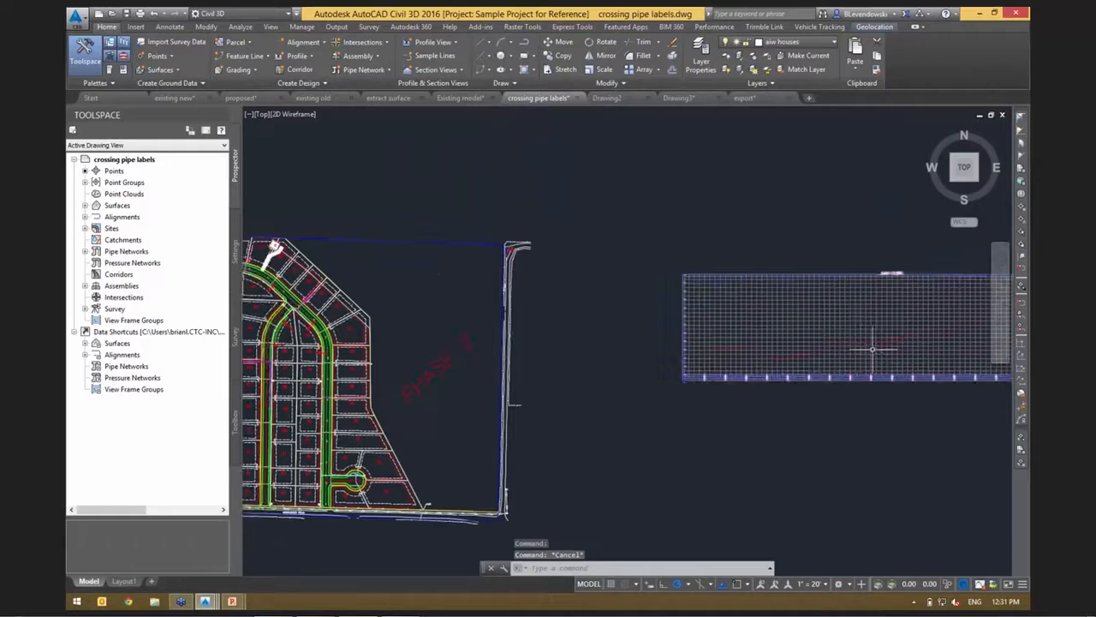
mouse_move(433, 317)
middle_down()
mouse_move(579, 302)
mouse_move(891, 316)
middle_up()
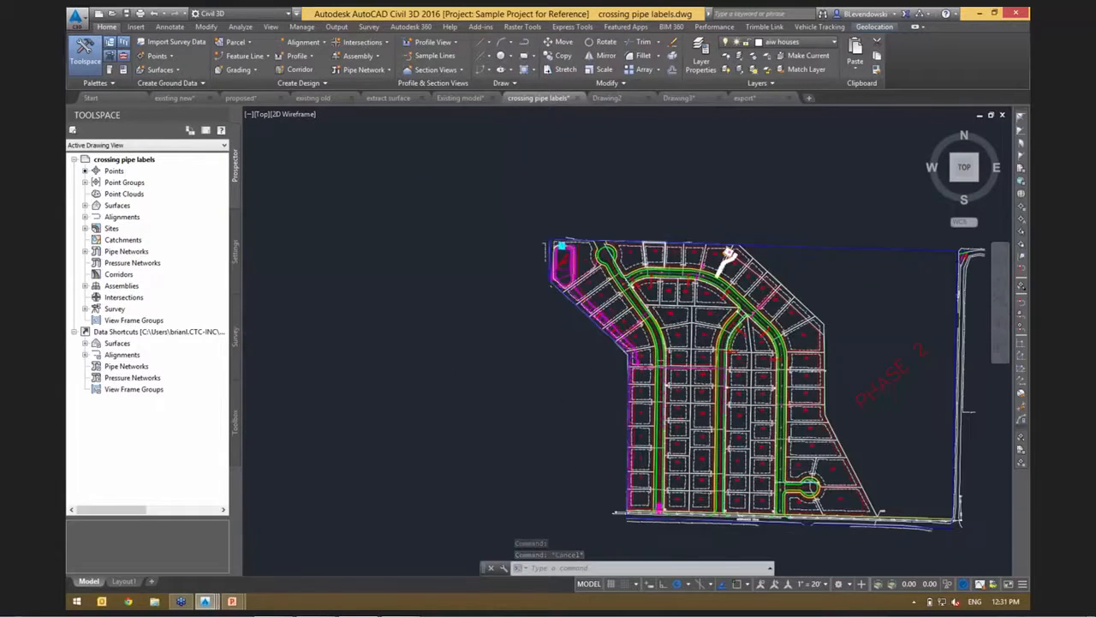
scroll(633, 272, up, 4)
scroll(651, 295, up, 5)
click(567, 320)
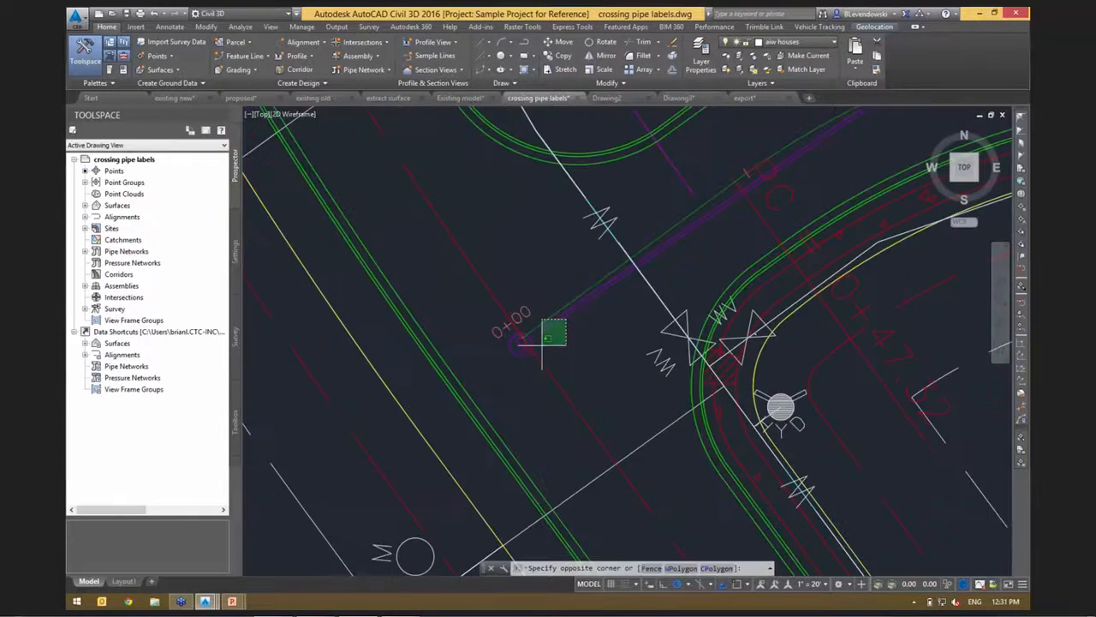
click(555, 312)
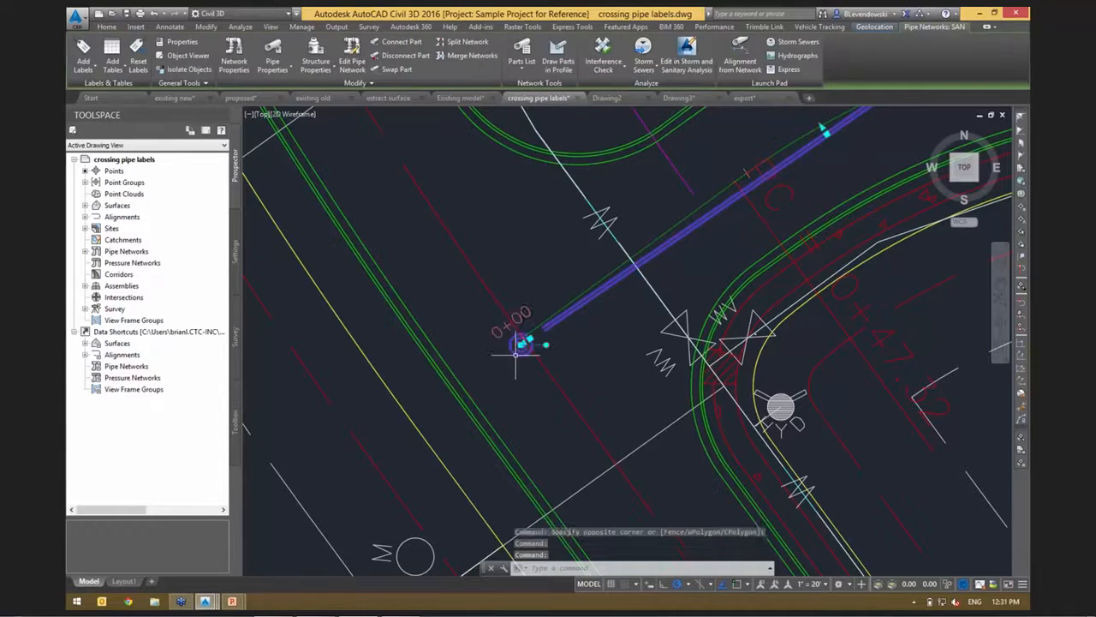
right_click(535, 406)
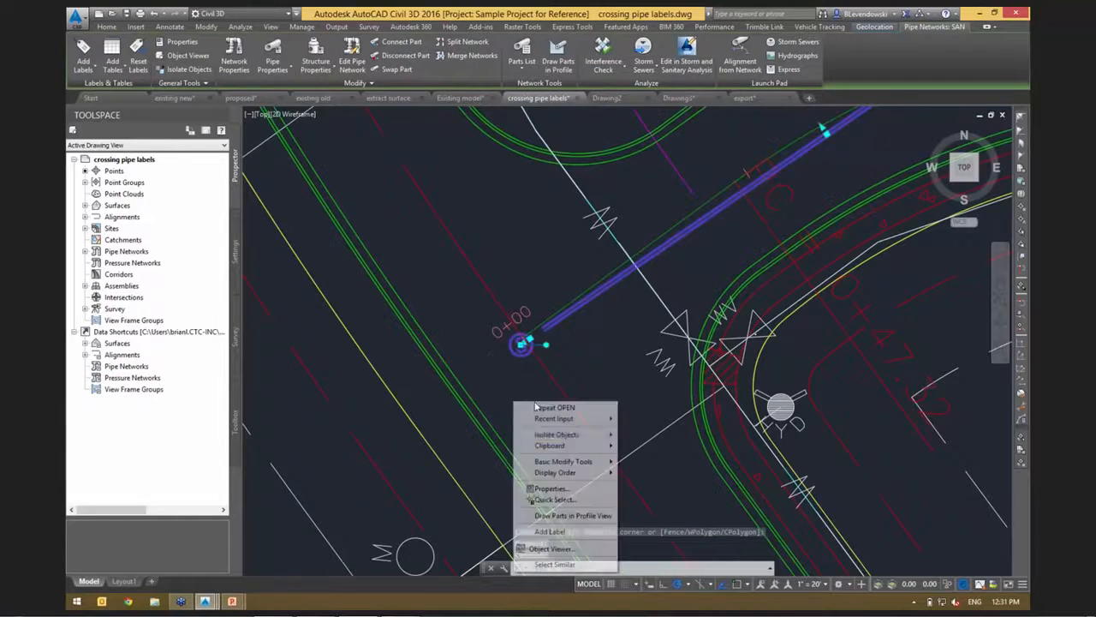
click(557, 564)
Draw the selected sanitary network parts in the profile view beside the site plan.
scroll(521, 344, down, 5)
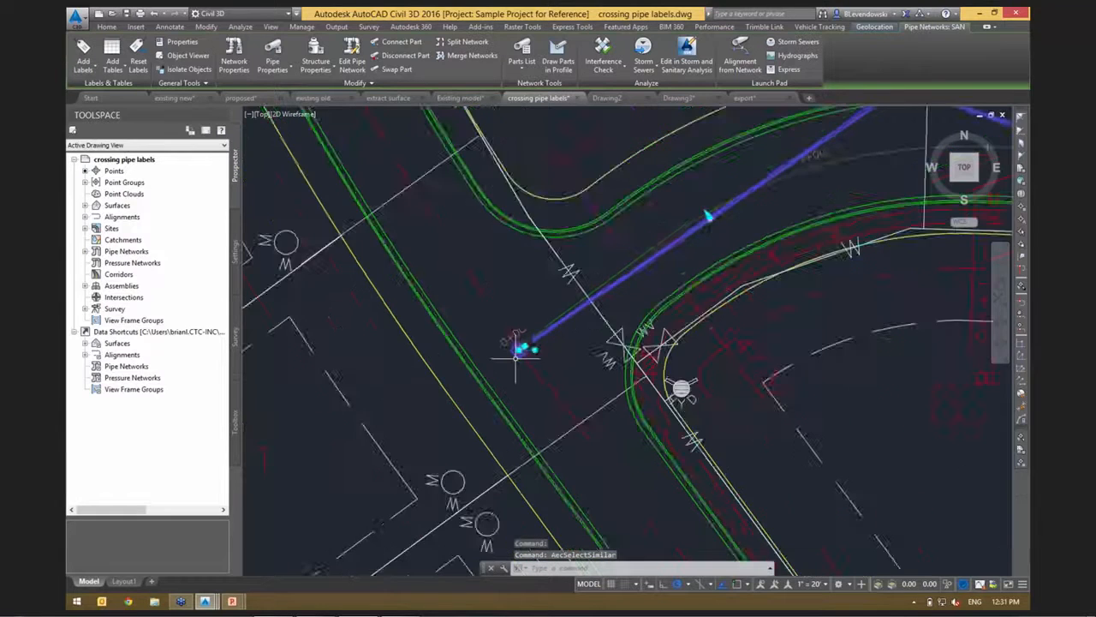
middle_drag(775, 319, 467, 288)
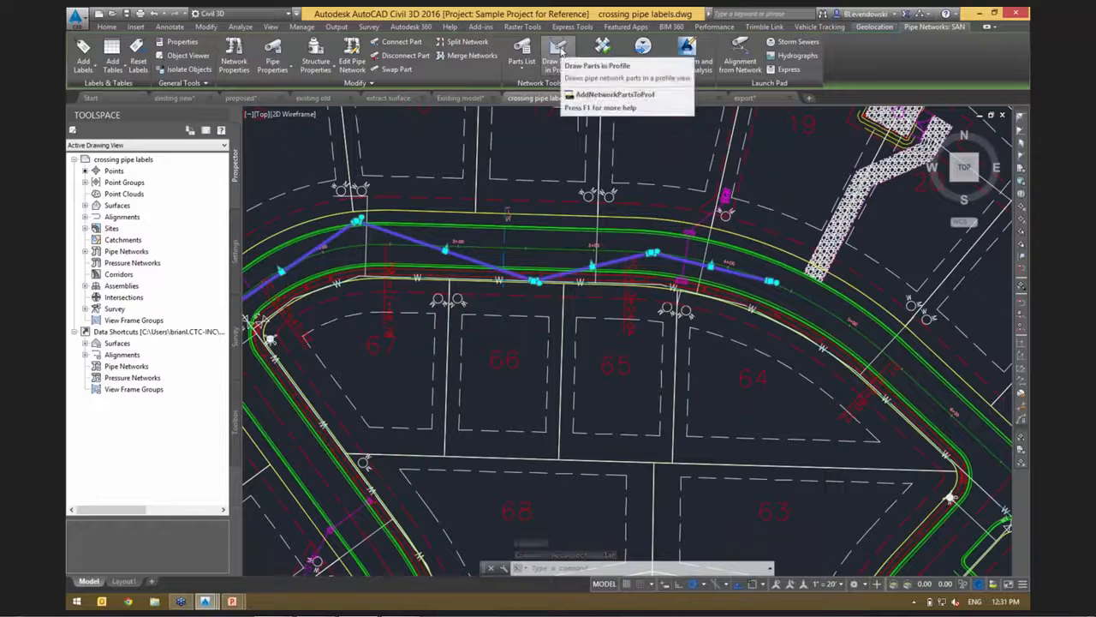
click(559, 51)
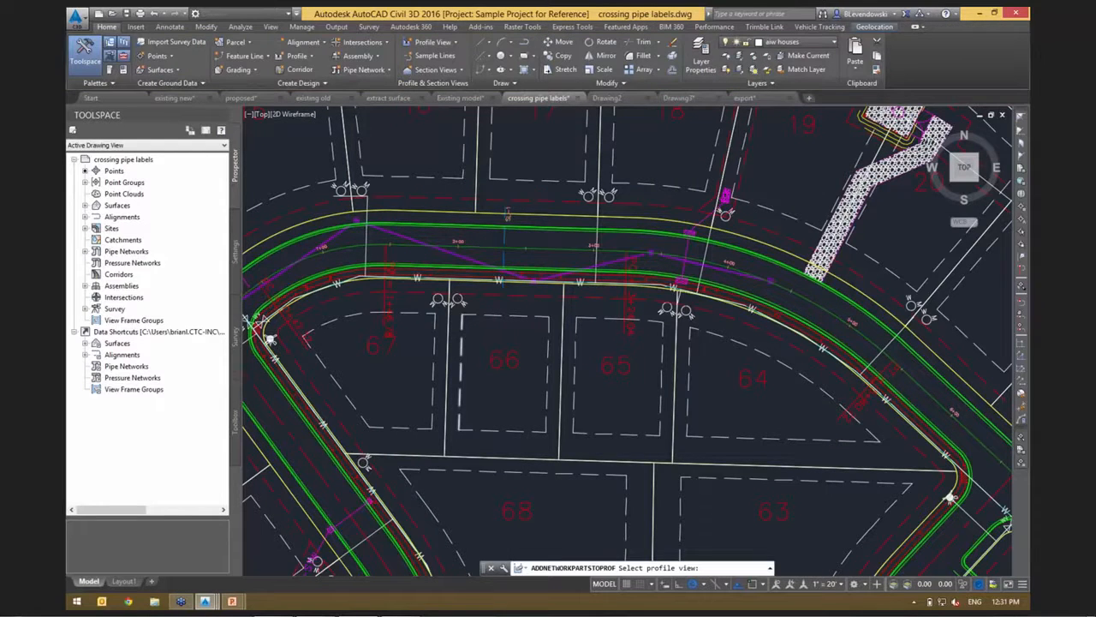
scroll(529, 317, down, 10)
middle_drag(825, 402, 406, 328)
scroll(635, 321, up, 2)
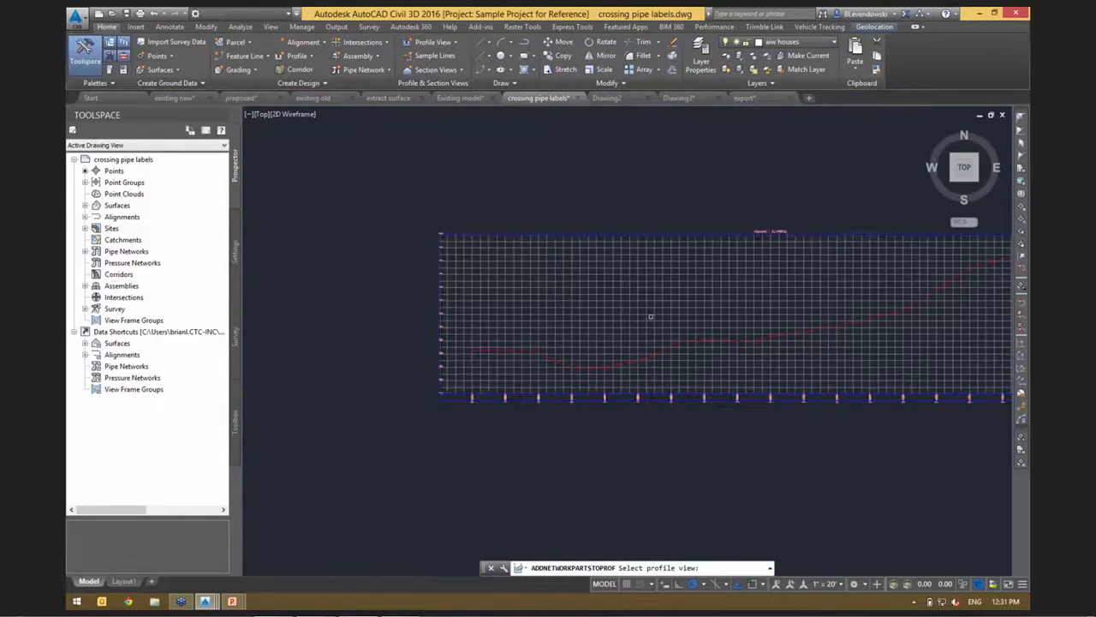
click(651, 315)
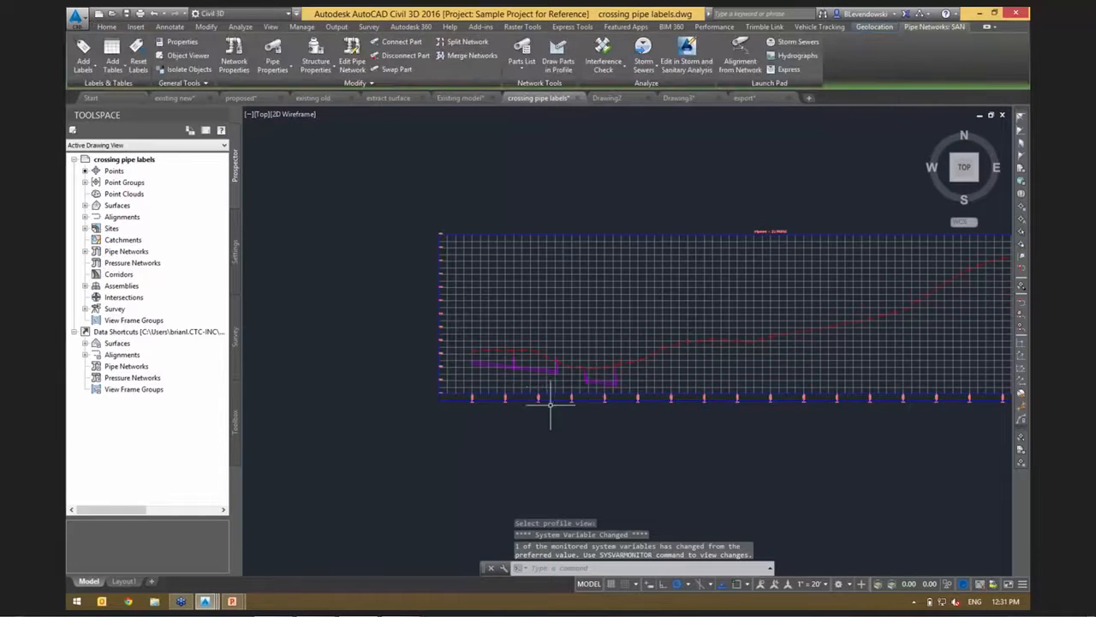
scroll(504, 382, up, 3)
middle_drag(724, 380, 605, 376)
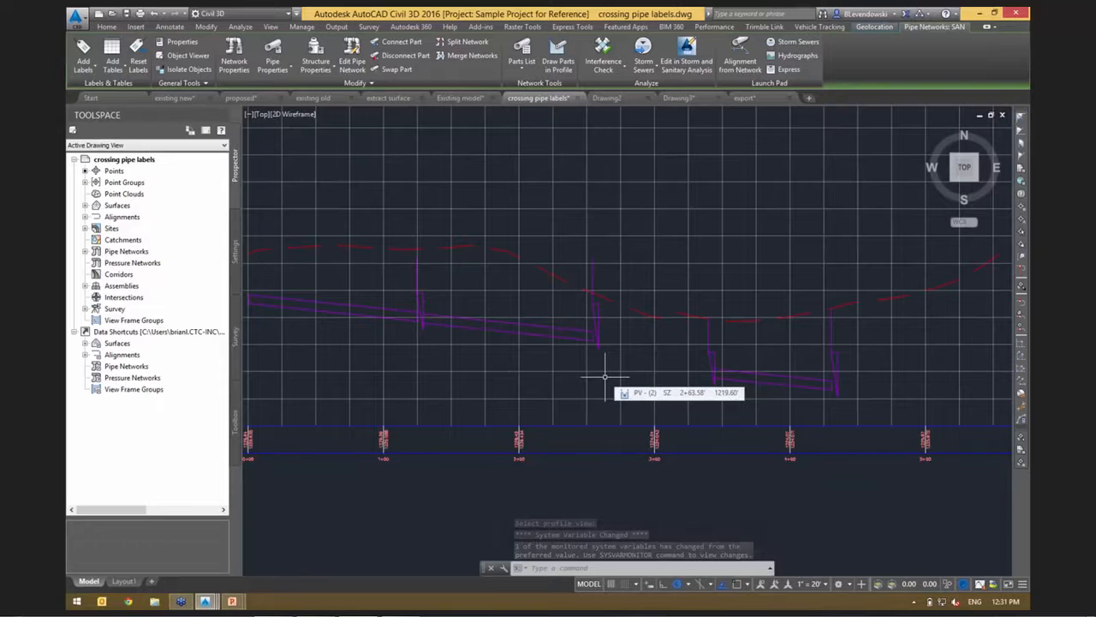
middle_drag(580, 374, 665, 380)
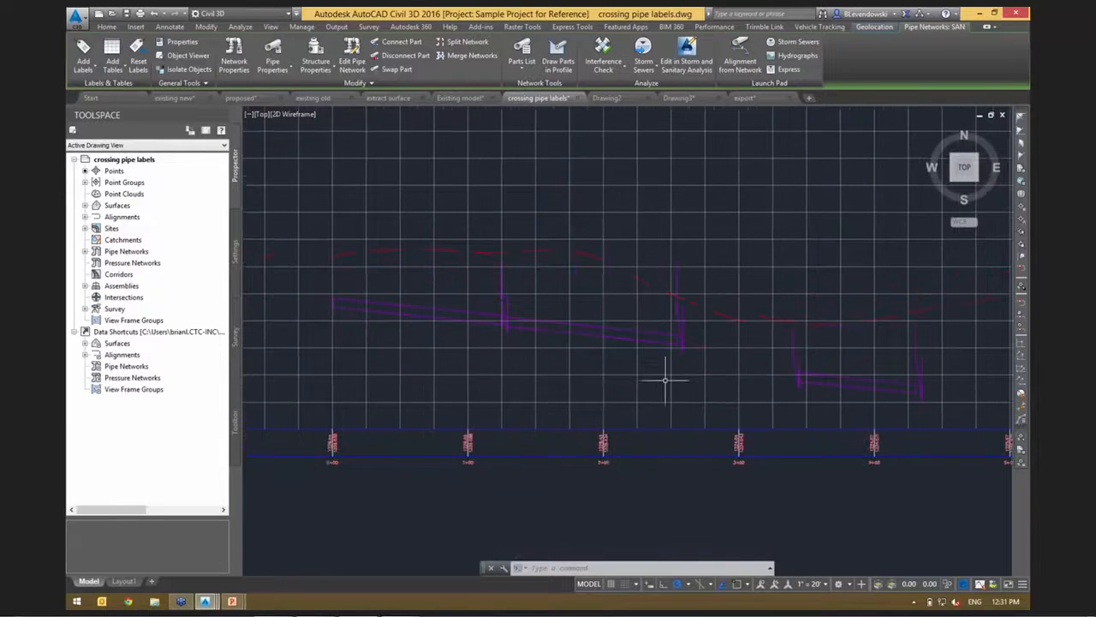
click(602, 202)
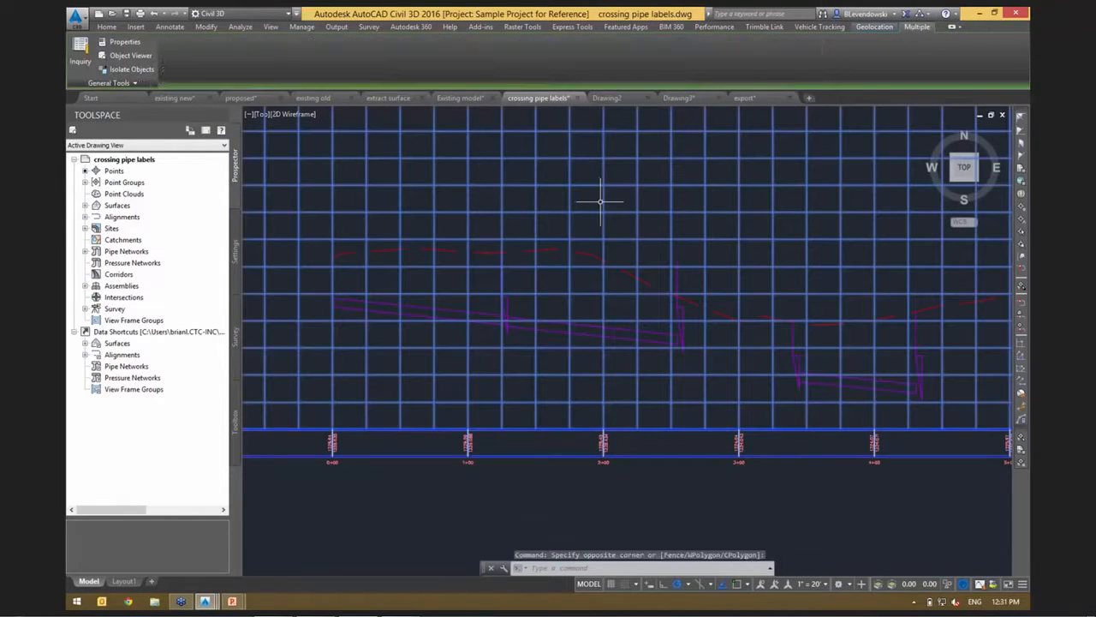
right_click(655, 184)
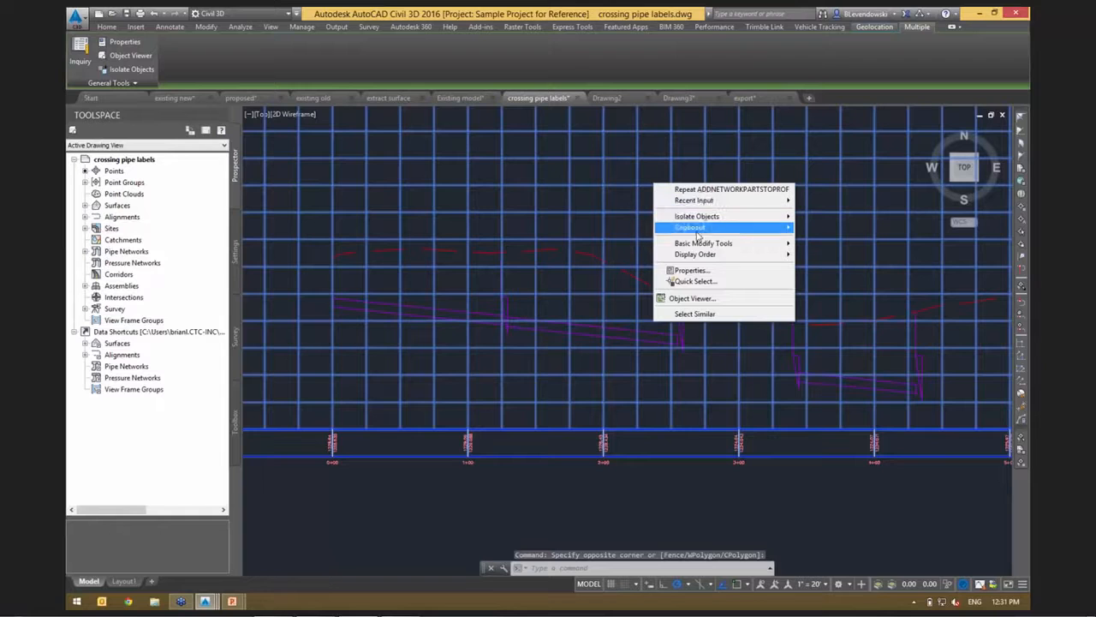
key(Escape)
key(Escape)
In the profile view's pipe network properties, turn off drawing of all five SAN structures, (16) through (20).
click(602, 215)
right_click(643, 227)
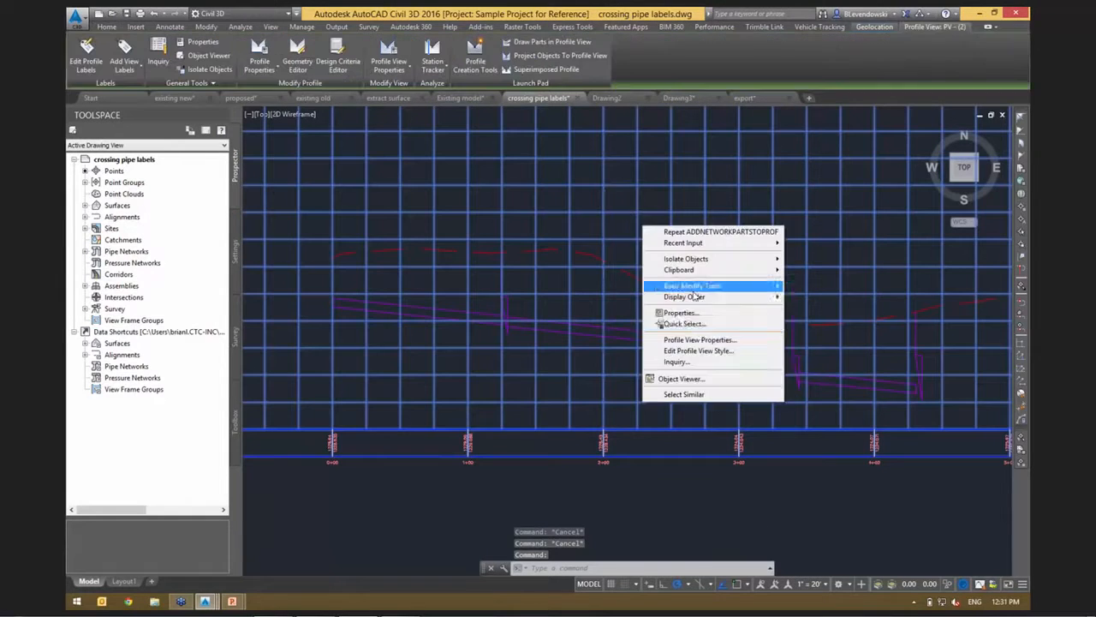
click(699, 340)
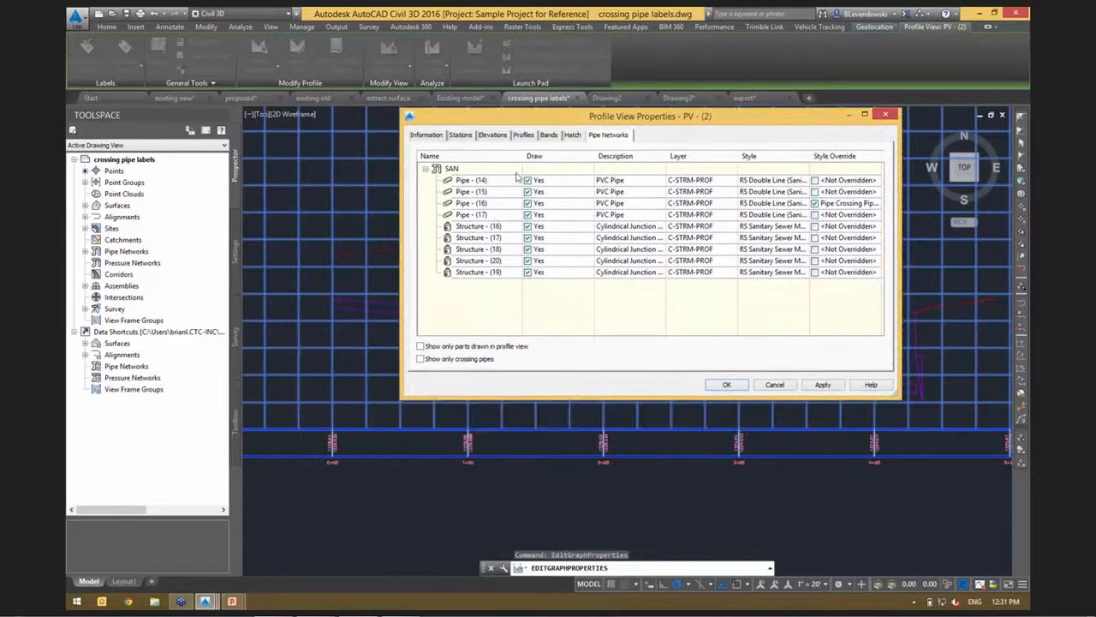
click(478, 227)
shift+click(514, 273)
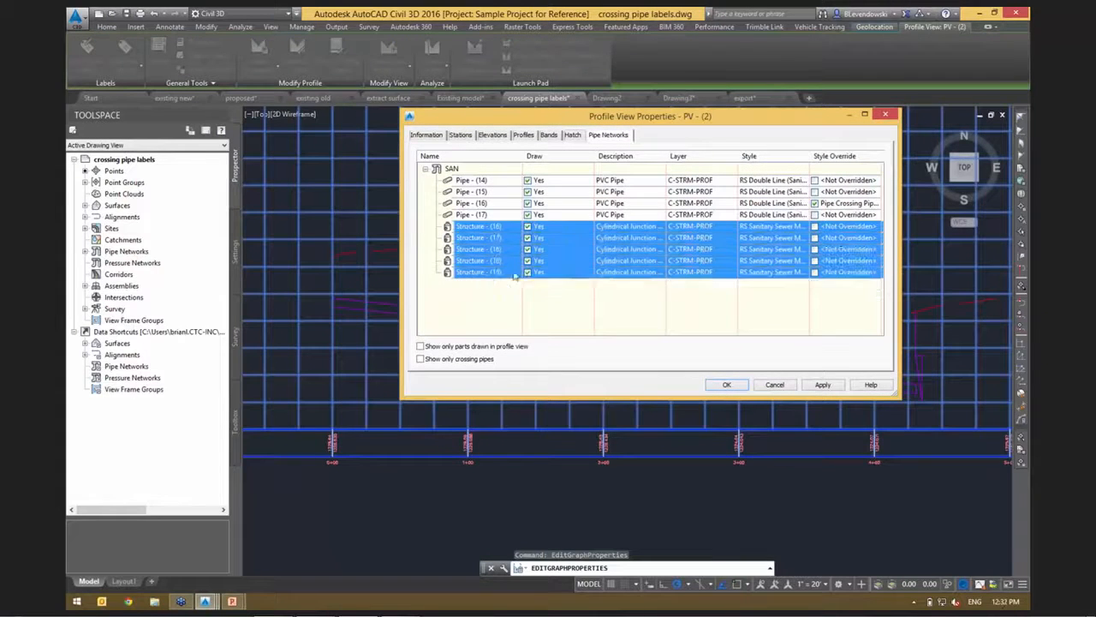
click(527, 227)
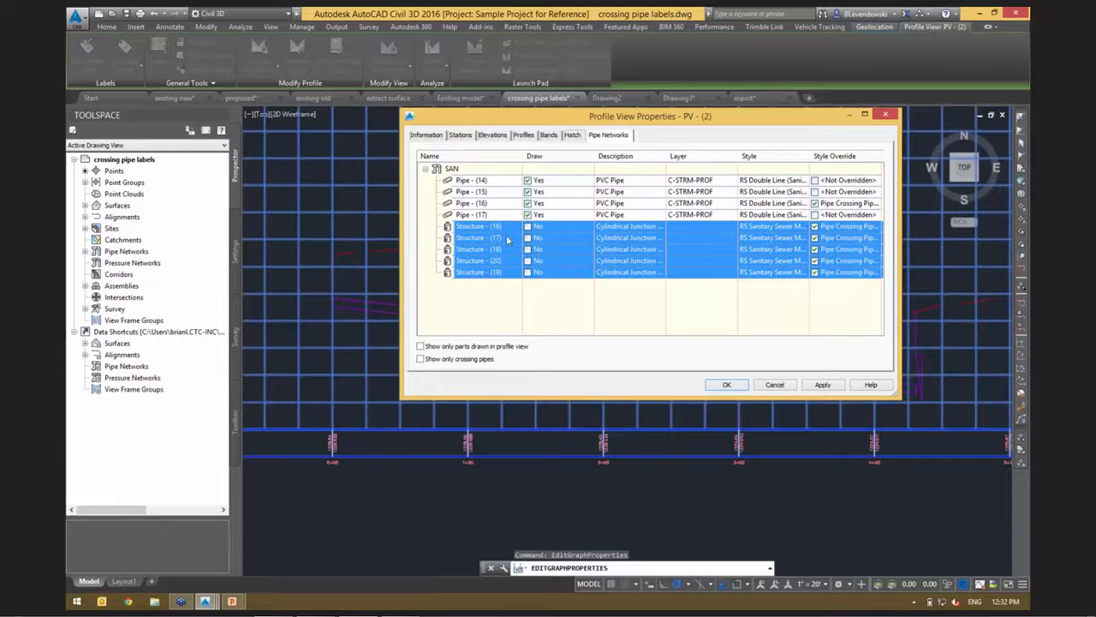
Override the style of SAN pipes (14) through (17) with Pipe Crossing Pipe (Sanitary) and confirm the profile view properties.
click(476, 181)
shift+click(552, 209)
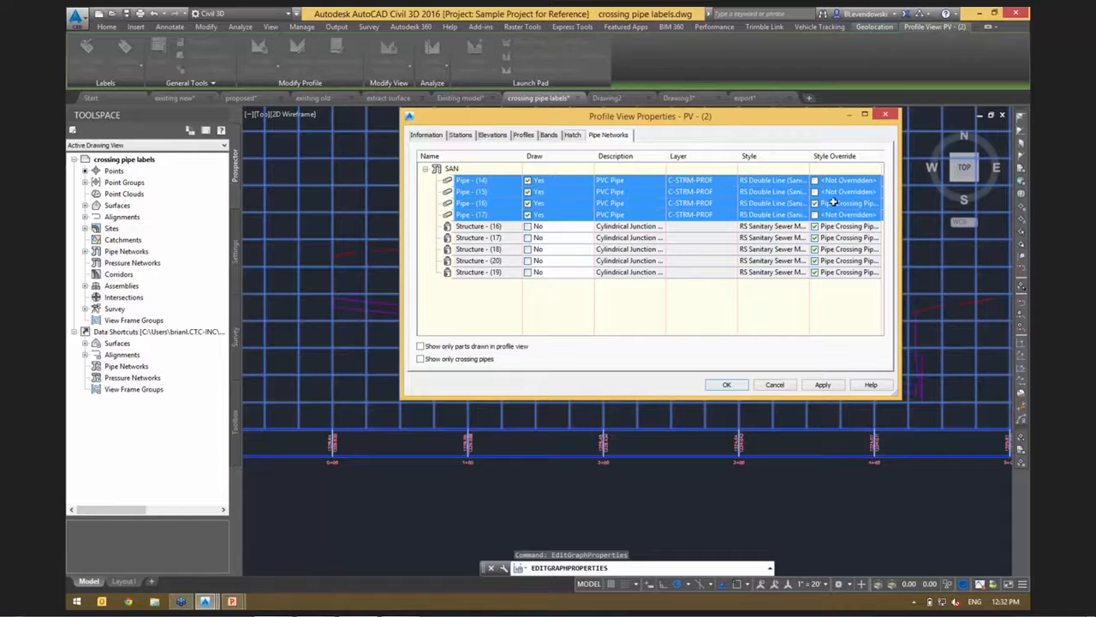
click(846, 214)
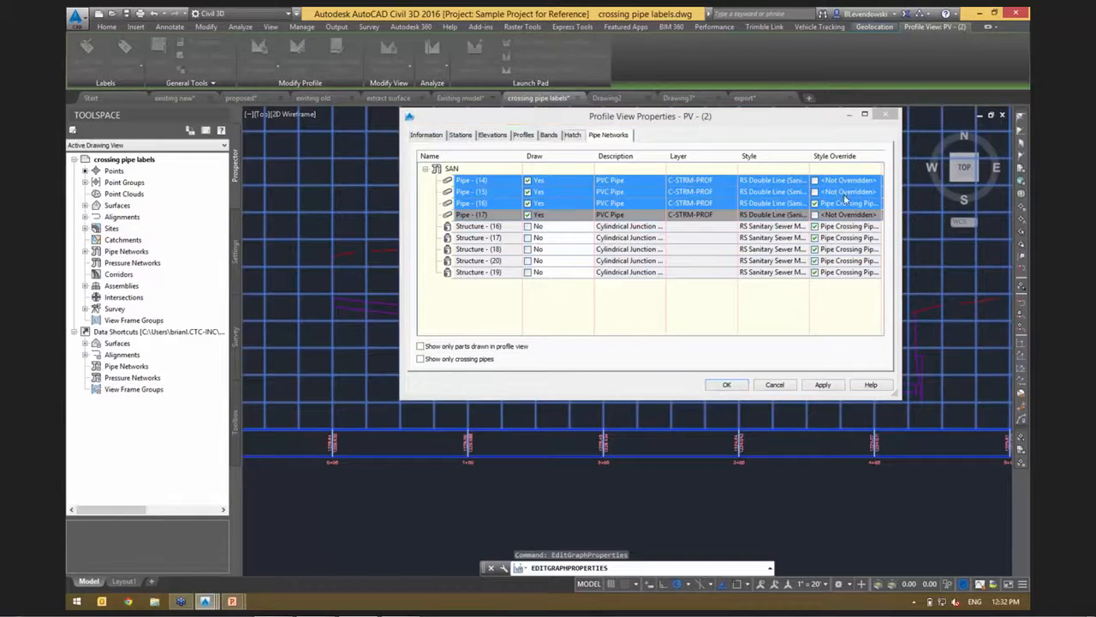
click(465, 160)
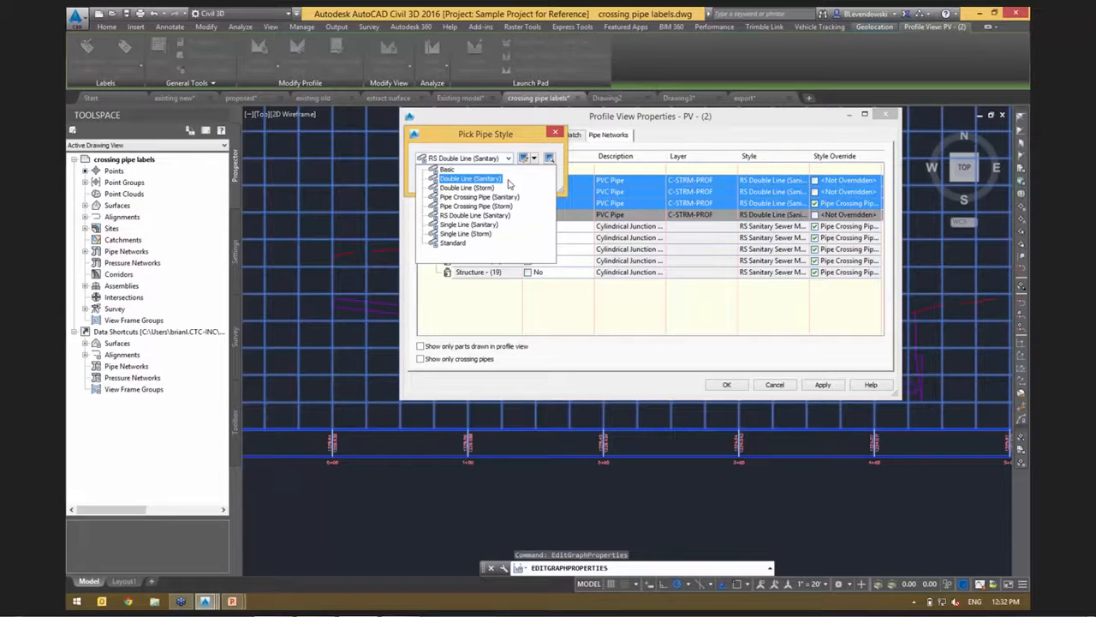
click(460, 205)
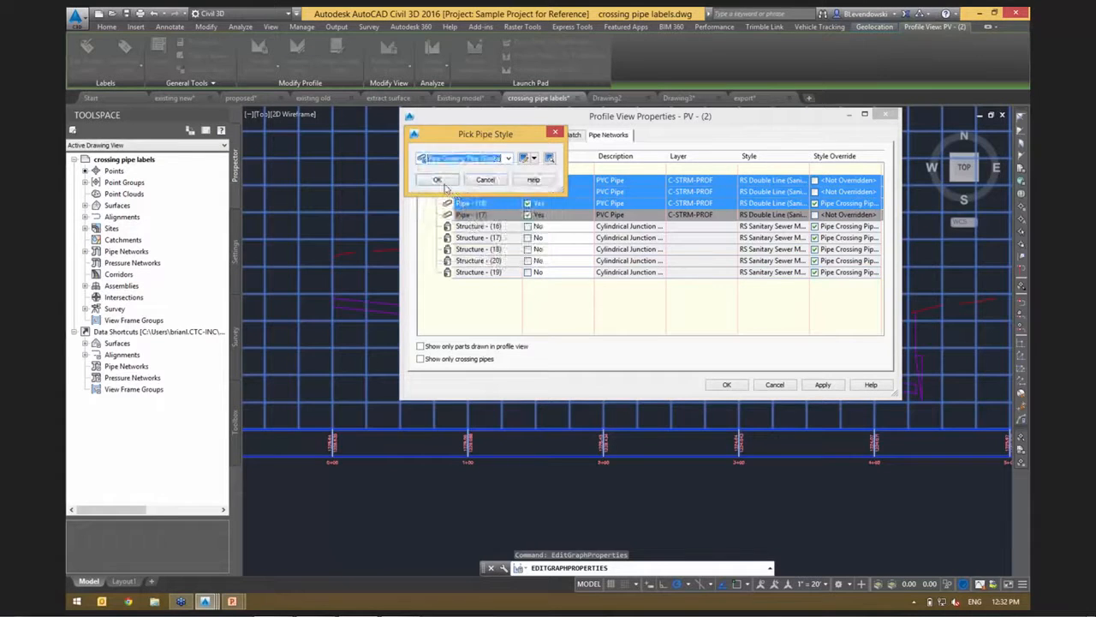
click(438, 180)
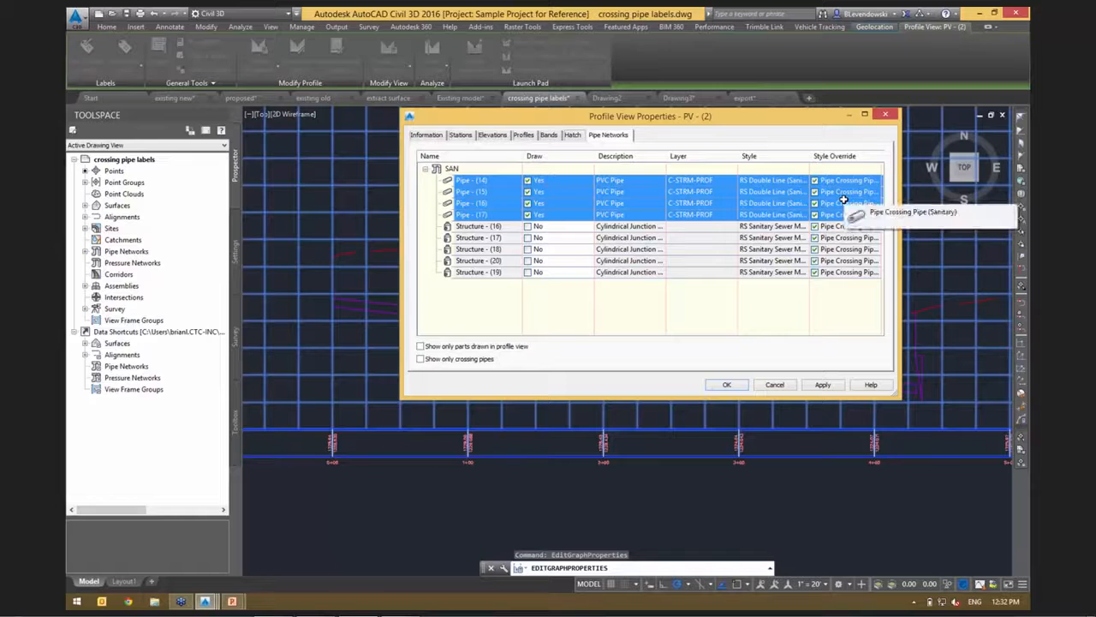
drag(697, 127, 794, 181)
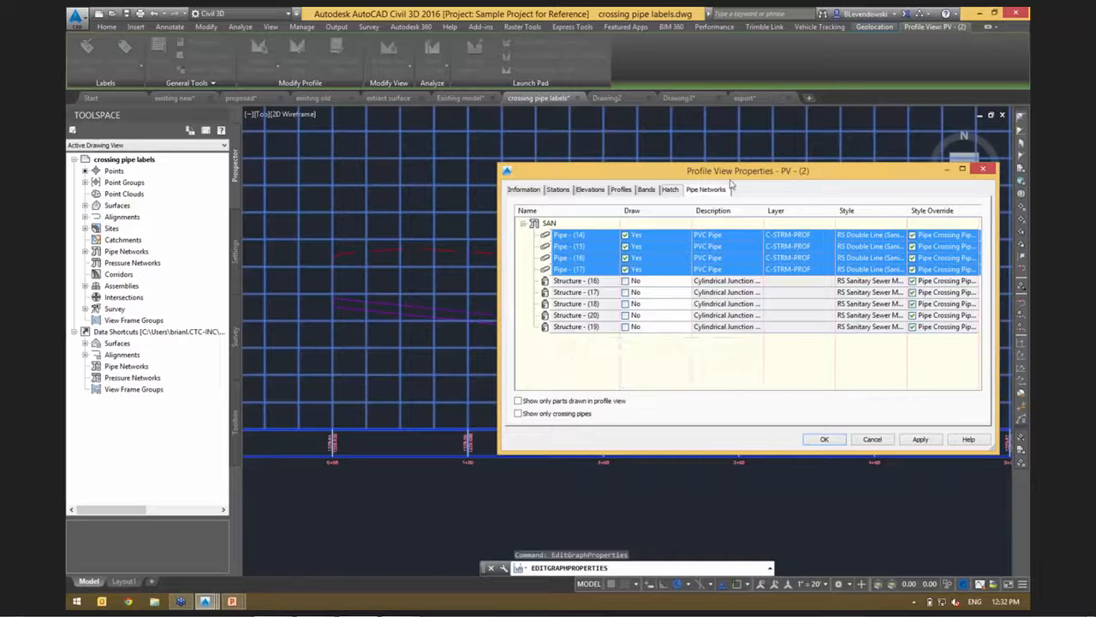
drag(727, 177, 366, 147)
click(463, 411)
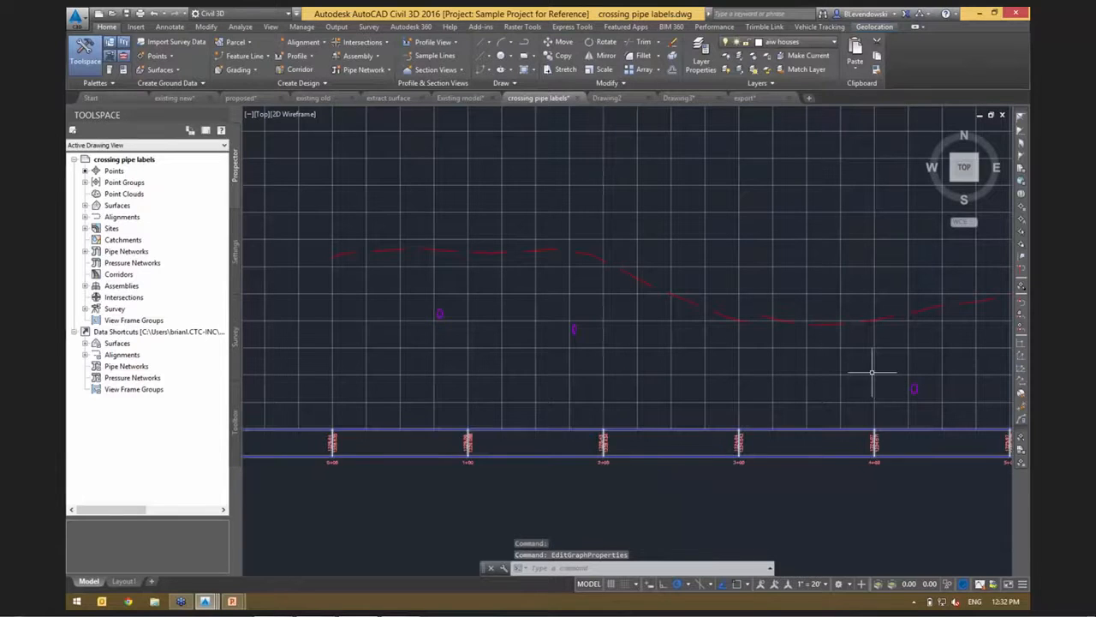
Select the crossing pipe just before station 1+00 and set up pipe network labels of type Single Part Profile.
middle_drag(874, 372, 649, 360)
scroll(629, 296, up, 5)
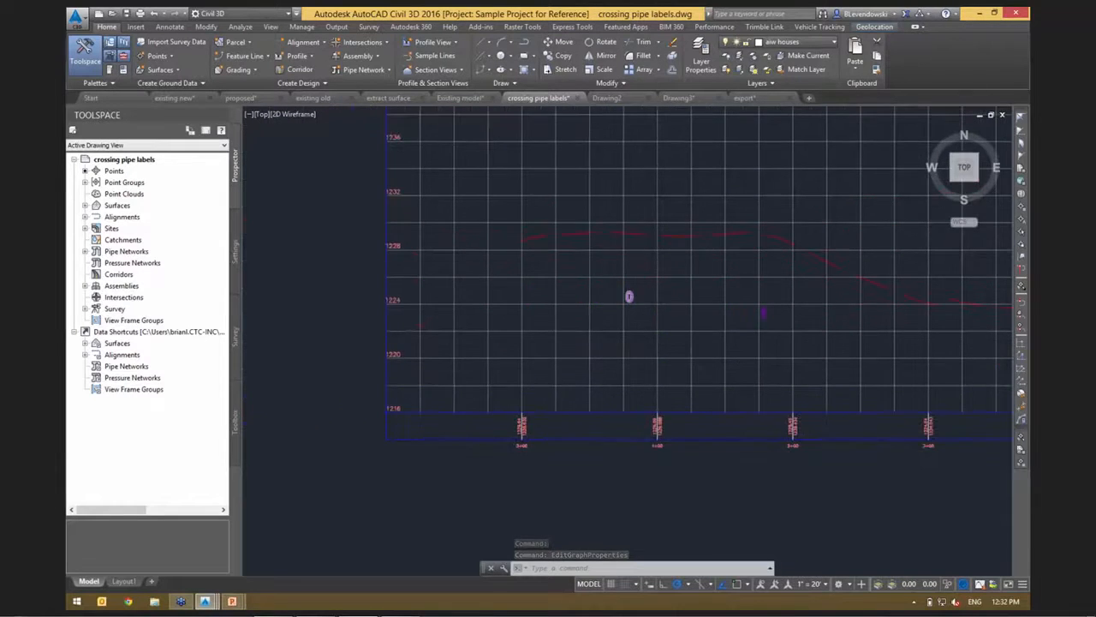
scroll(614, 296, up, 4)
mouse_move(769, 272)
middle_down()
mouse_move(666, 335)
mouse_move(578, 321)
mouse_move(565, 294)
middle_up()
scroll(609, 303, down, 2)
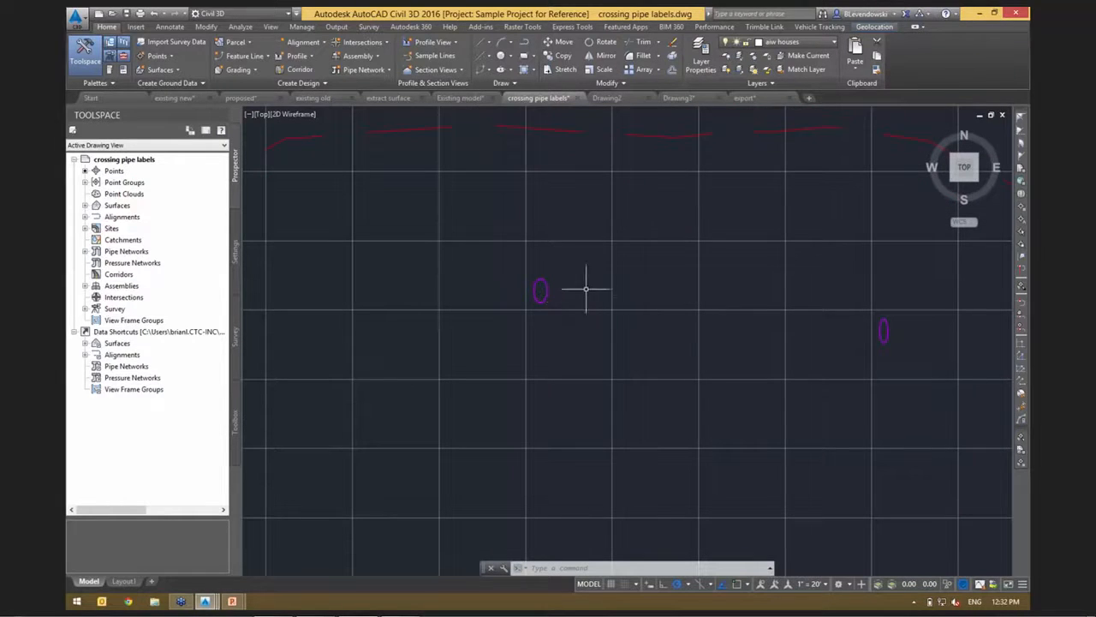
click(541, 282)
click(534, 272)
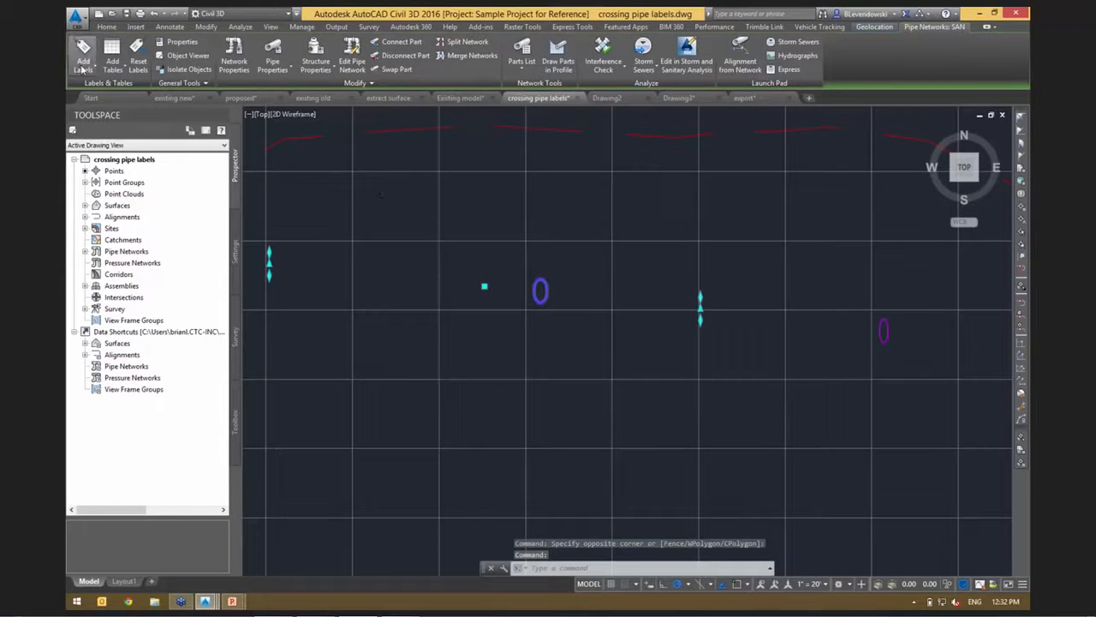
click(82, 67)
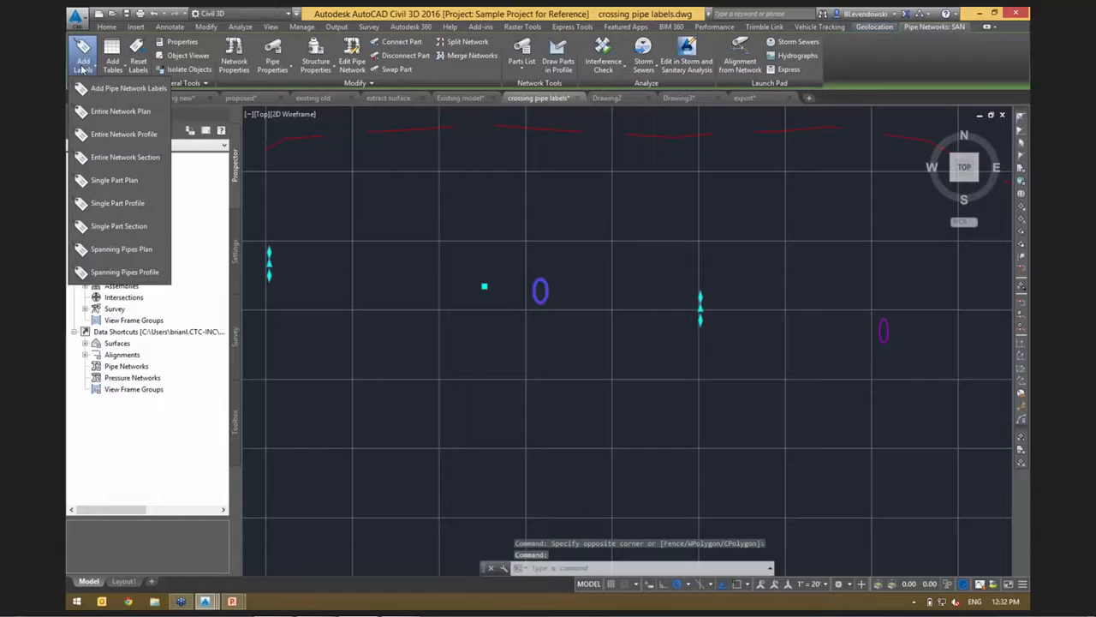
click(124, 89)
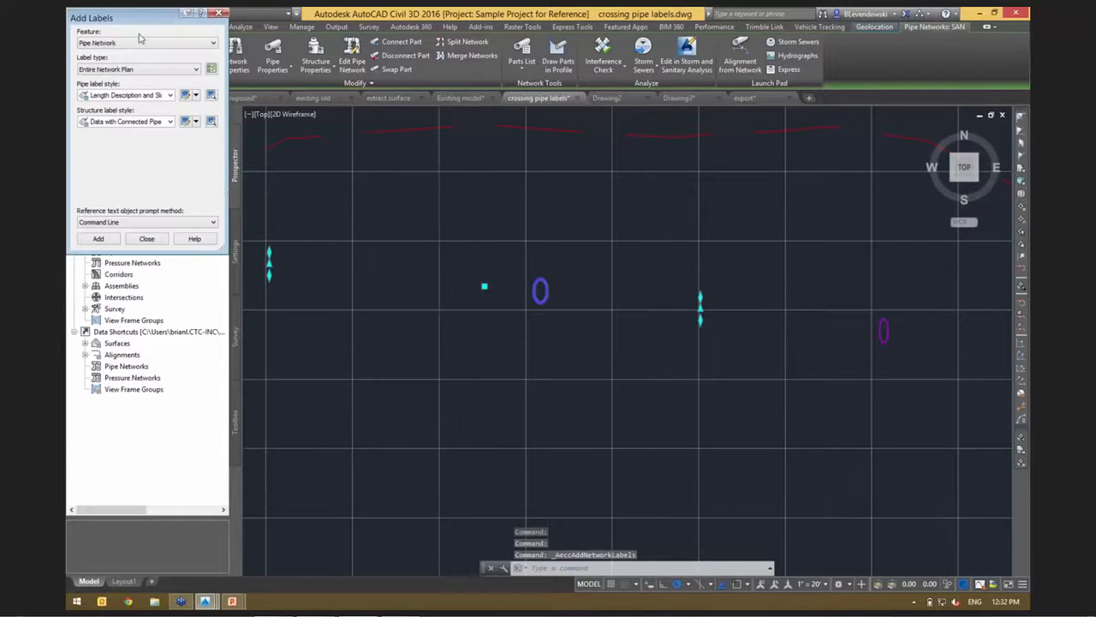
drag(131, 15, 303, 116)
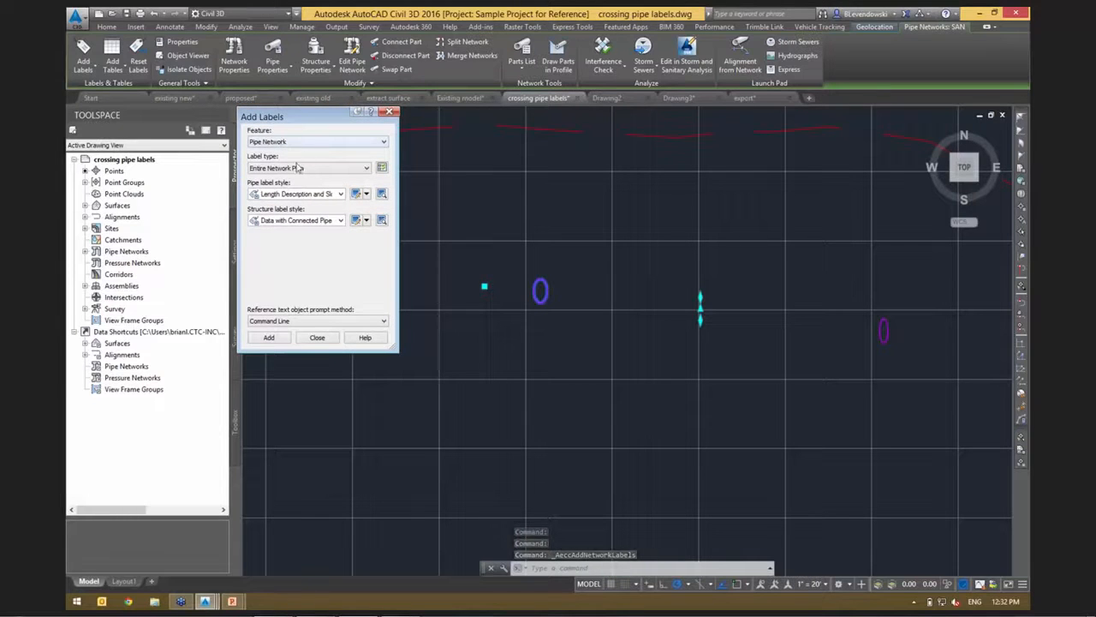
click(297, 168)
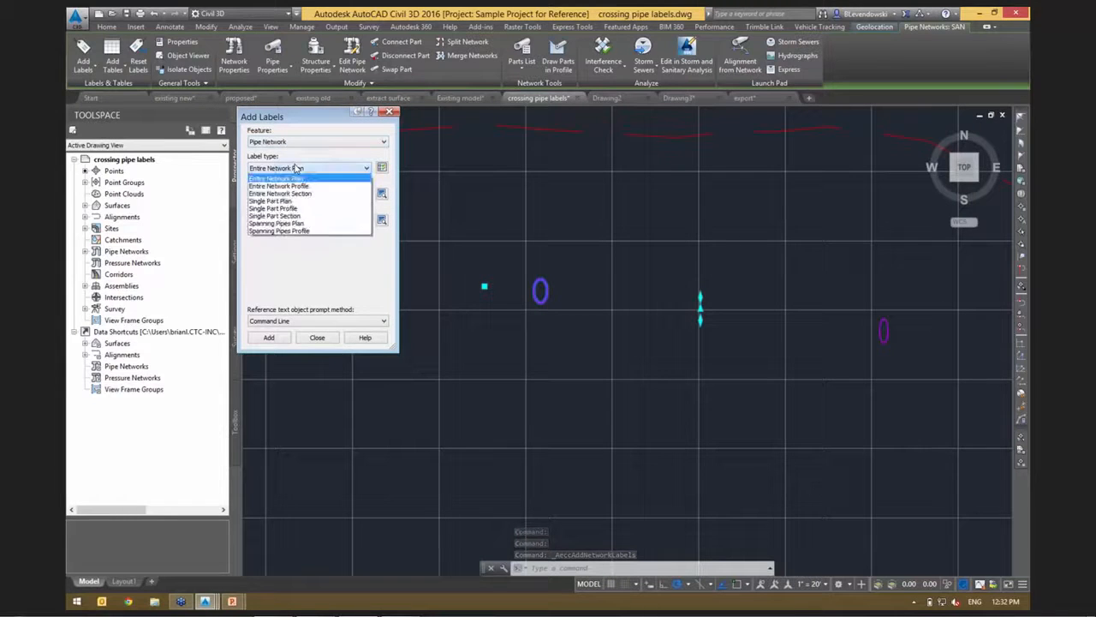
click(288, 209)
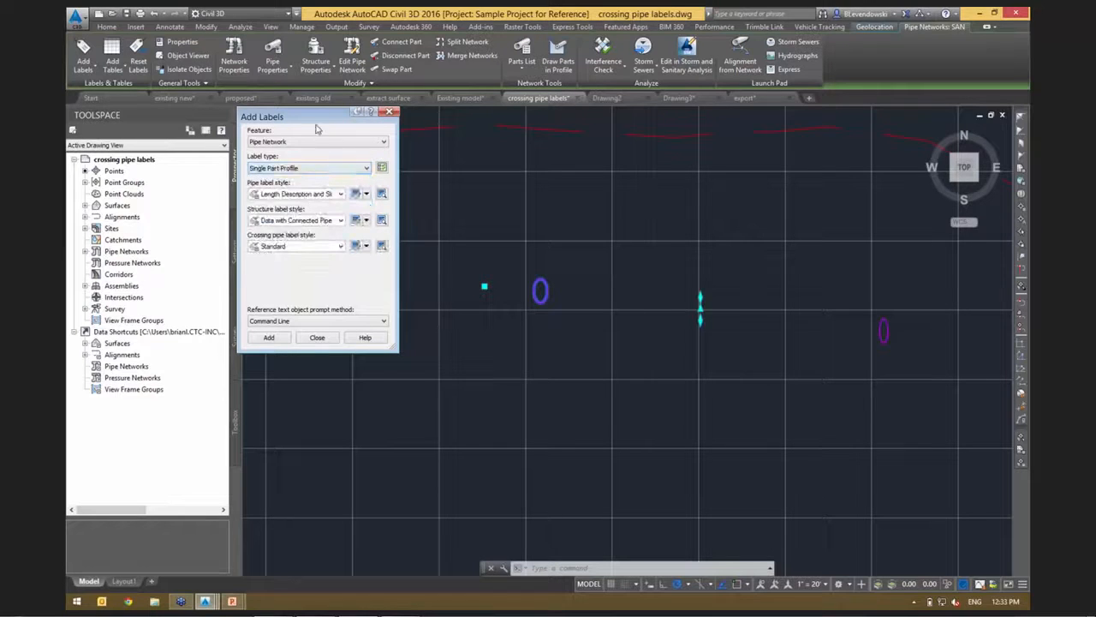
Choose Standard as the crossing pipe label style and add labels to the crossing pipe before station 1+00.
drag(317, 117, 222, 96)
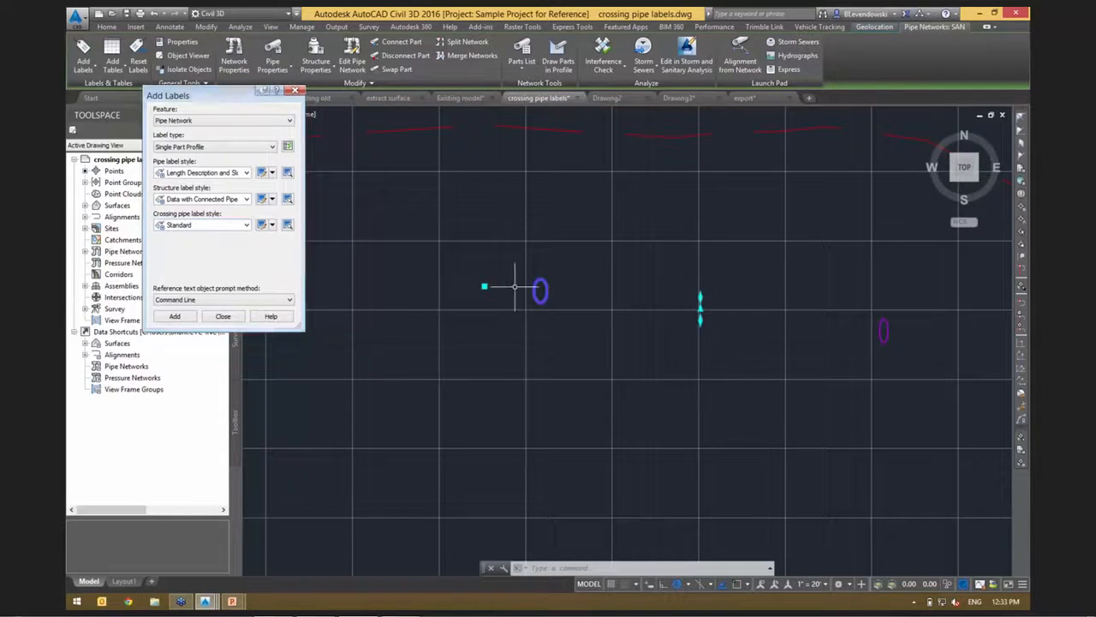
middle_drag(457, 259, 545, 257)
click(199, 224)
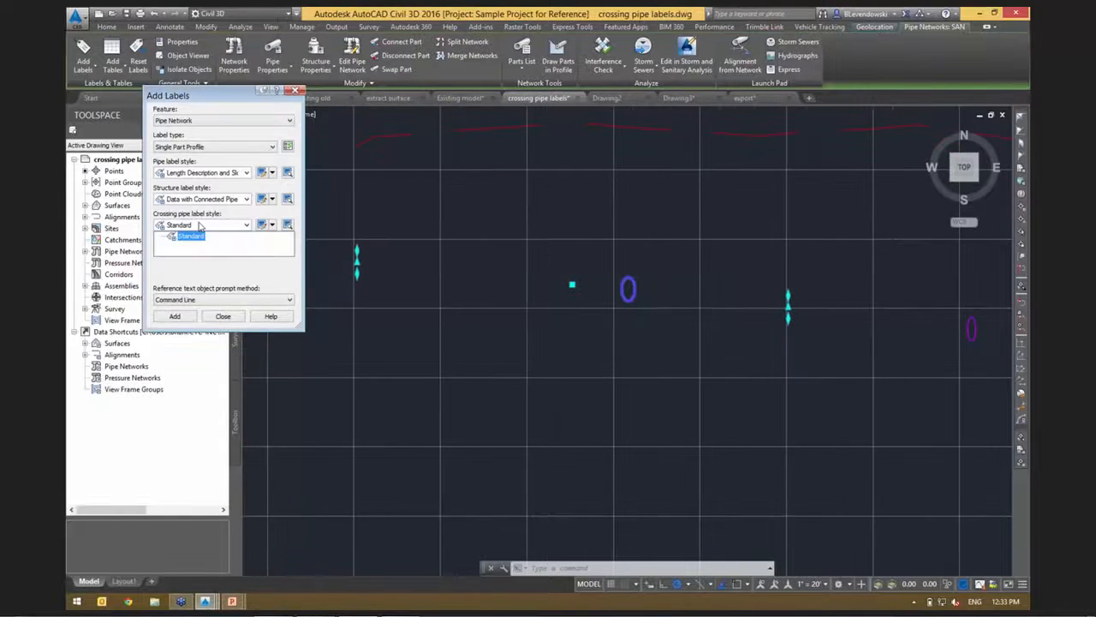
click(193, 247)
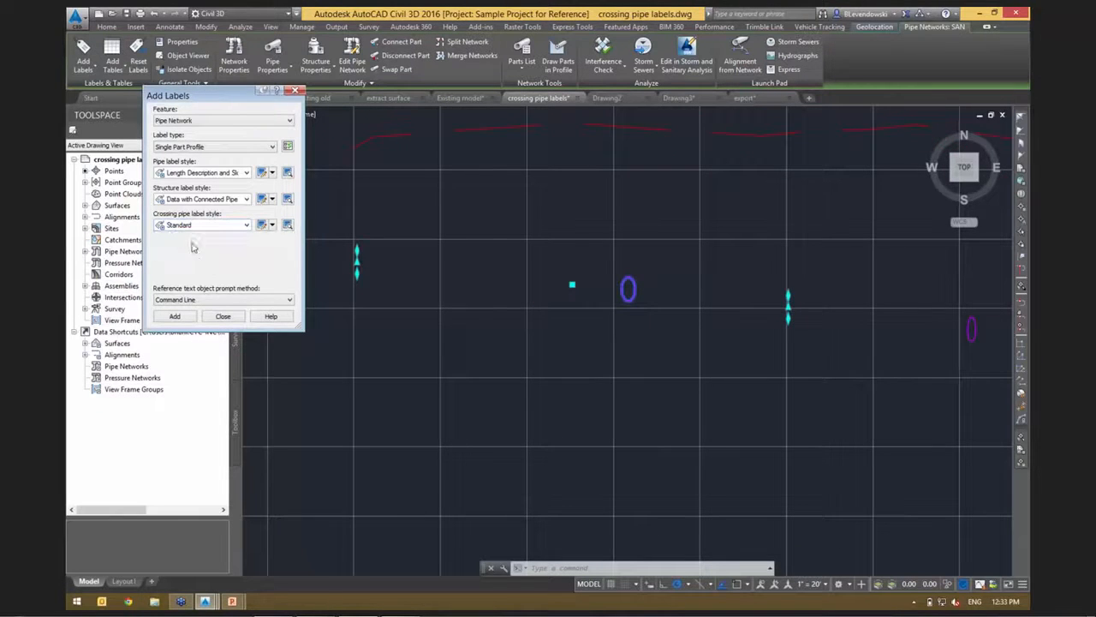
click(185, 316)
click(572, 285)
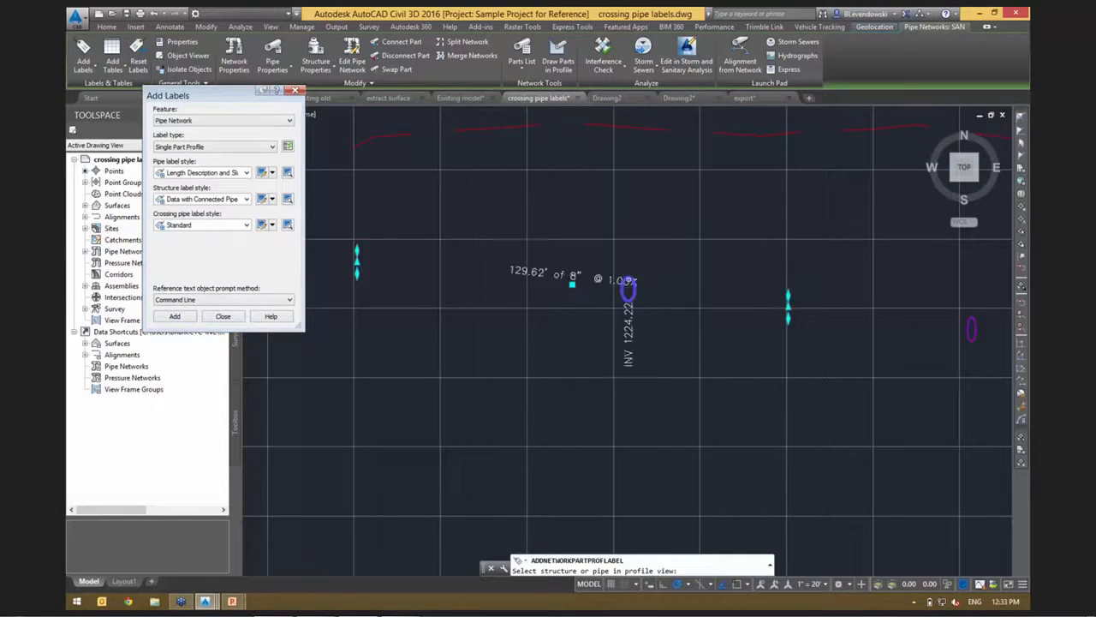
middle_drag(718, 292, 642, 268)
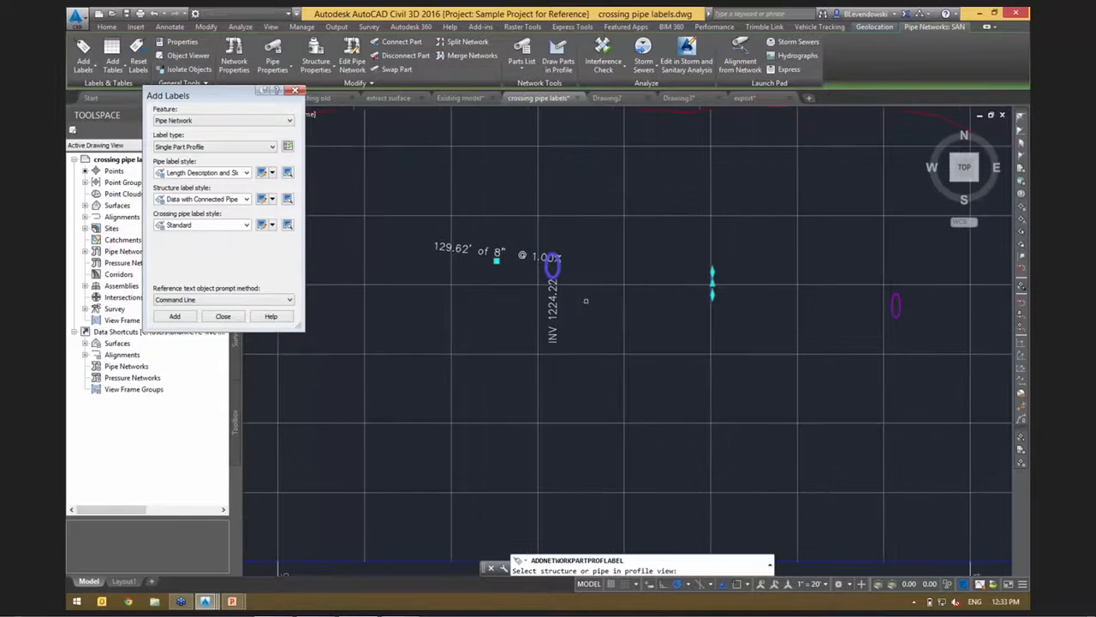
key(Escape)
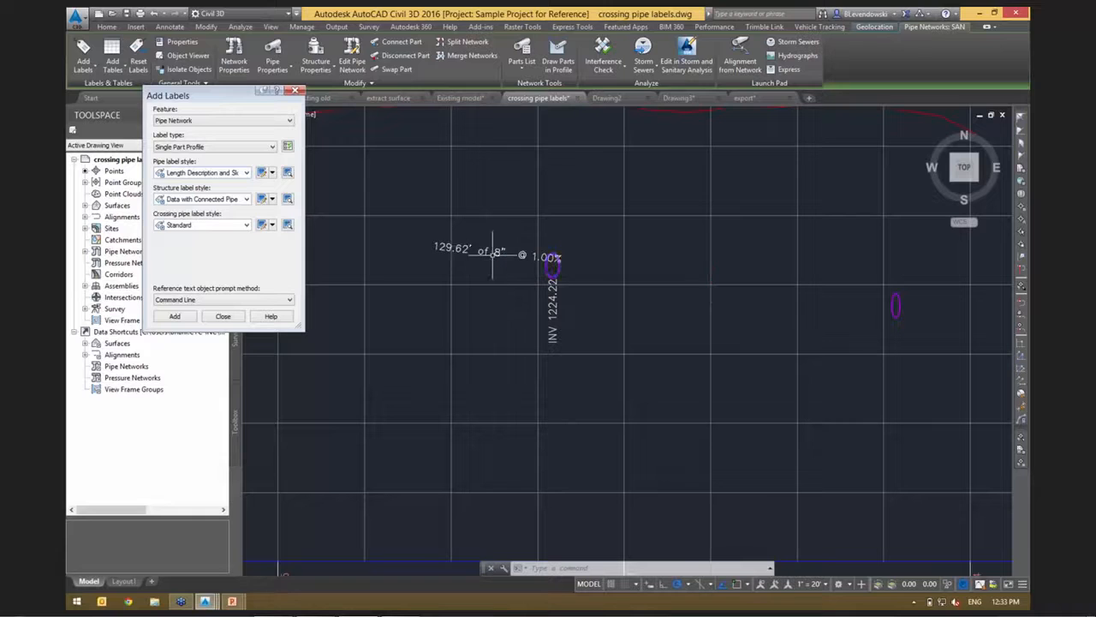
key(Escape)
Delete the length, size and slope label above the crossing pipe, keeping its invert label.
click(461, 247)
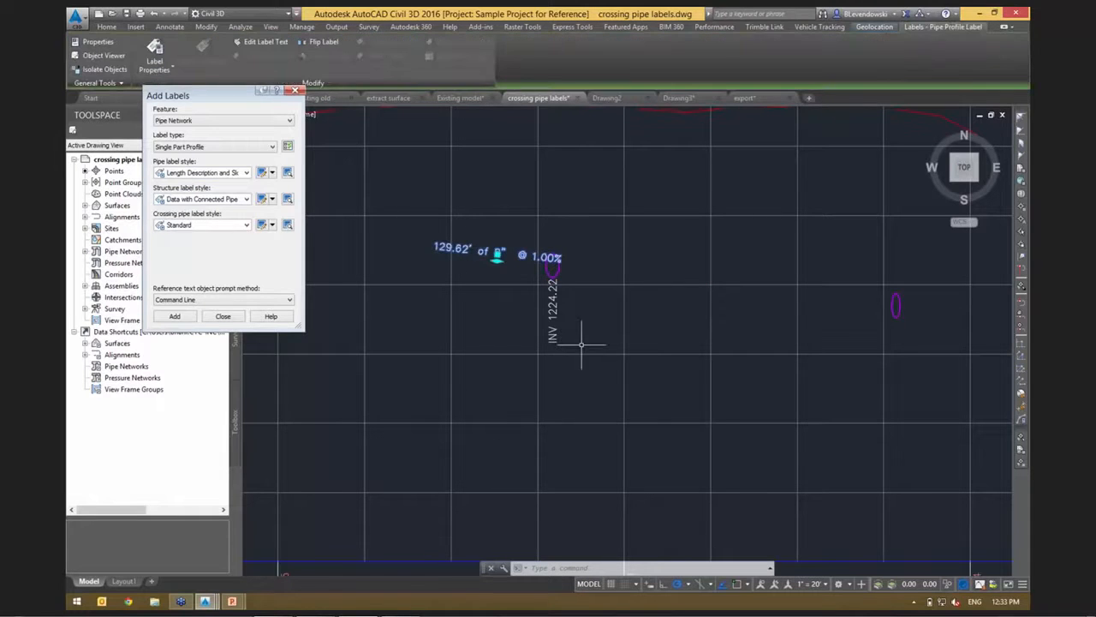
key(Delete)
scroll(552, 274, up, 2)
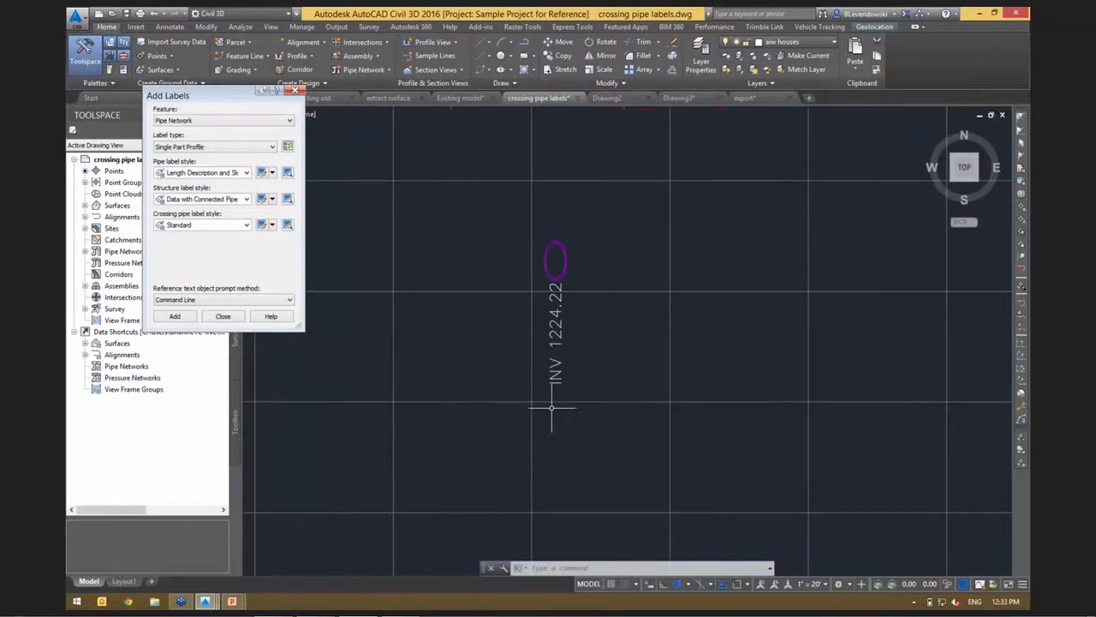
scroll(556, 304, up, 2)
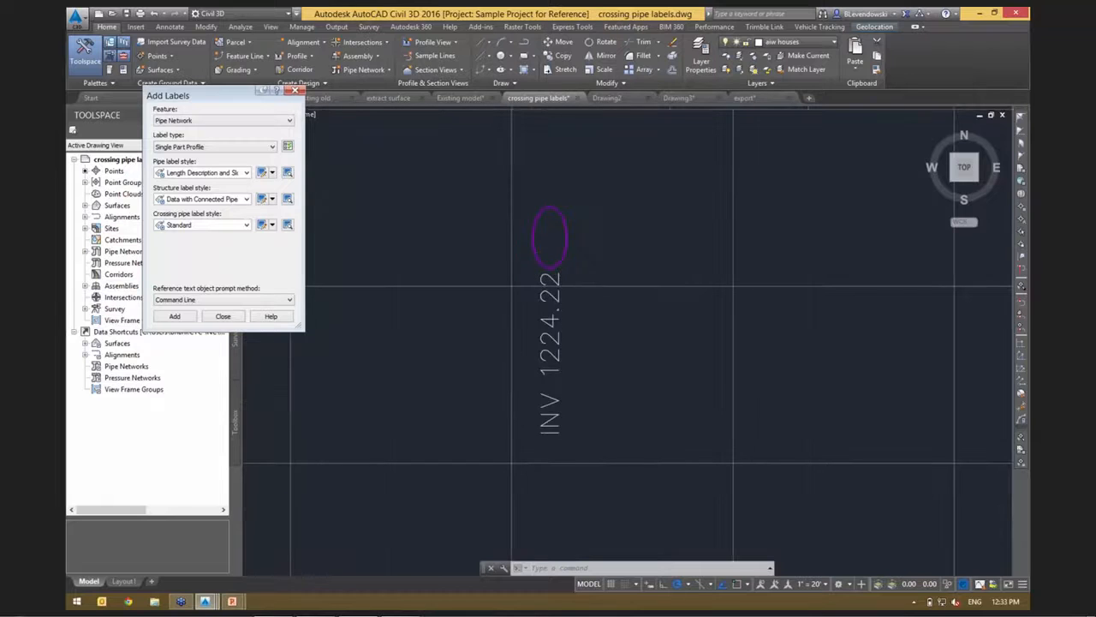
scroll(557, 236, down, 4)
click(202, 200)
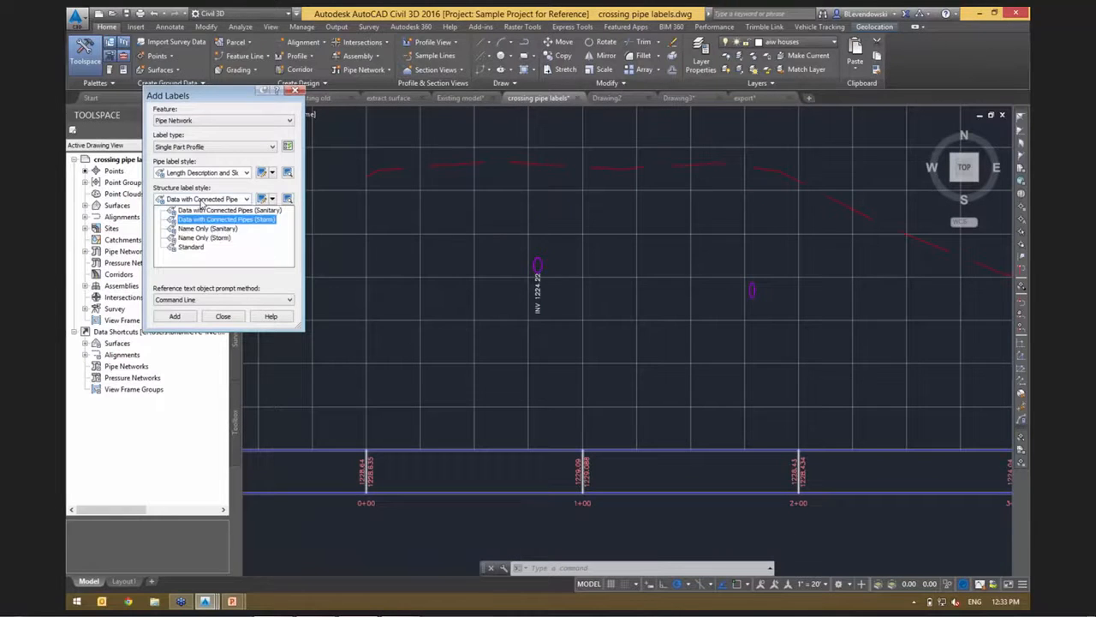
click(230, 188)
click(226, 174)
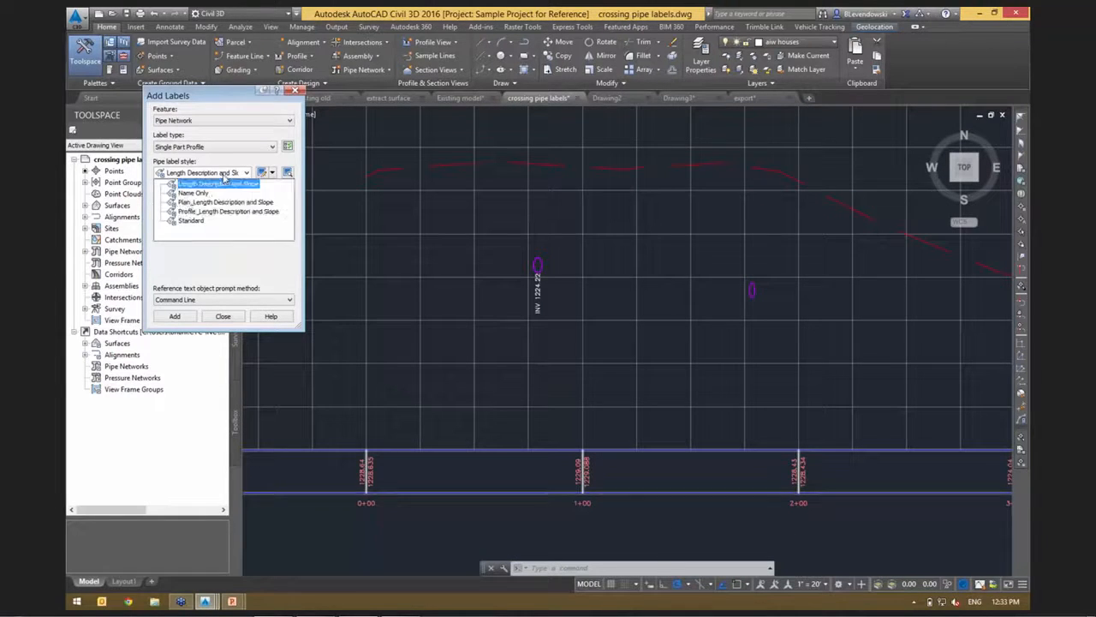
click(219, 255)
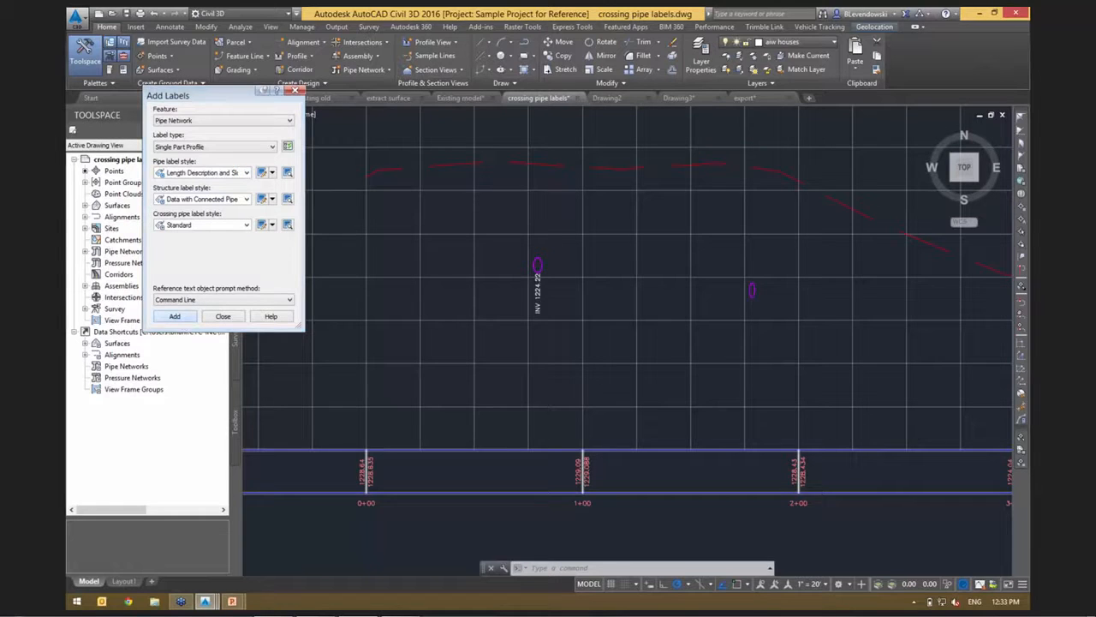
Add Standard crossing pipe labels to the crossing pipes just before station 2+00 and just past station 4+00.
click(174, 316)
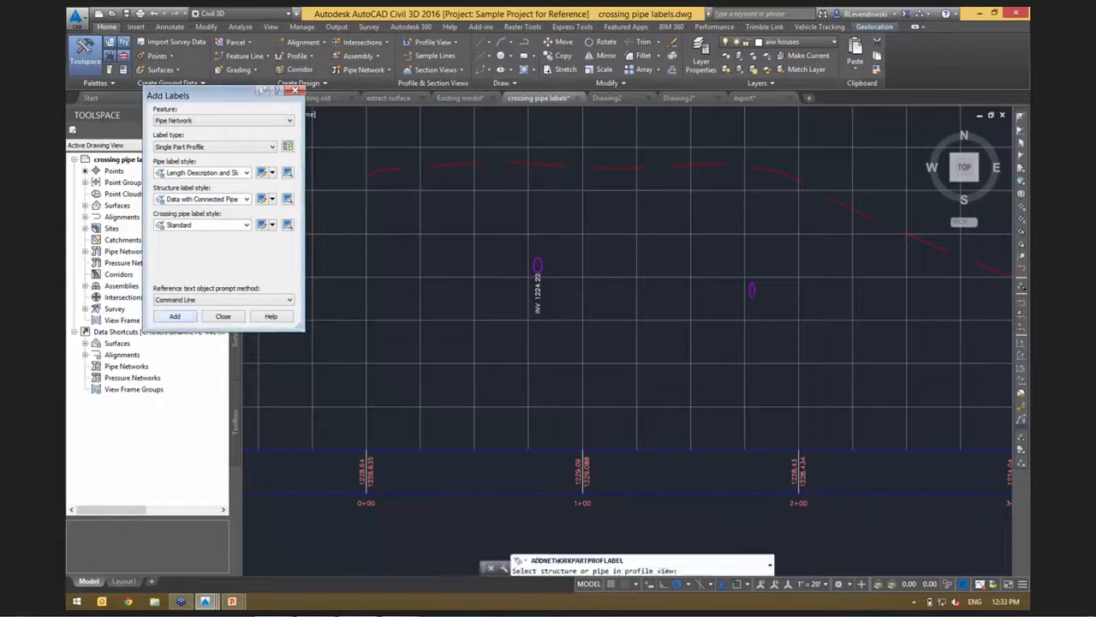
click(752, 291)
scroll(728, 313, down, 3)
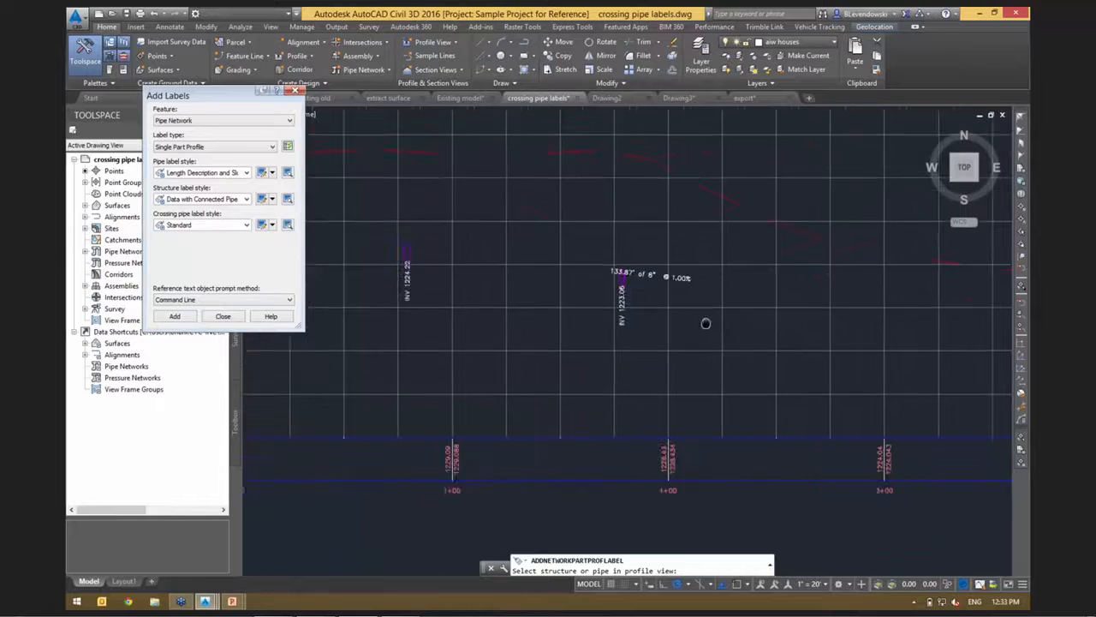
click(878, 347)
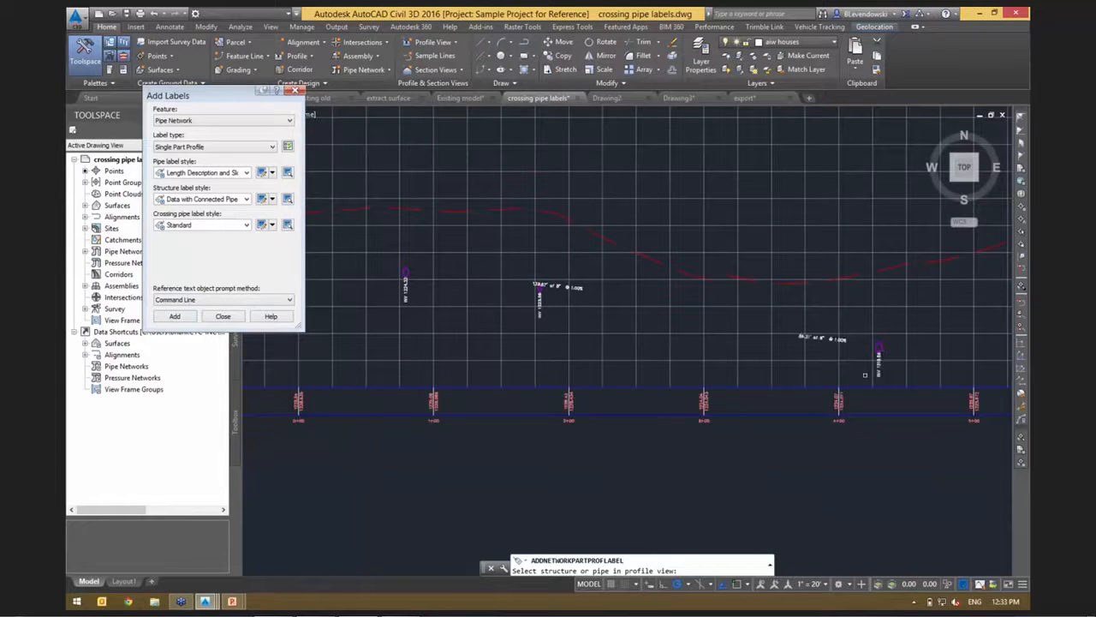
key(Escape)
Erase the length, size and slope labels near stations 2+00 and 4+00, keeping the crossing pipes' invert labels.
click(822, 338)
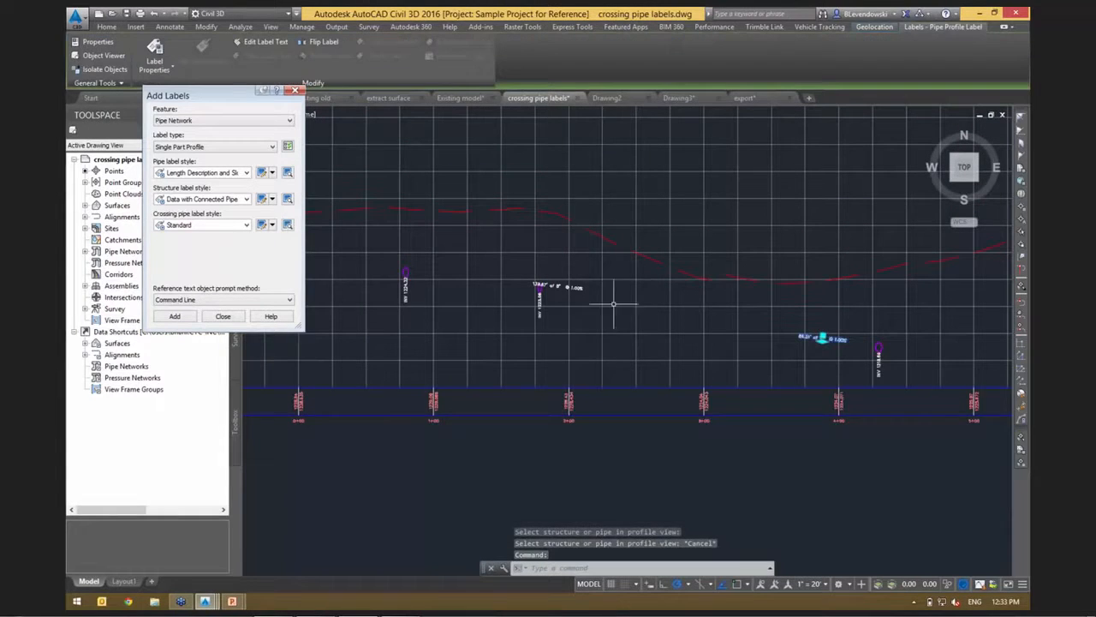
click(567, 287)
key(Escape)
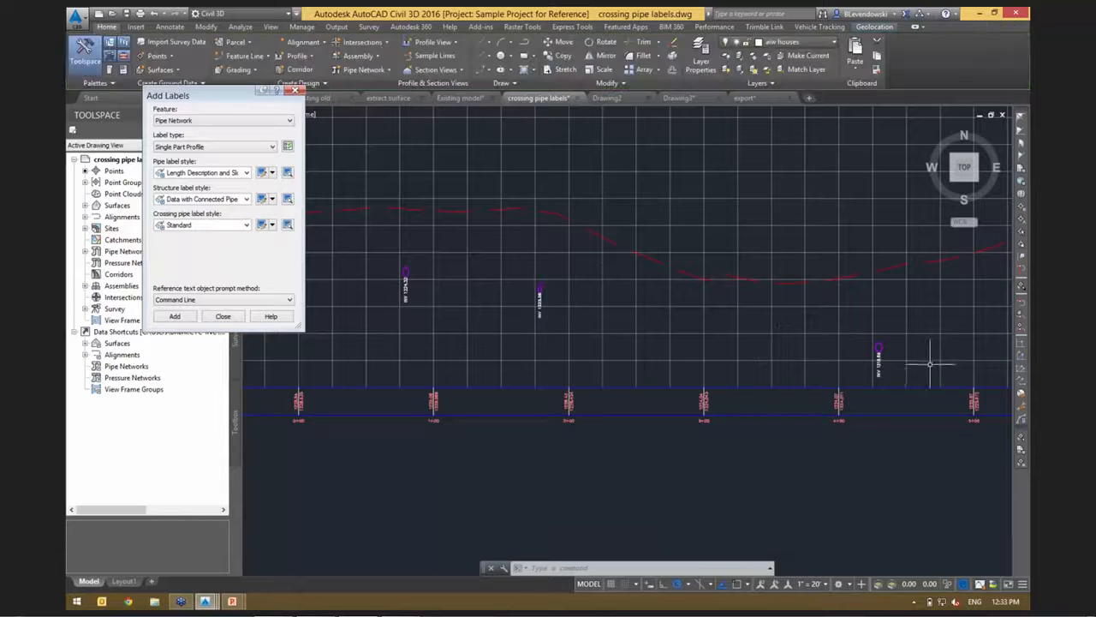
Examine the Pipe Text contents and available crossing pipe properties in the Standard crossing label style, then close label setup without changes.
scroll(868, 362, up, 5)
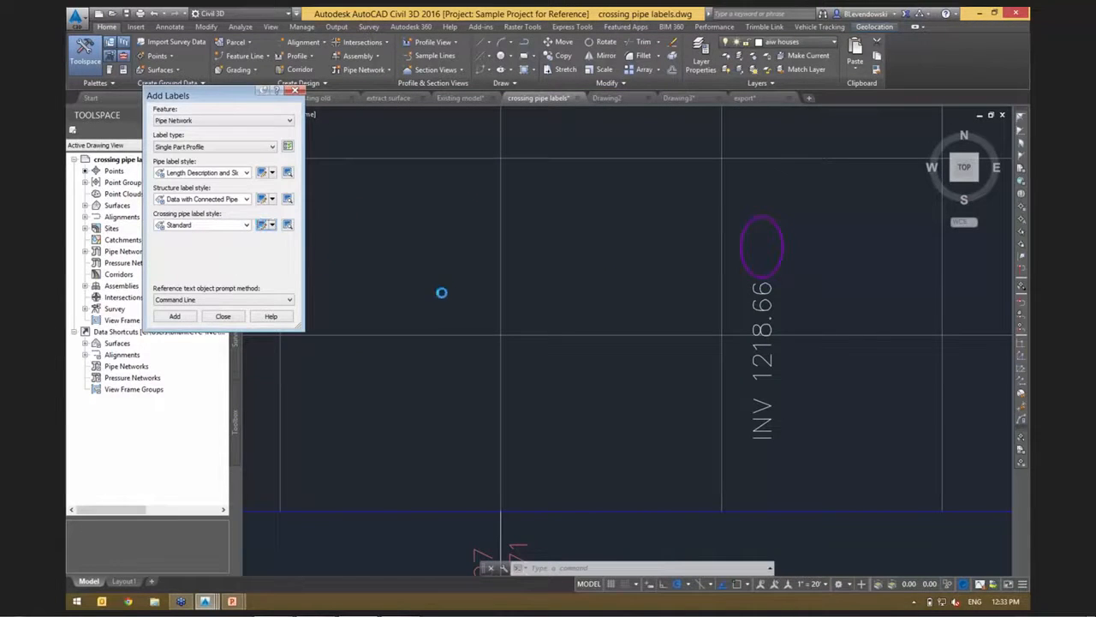
click(262, 224)
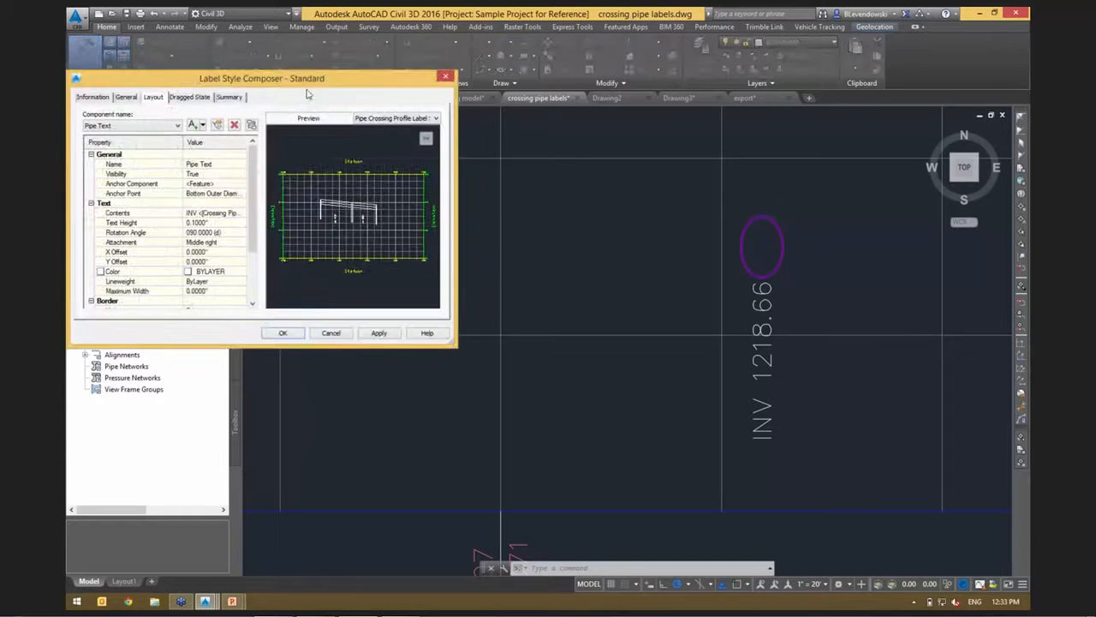
drag(334, 88, 523, 115)
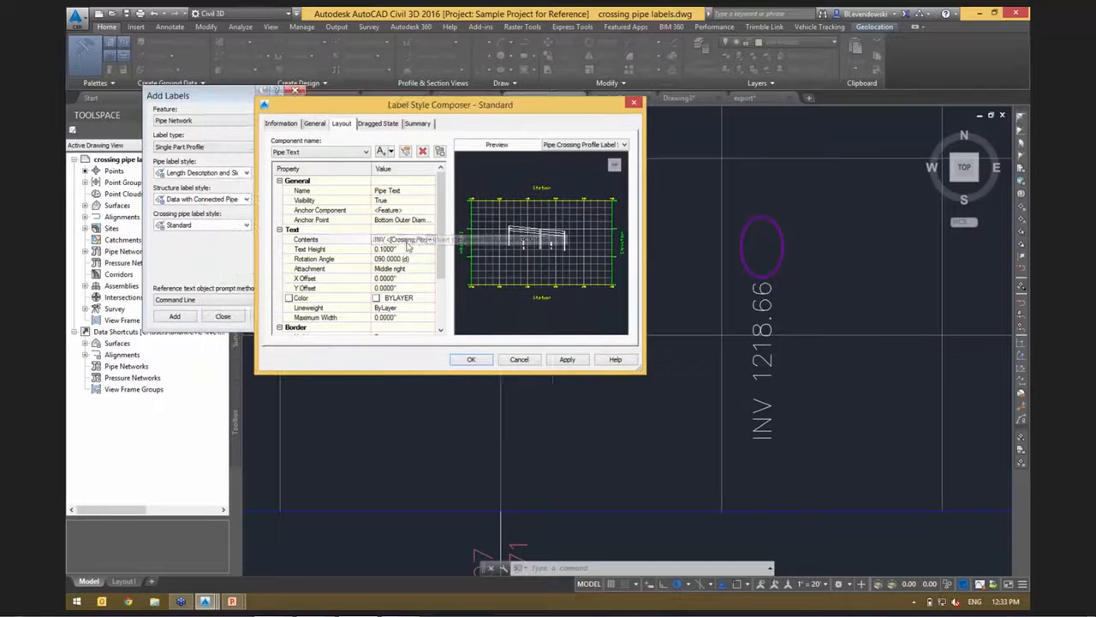
click(431, 241)
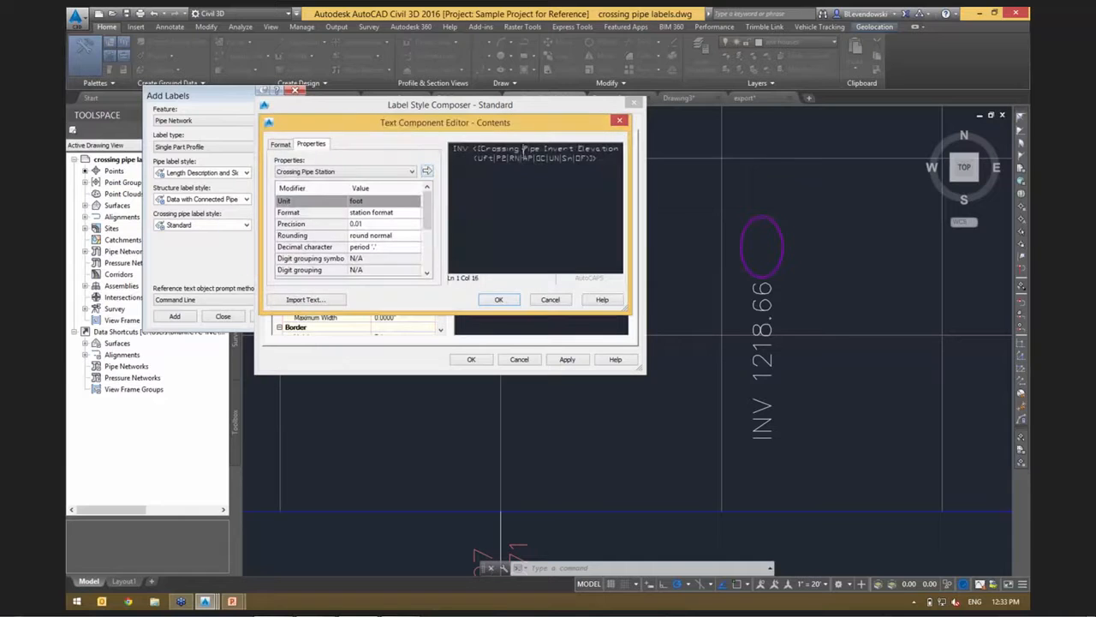
click(514, 154)
click(390, 175)
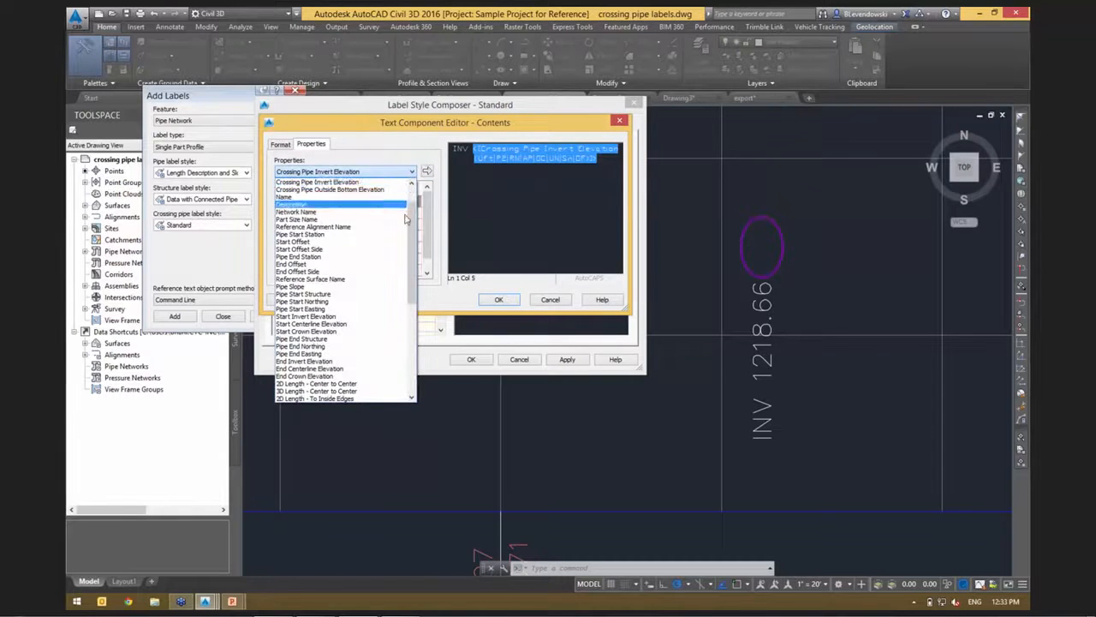
scroll(368, 188, up, 2)
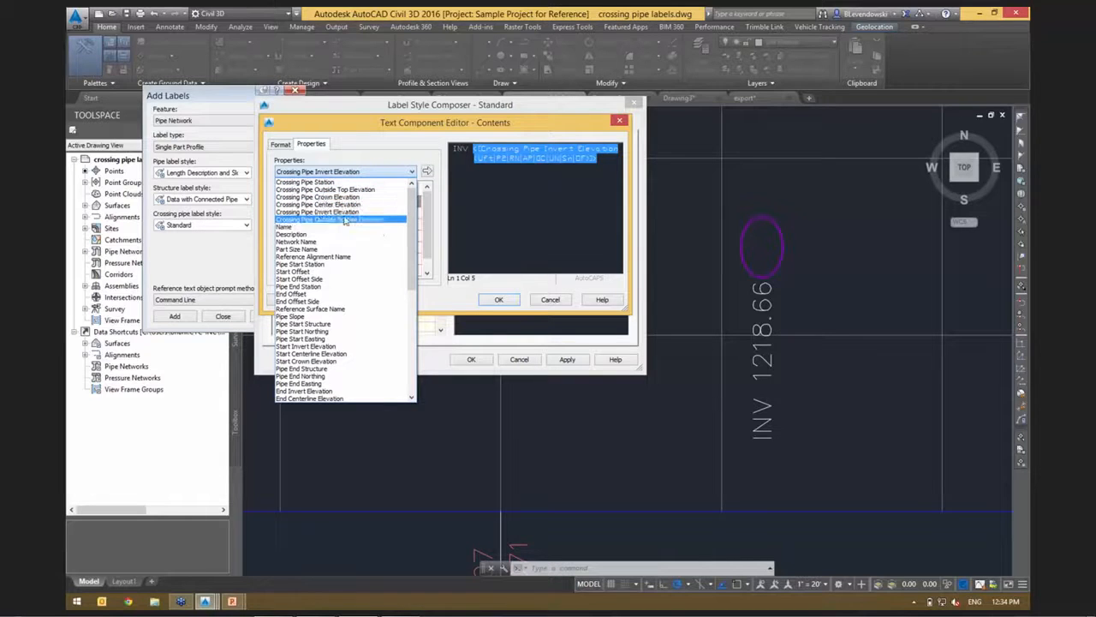
click(405, 129)
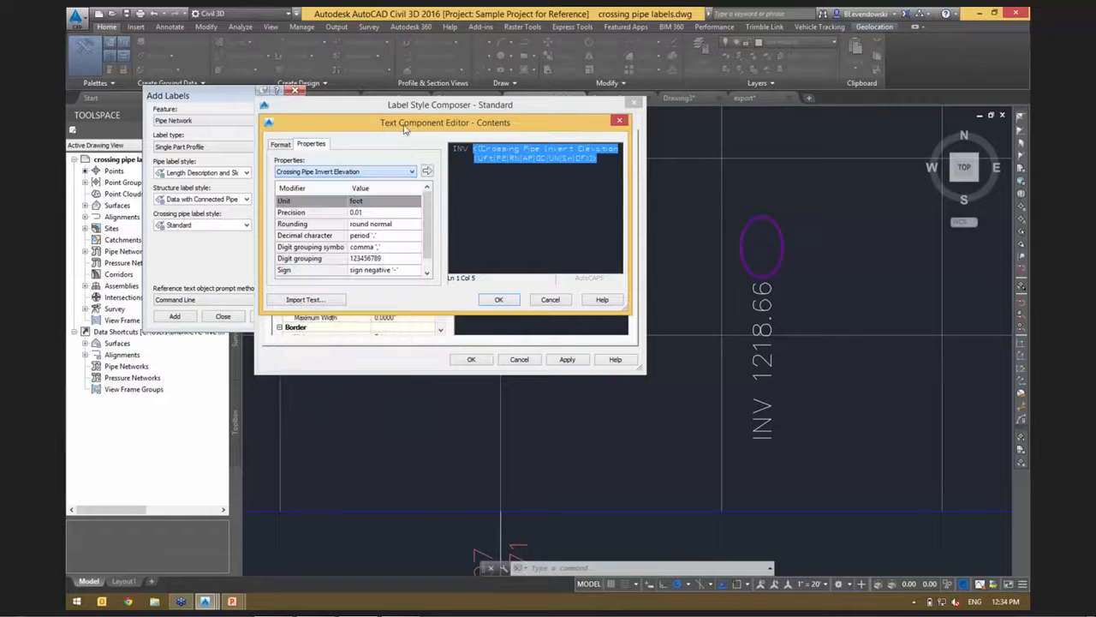
click(549, 301)
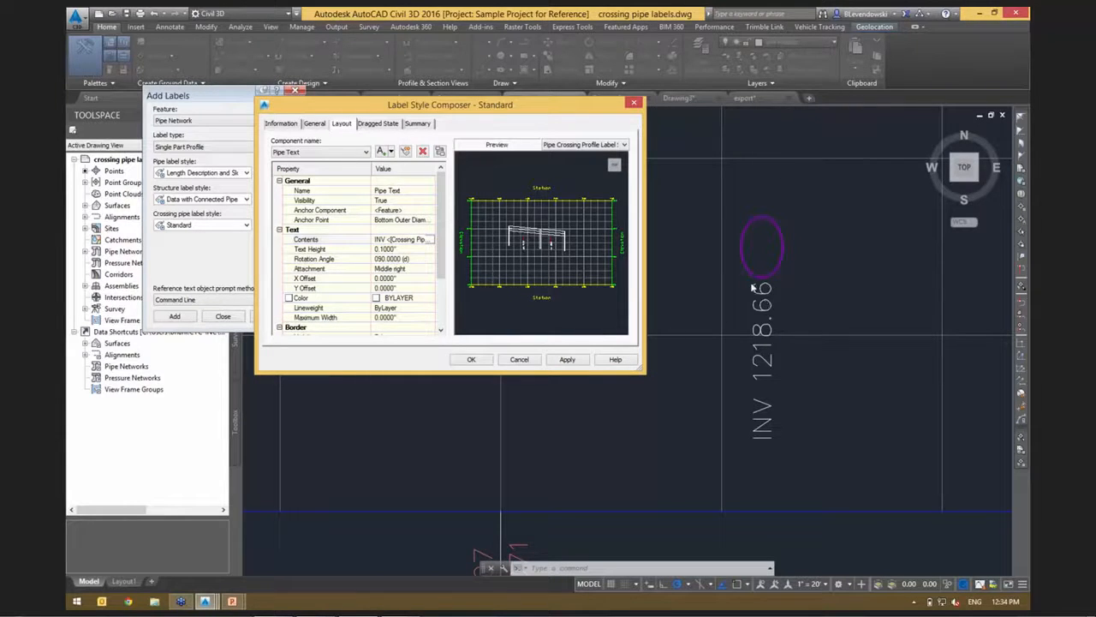
click(518, 359)
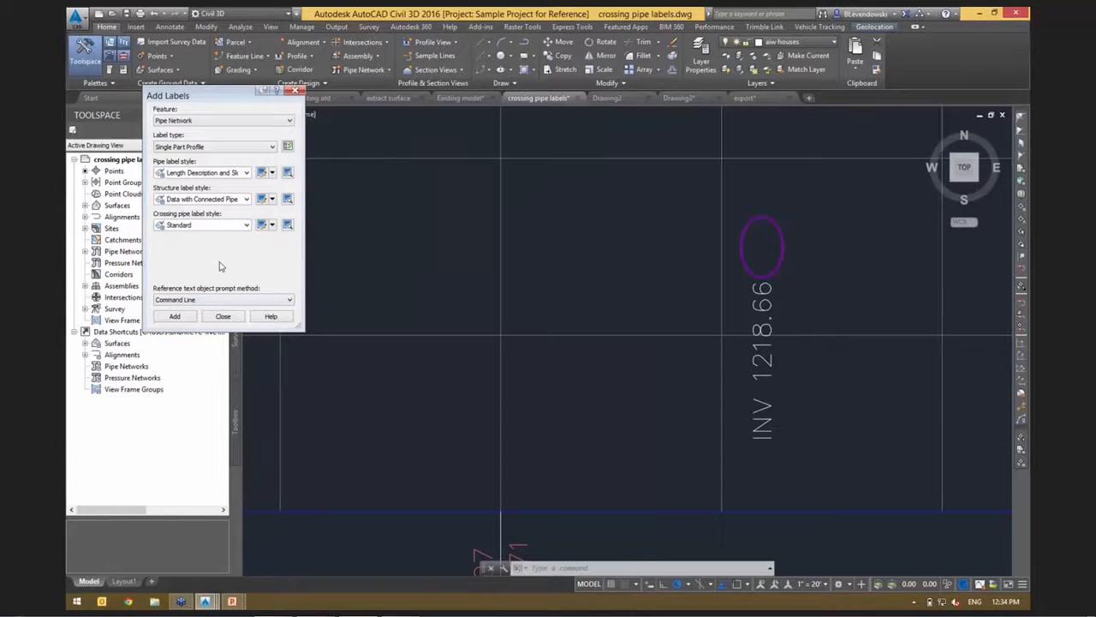
click(222, 316)
Select sample line SL-1 between stations 2+00 and 3+00 in plan and start creating a single section view.
scroll(751, 302, down, 5)
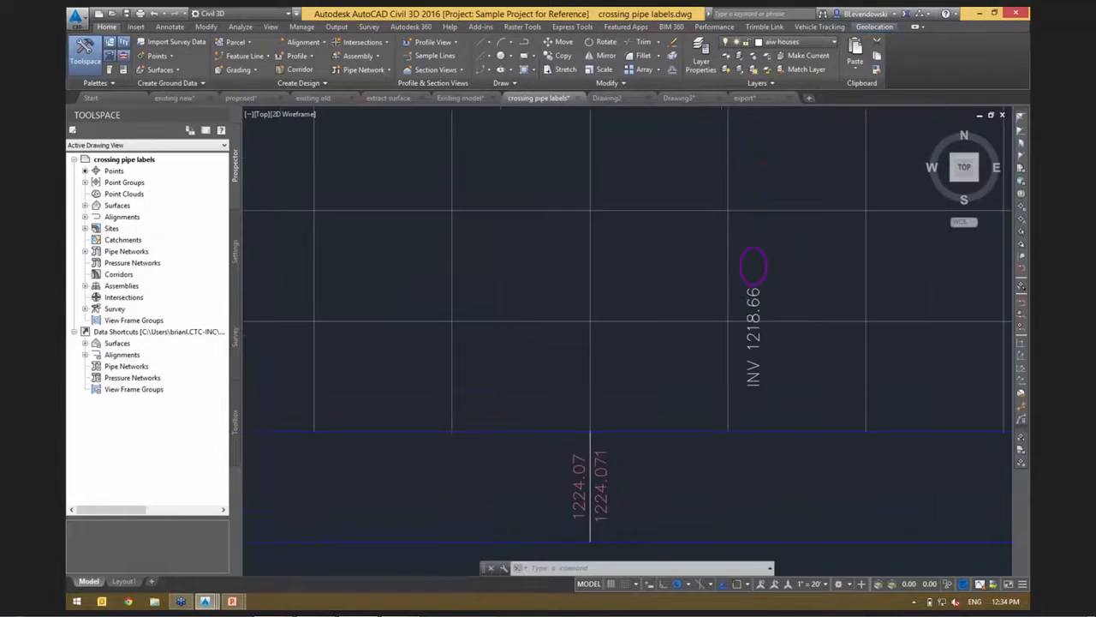
scroll(751, 303, down, 2)
middle_drag(500, 291, 671, 334)
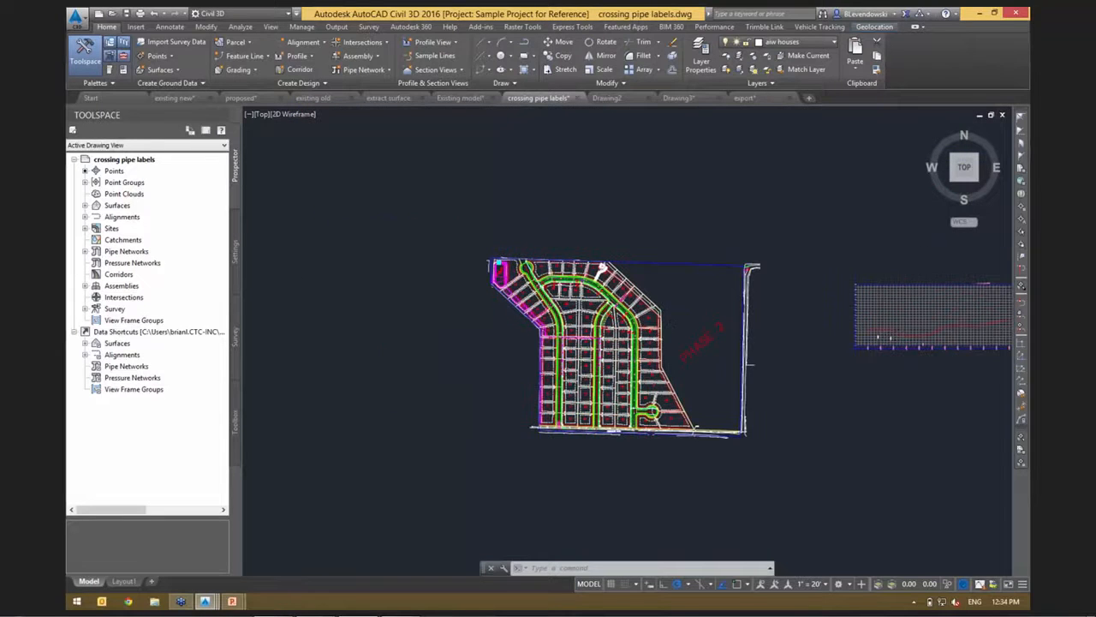
scroll(523, 270, up, 6)
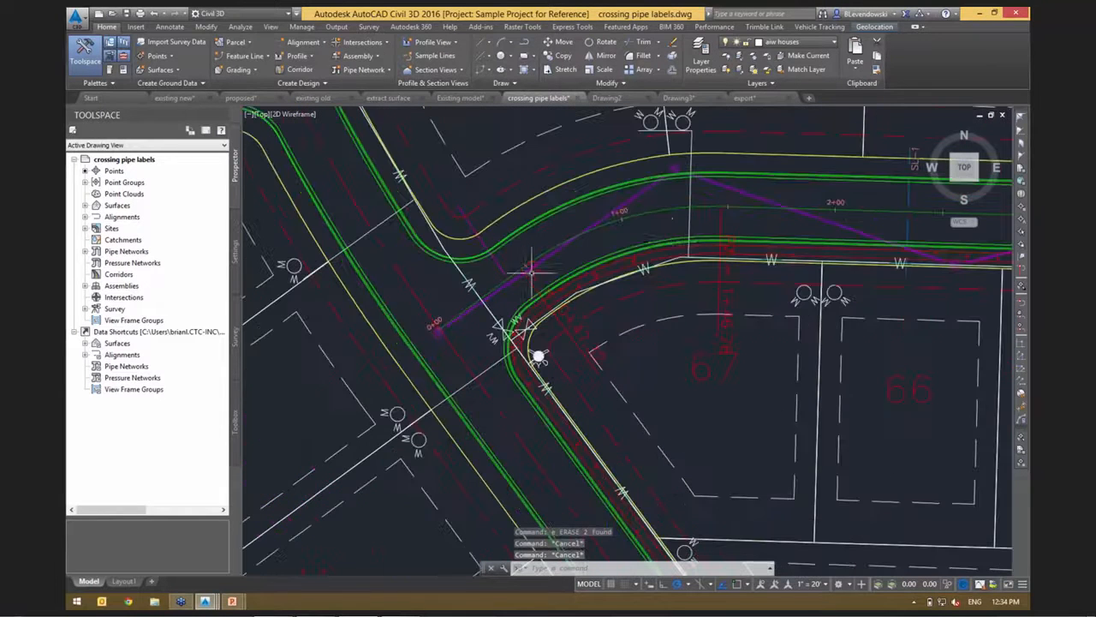
middle_drag(538, 355, 269, 408)
scroll(570, 263, up, 2)
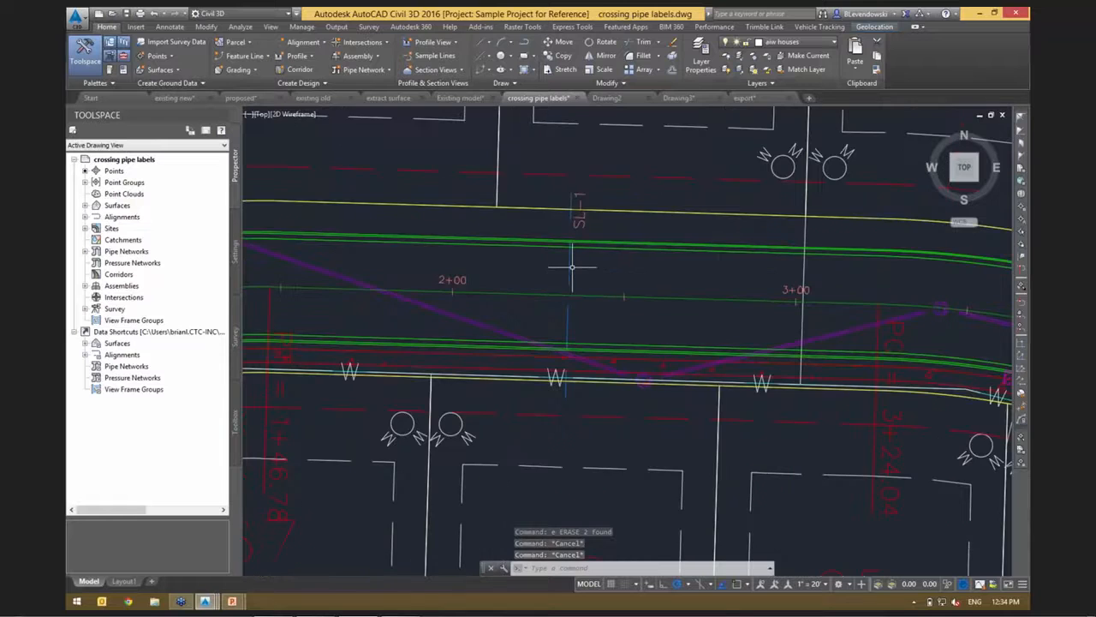
click(569, 263)
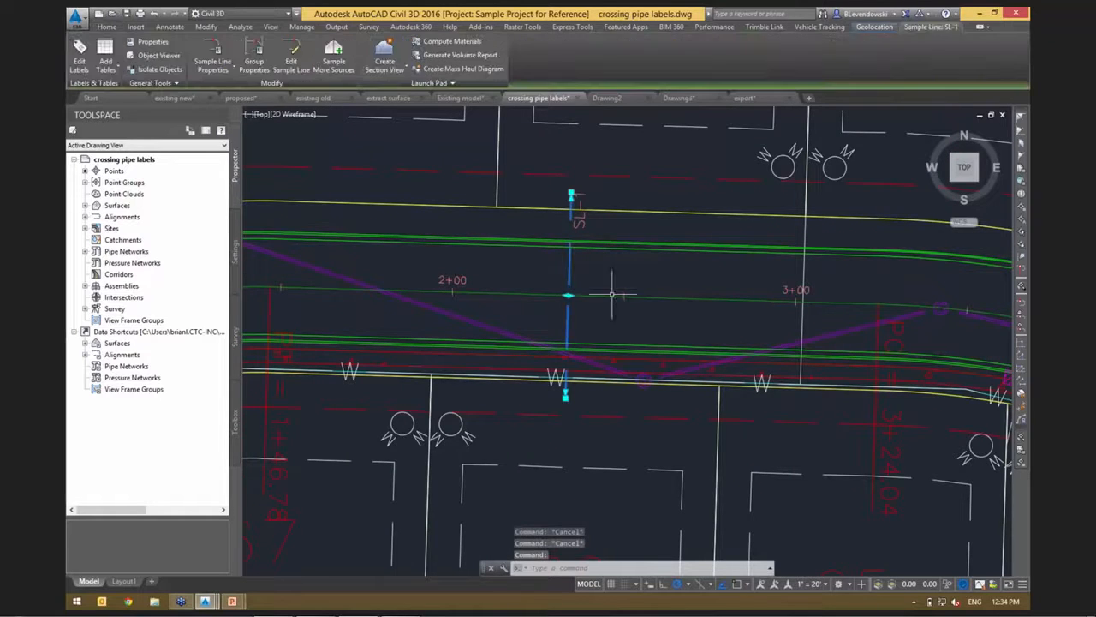
scroll(574, 337, up, 2)
middle_drag(638, 233, 580, 272)
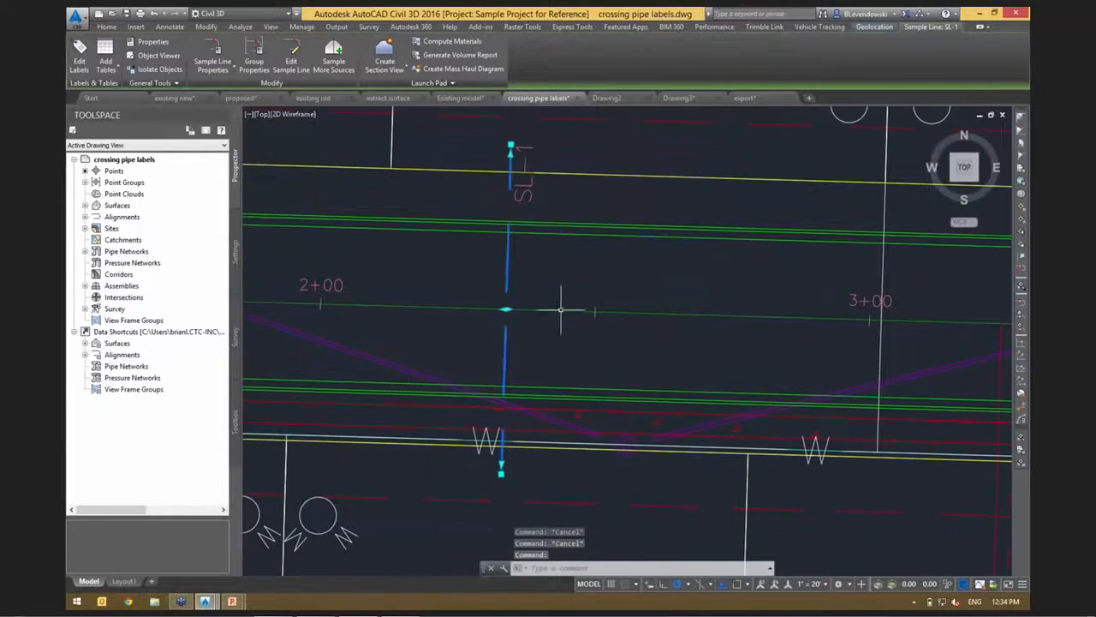
click(388, 72)
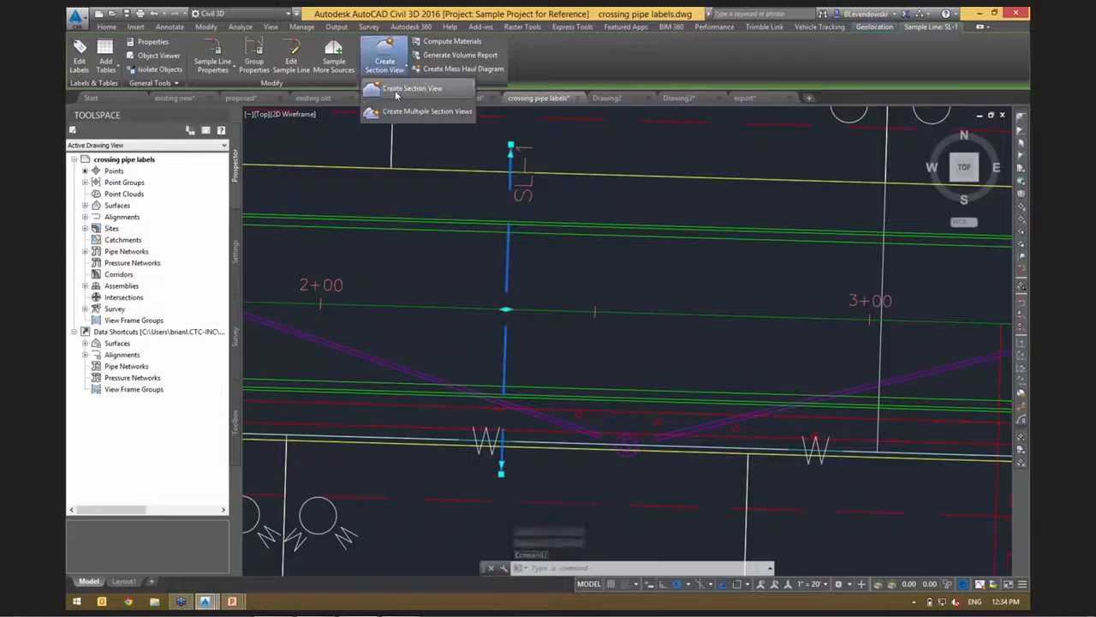
click(396, 91)
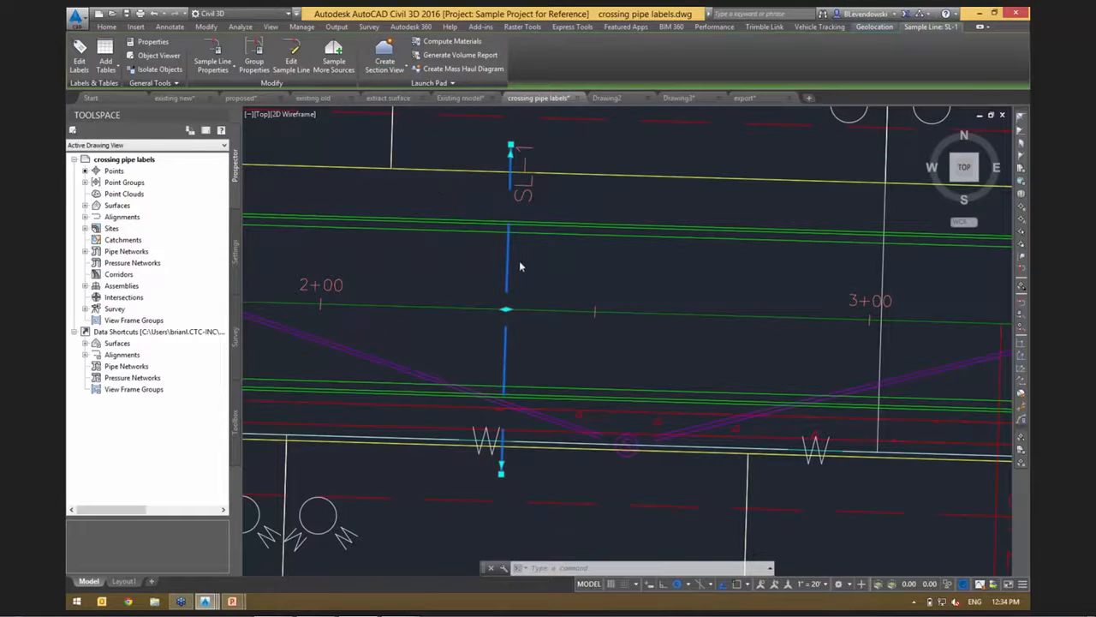
drag(340, 13, 572, 106)
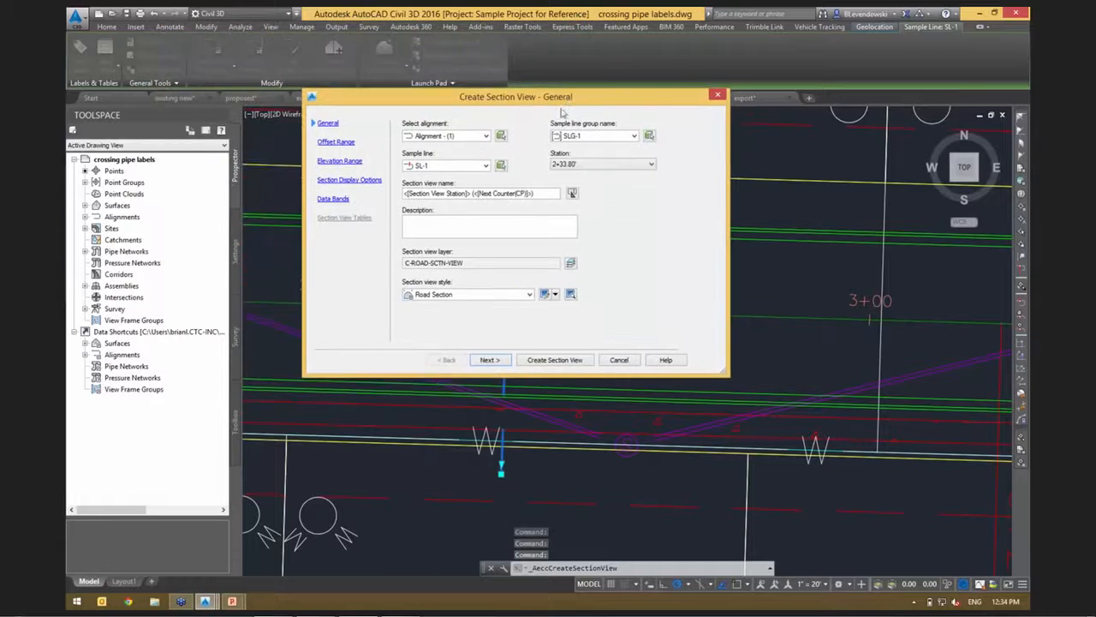
Create the section view with the eg and SAN sections and the Offsets Only band set, placing it just above the profile view.
click(485, 373)
click(485, 373)
click(485, 373)
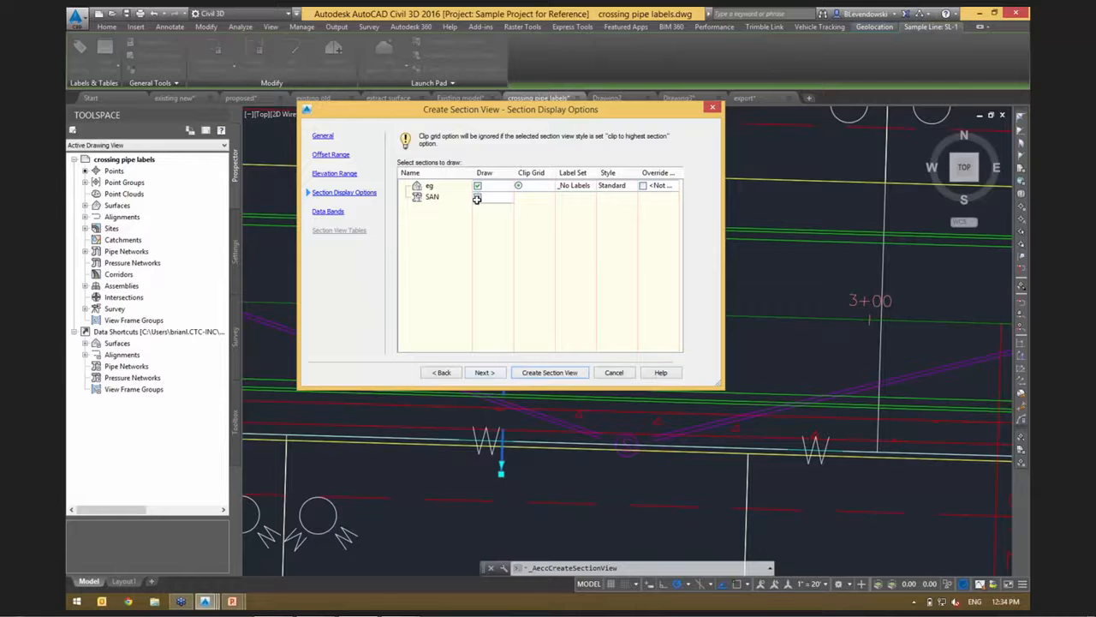
click(488, 374)
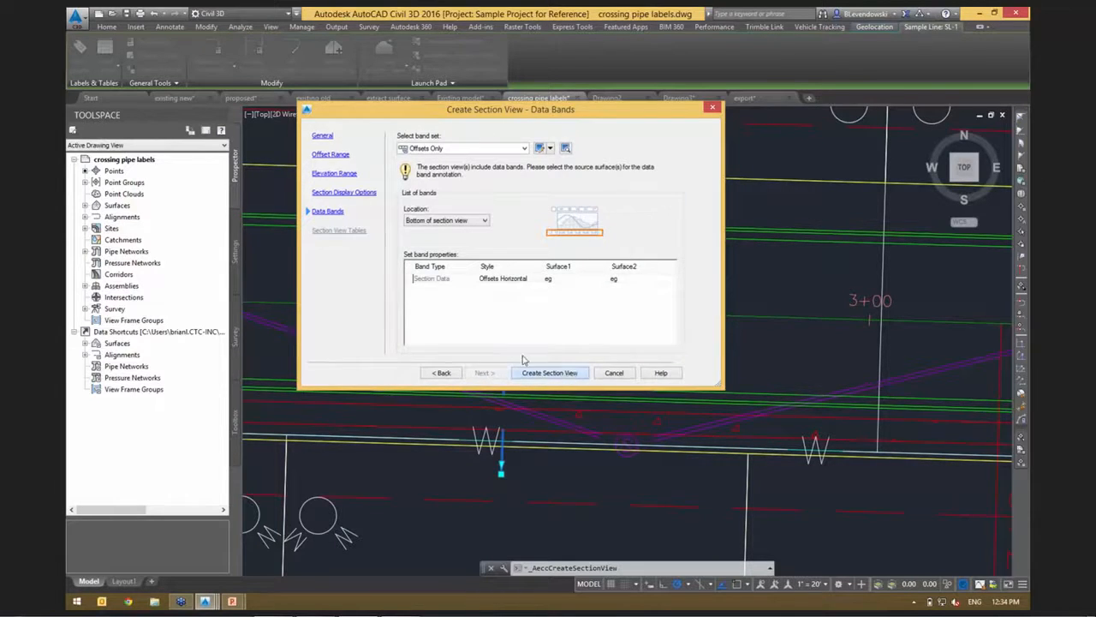
click(549, 372)
scroll(635, 298, down, 8)
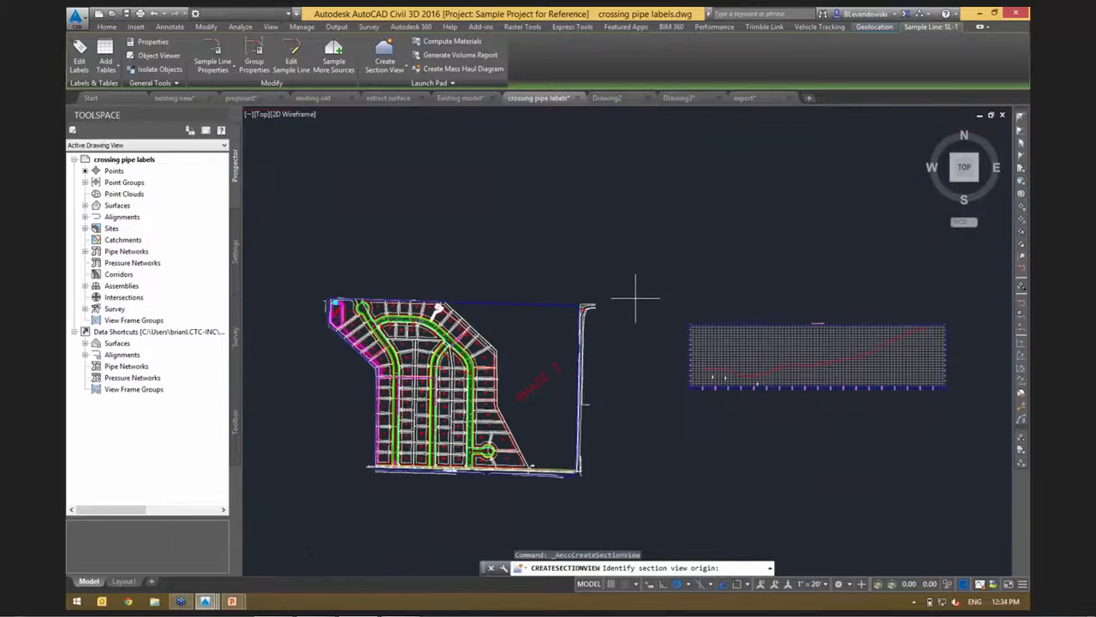
click(704, 291)
Set the annotation scale to 1" = 10' for the new section view.
scroll(716, 296, up, 8)
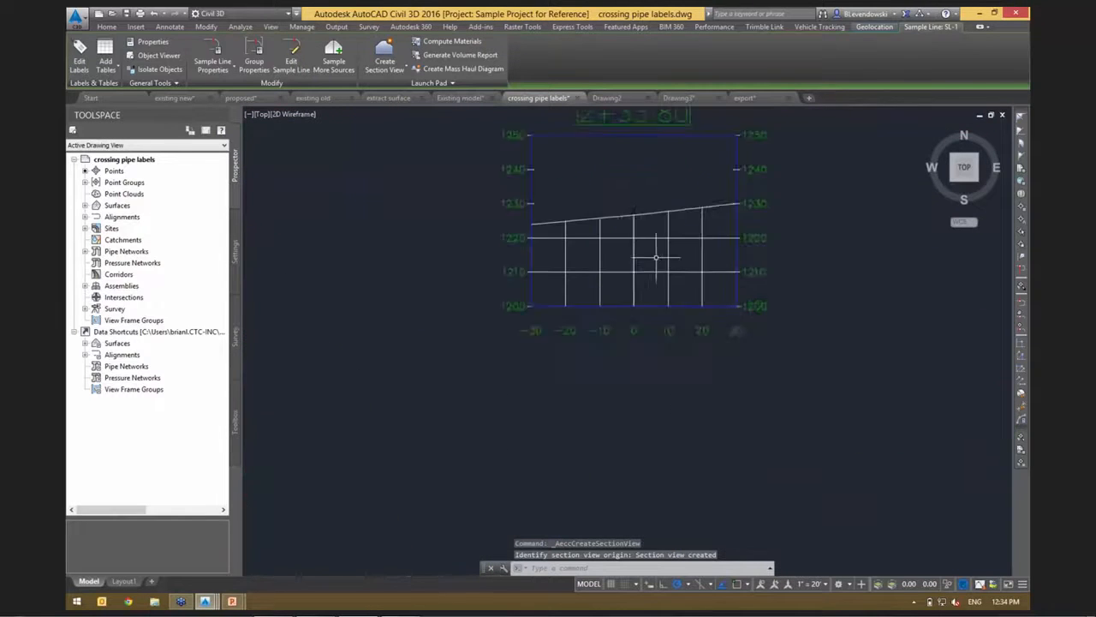
click(814, 583)
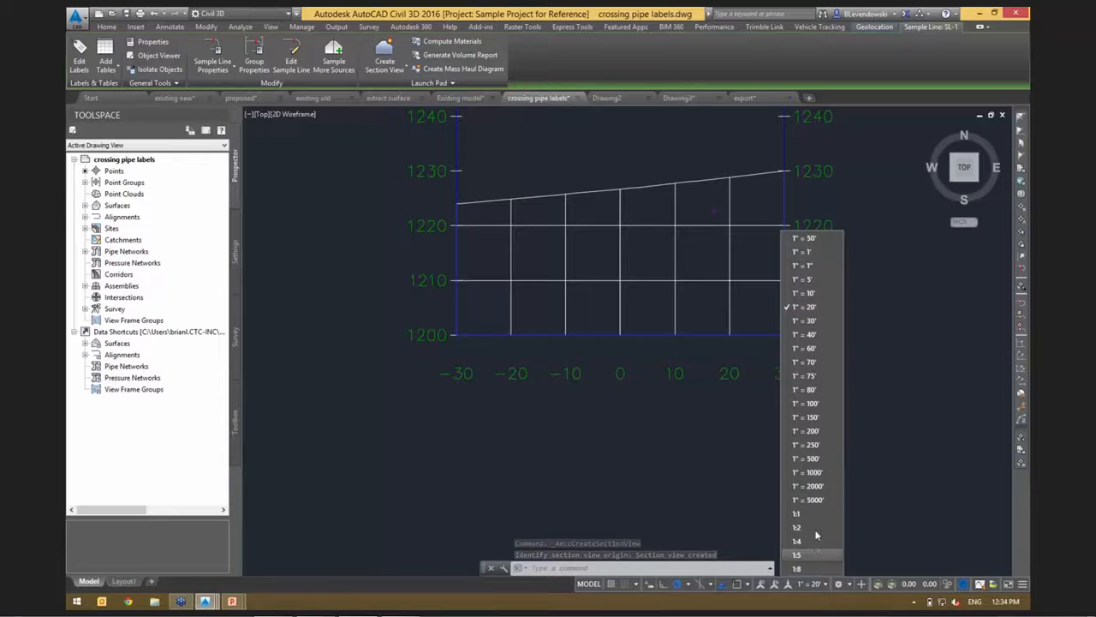
click(806, 293)
Start adding pipe network labels for the crossing sewer pipe in the new section view.
scroll(725, 185, up, 8)
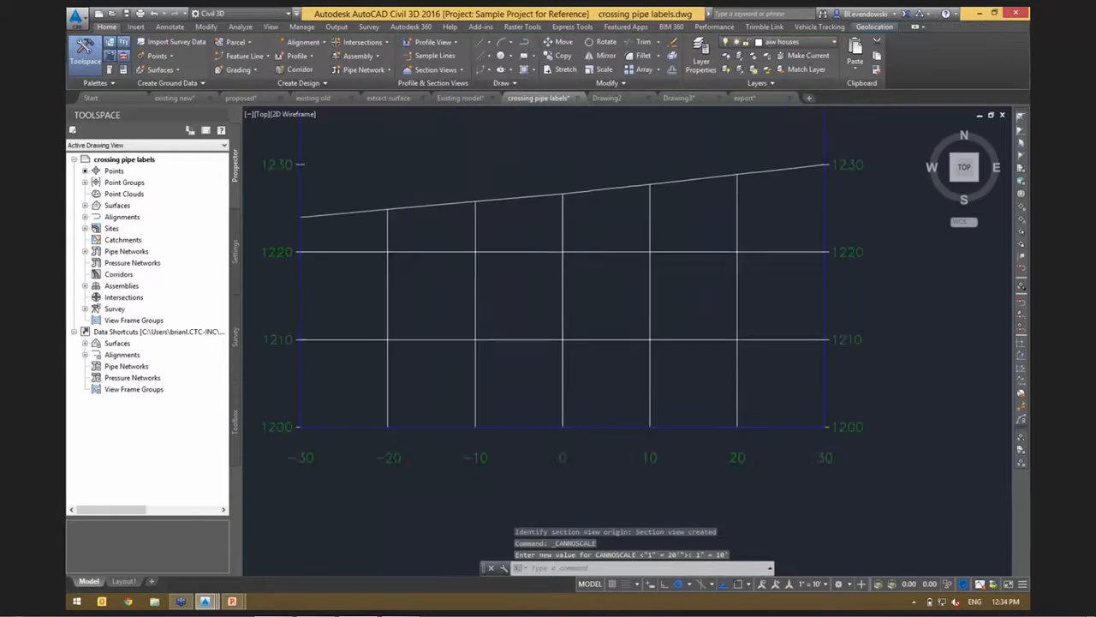
scroll(759, 293, down, 5)
middle_drag(785, 314, 828, 321)
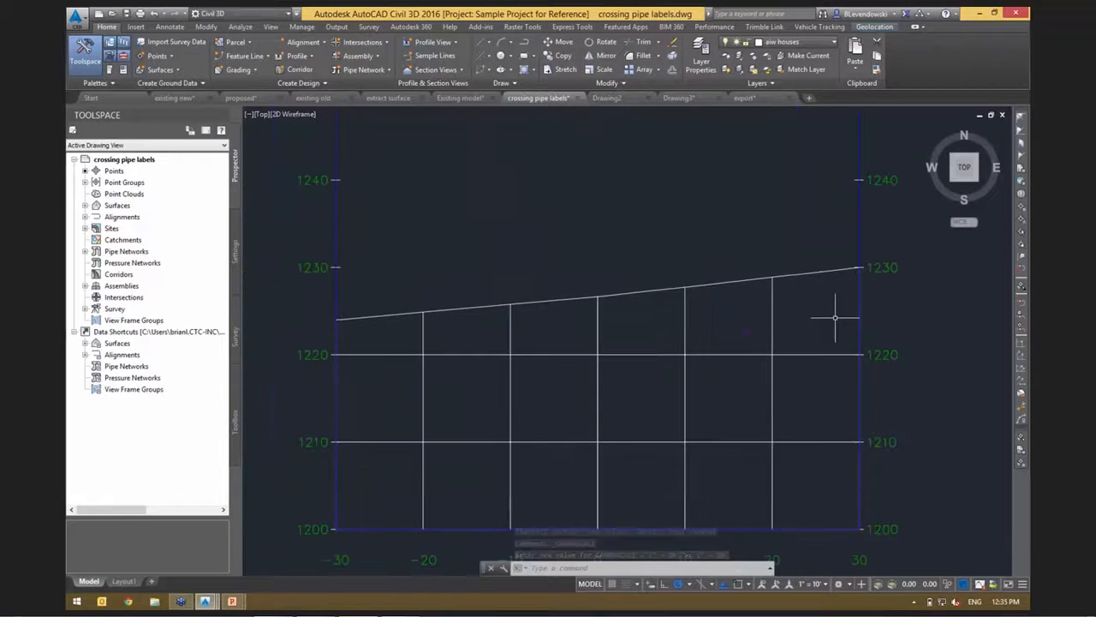
scroll(797, 338, up, 2)
scroll(784, 370, down, 2)
middle_drag(782, 370, 722, 347)
click(170, 28)
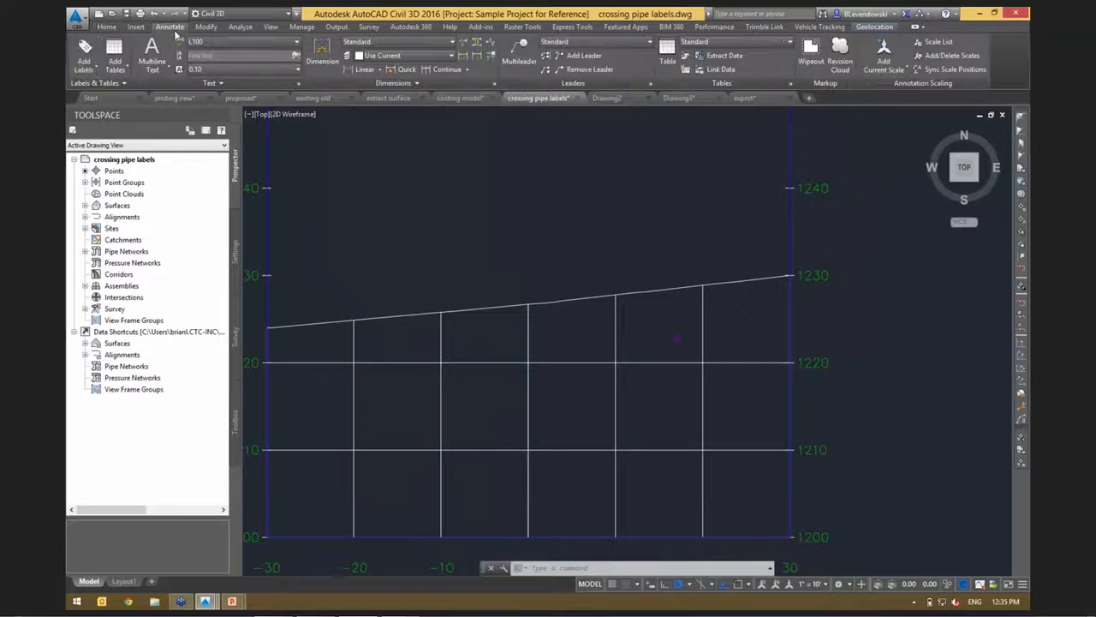
click(83, 60)
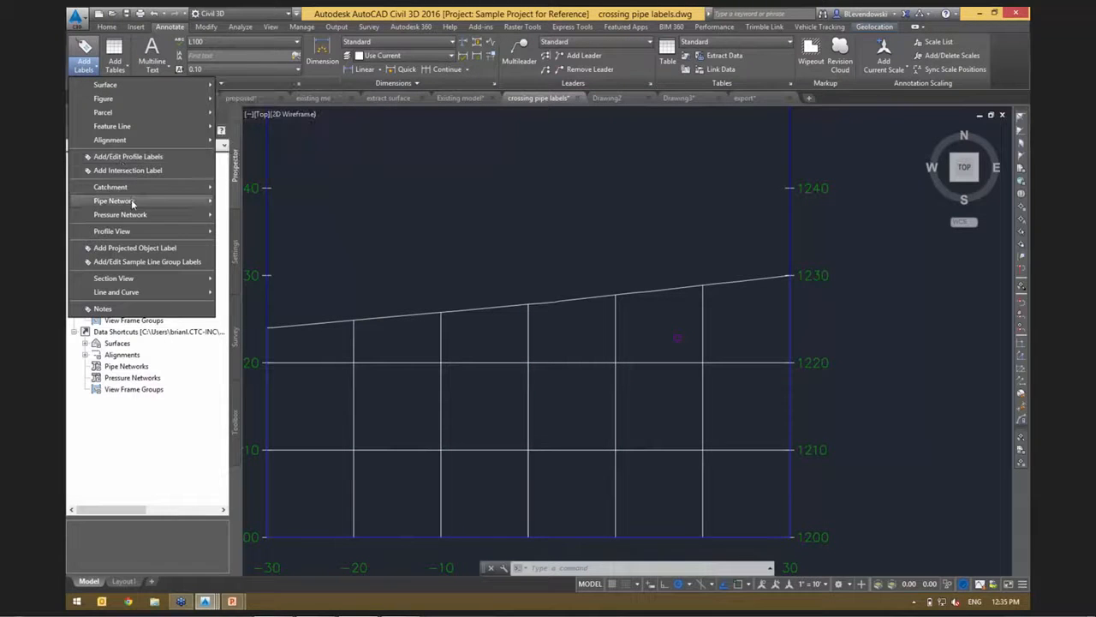
mouse_move(137, 202)
click(274, 202)
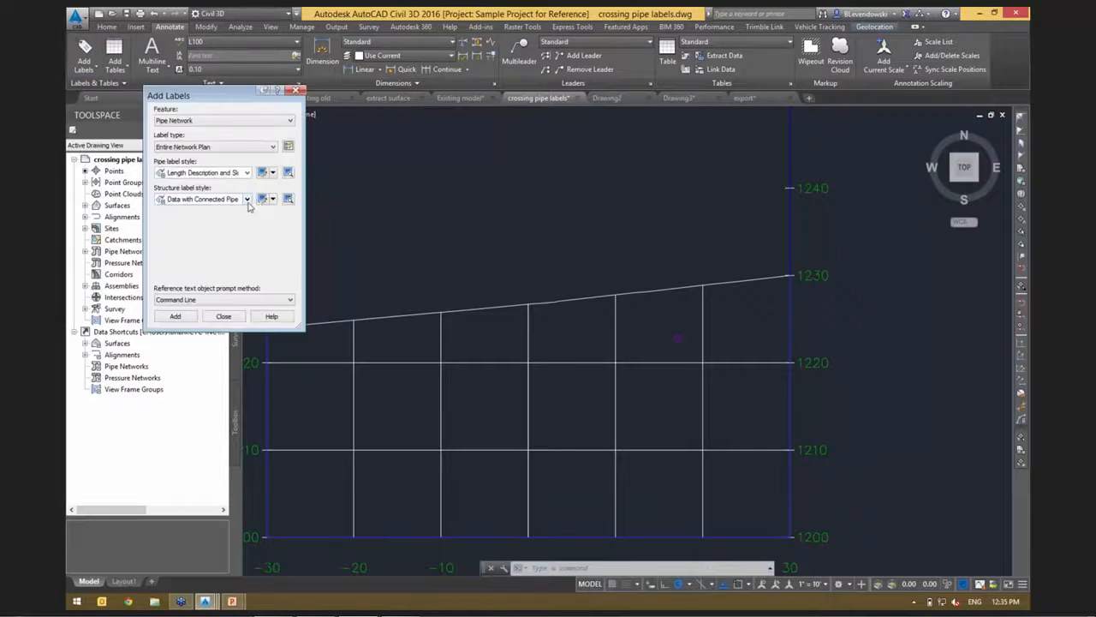
Label the selected crossing pipe in the section view with the Add Network Part Label command.
drag(259, 103, 370, 126)
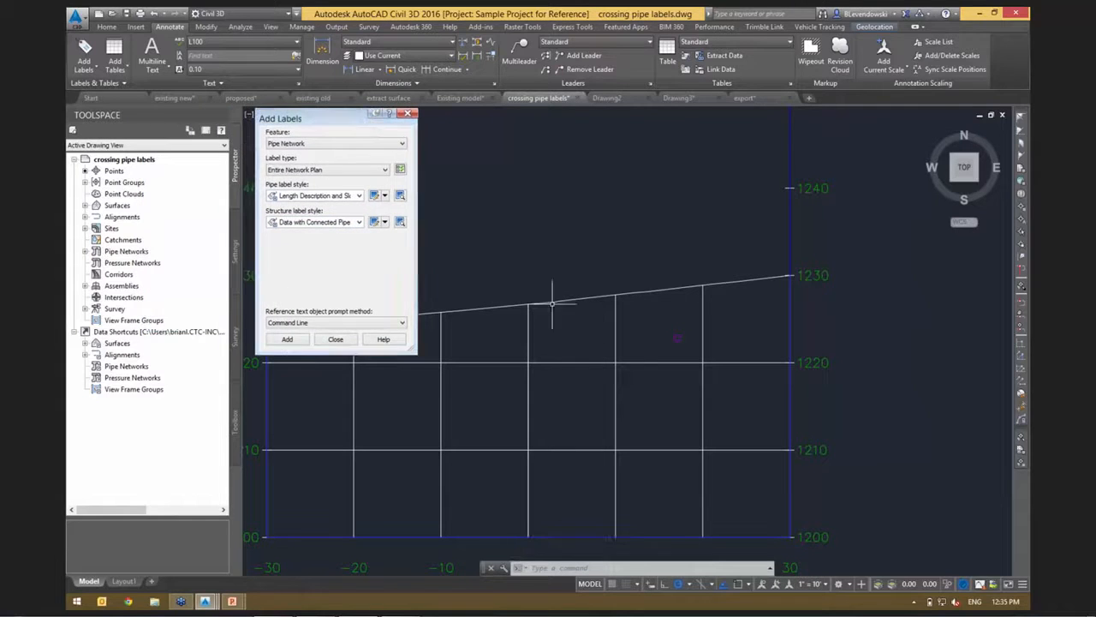
click(678, 337)
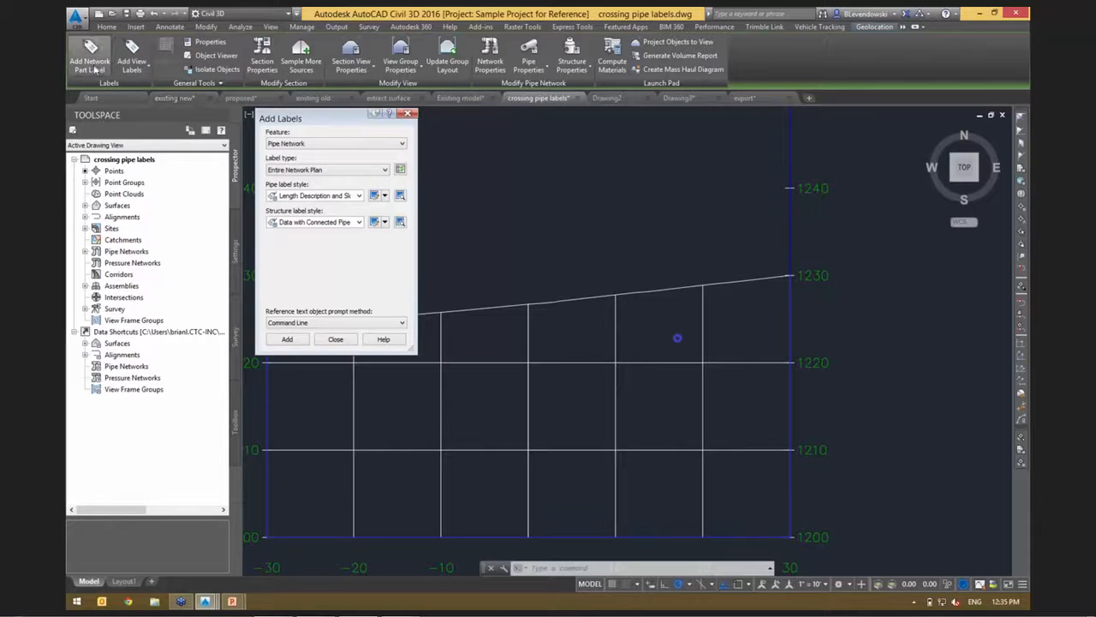
drag(316, 119, 316, 125)
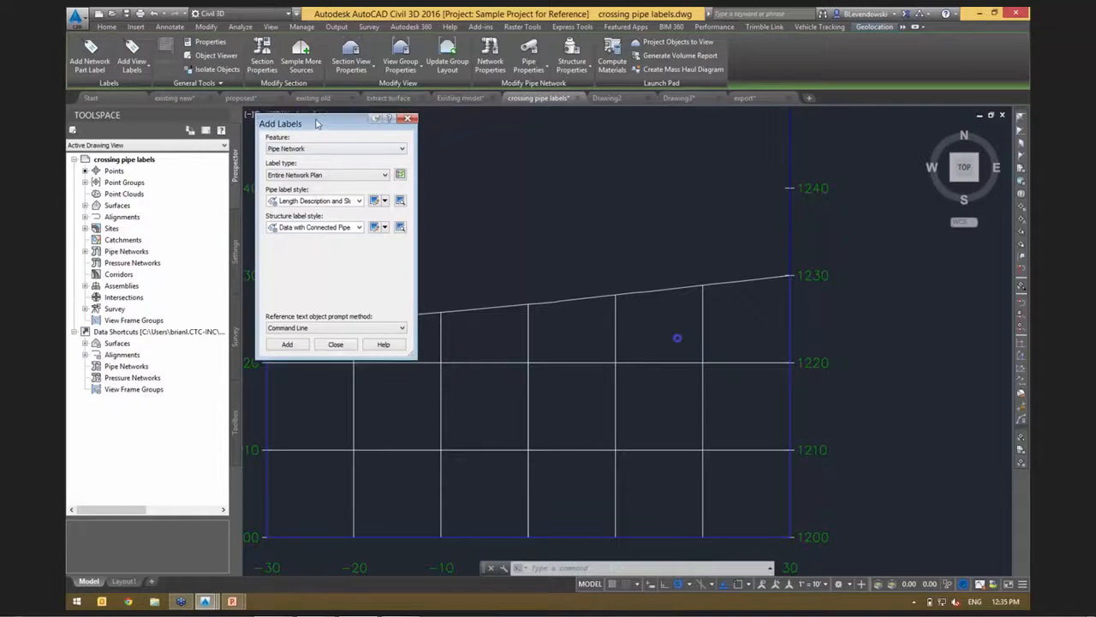
click(89, 58)
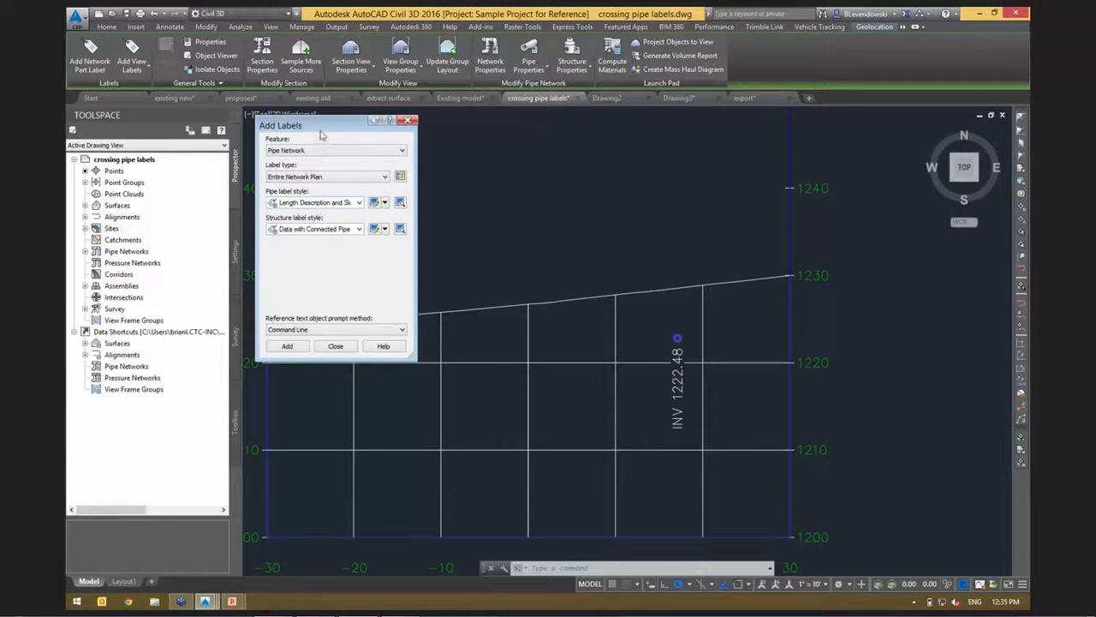
Set the pipe network label type to Single Part Section.
mouse_move(321, 135)
mouse_down()
mouse_move(336, 132)
mouse_move(326, 127)
mouse_up()
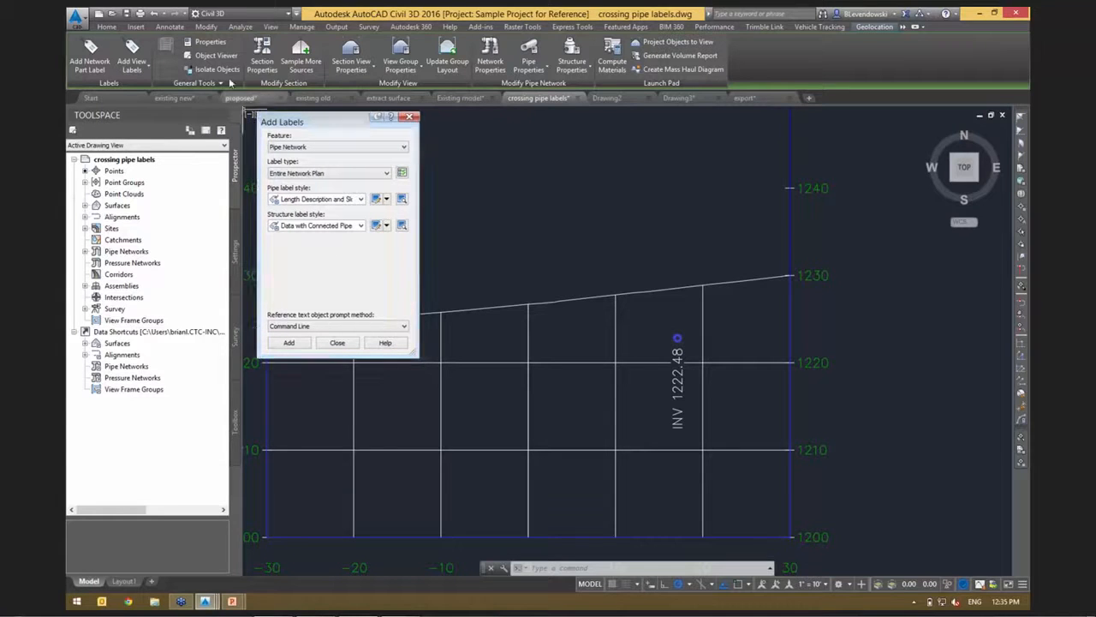
click(171, 27)
click(84, 61)
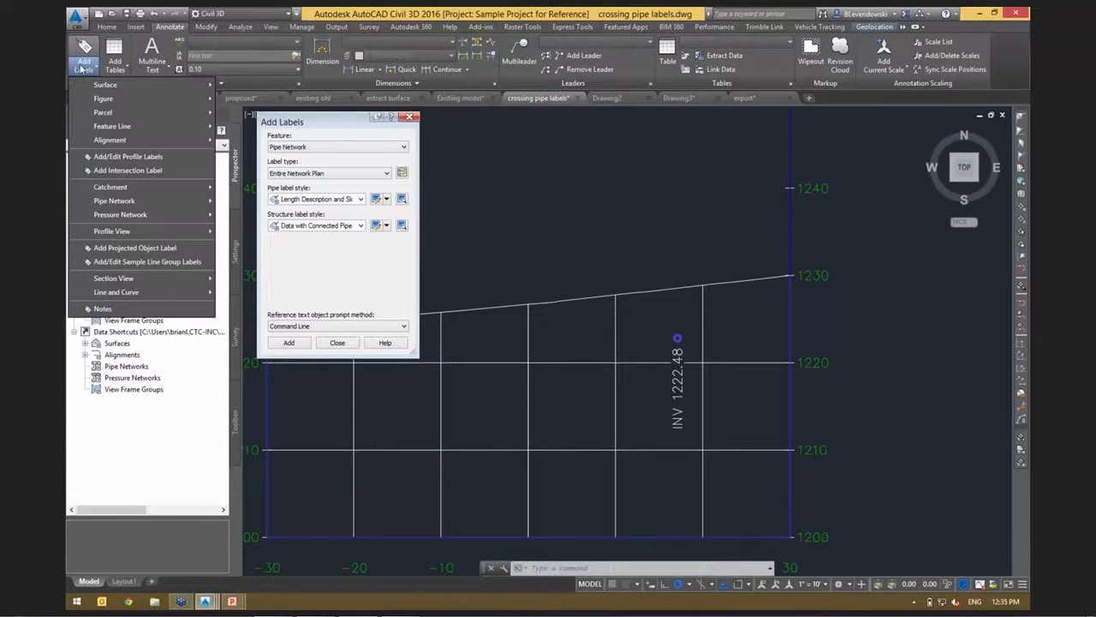
mouse_move(189, 204)
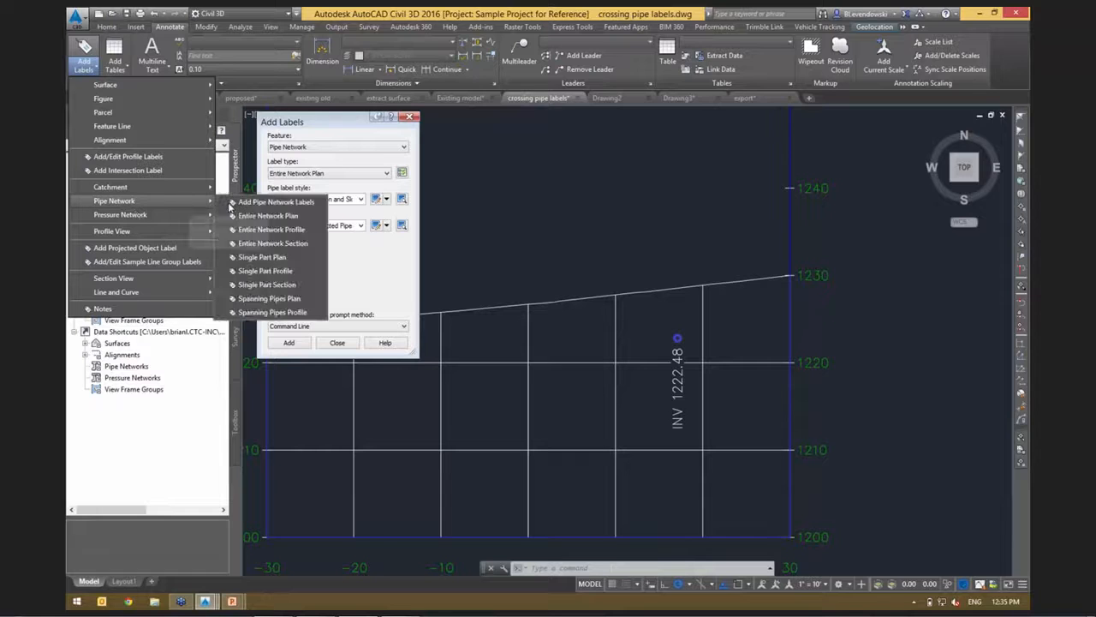
click(346, 147)
click(333, 174)
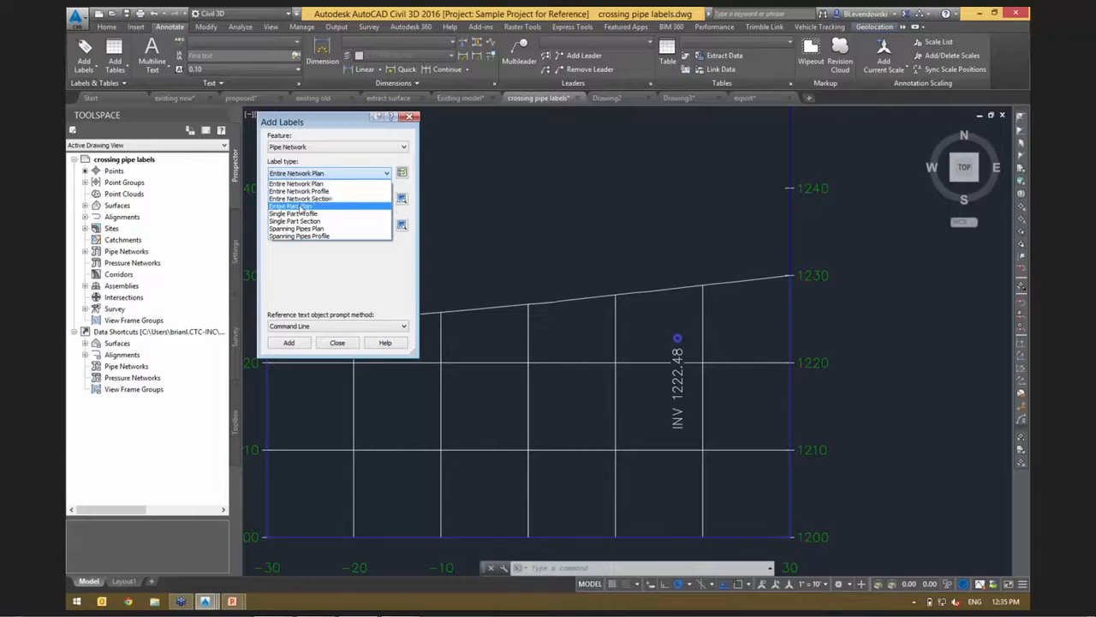
click(296, 222)
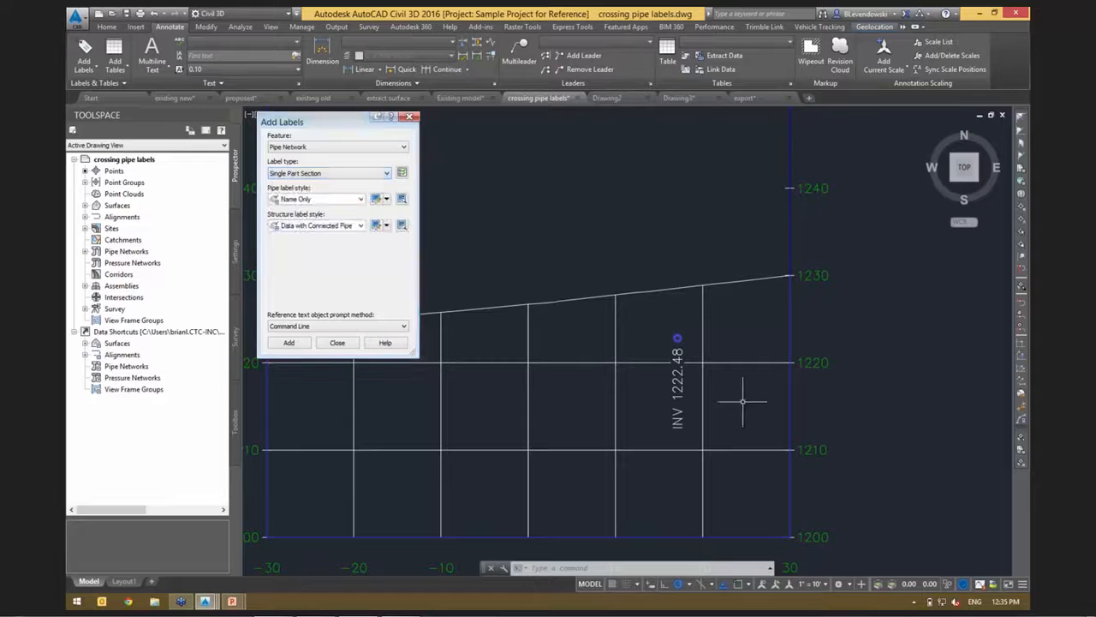
Erase the existing invert label below the crossing pipe in the section view.
key(Escape)
click(677, 395)
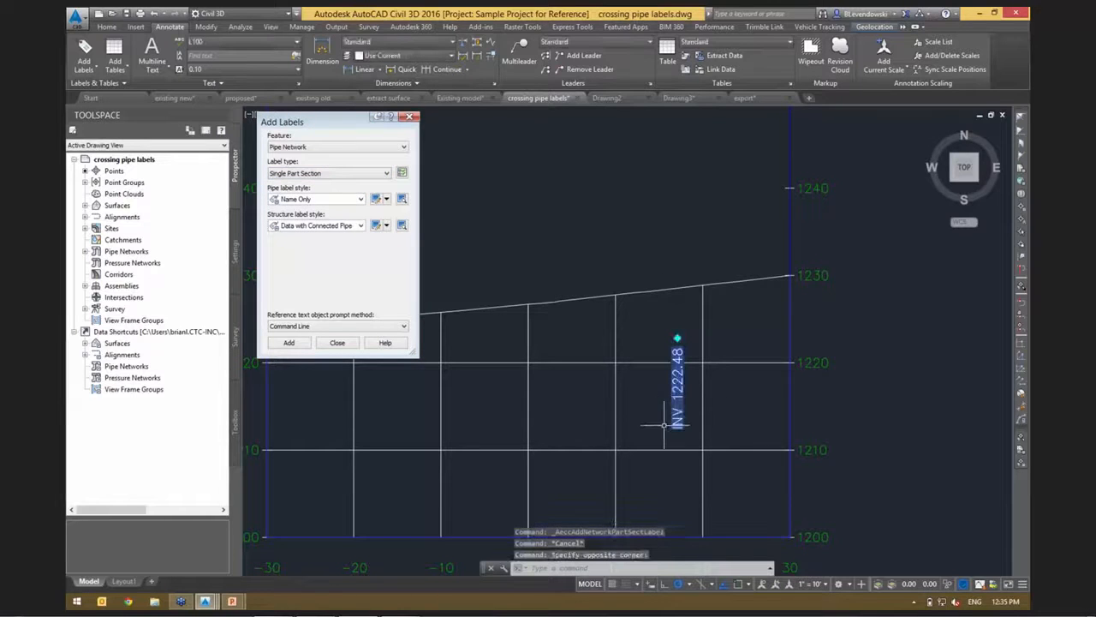
text(e)
key(Return)
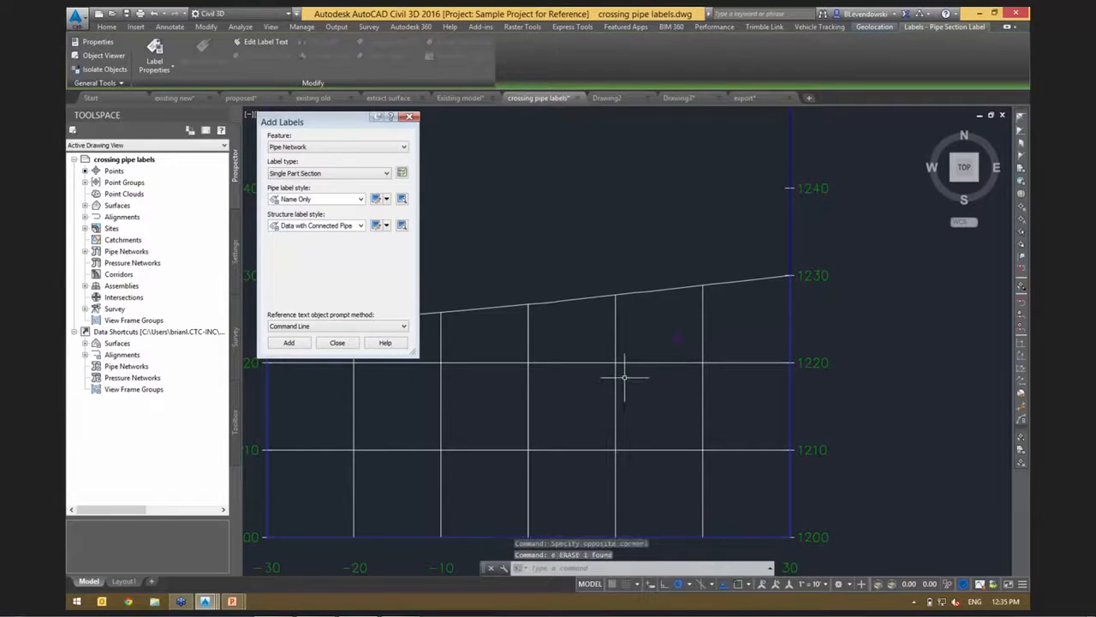
Add a Single Part Section label to the crossing pipe in the section view and finish adding labels.
click(288, 343)
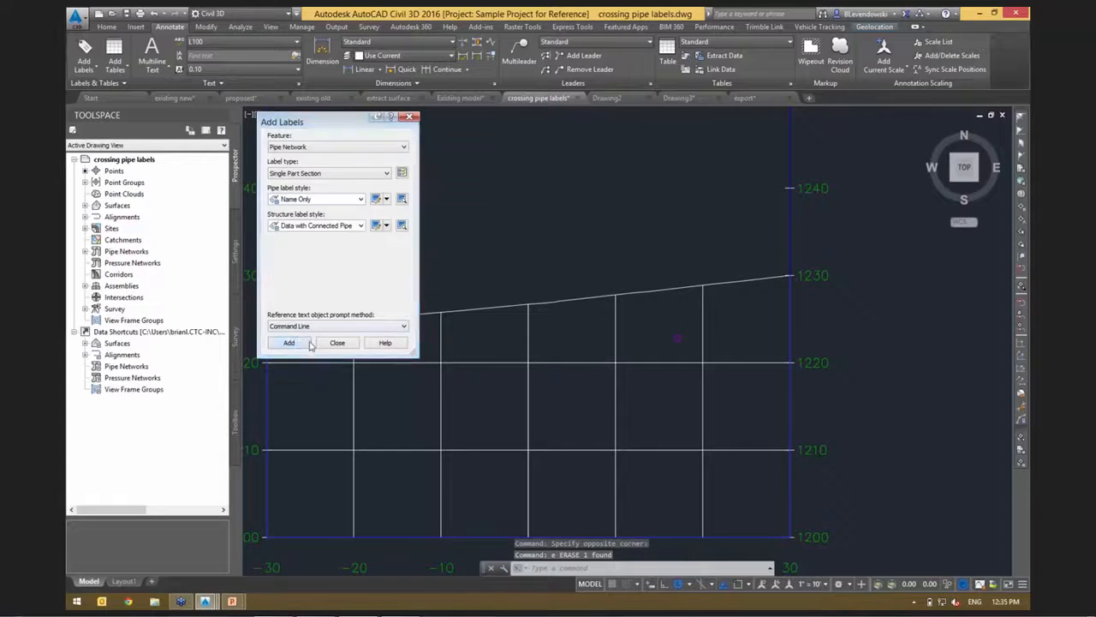
click(677, 338)
key(Escape)
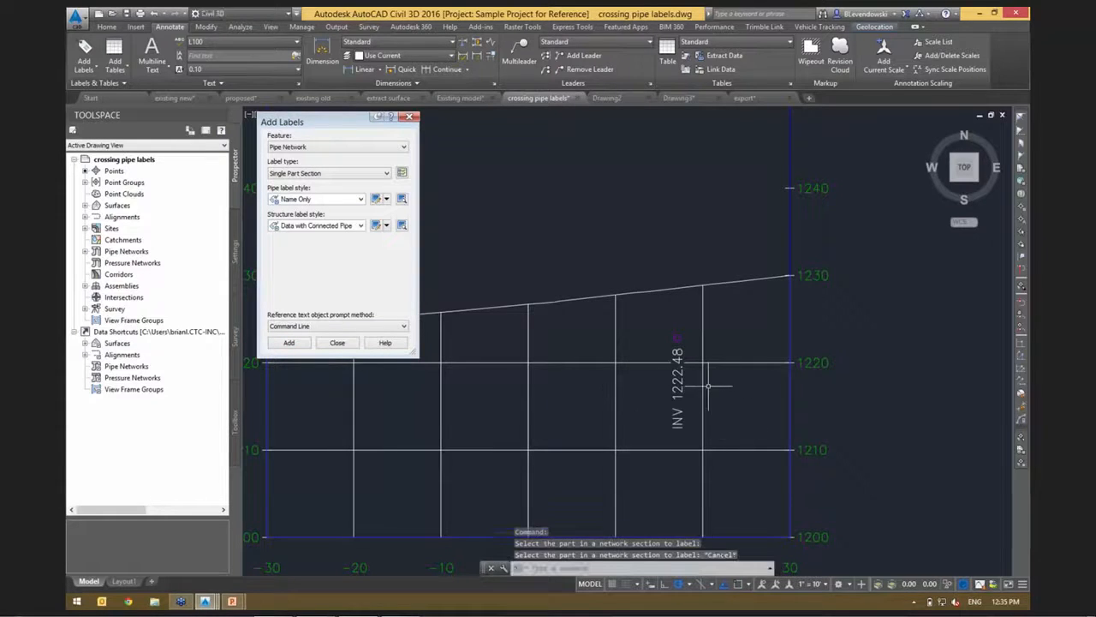
scroll(700, 383, up, 2)
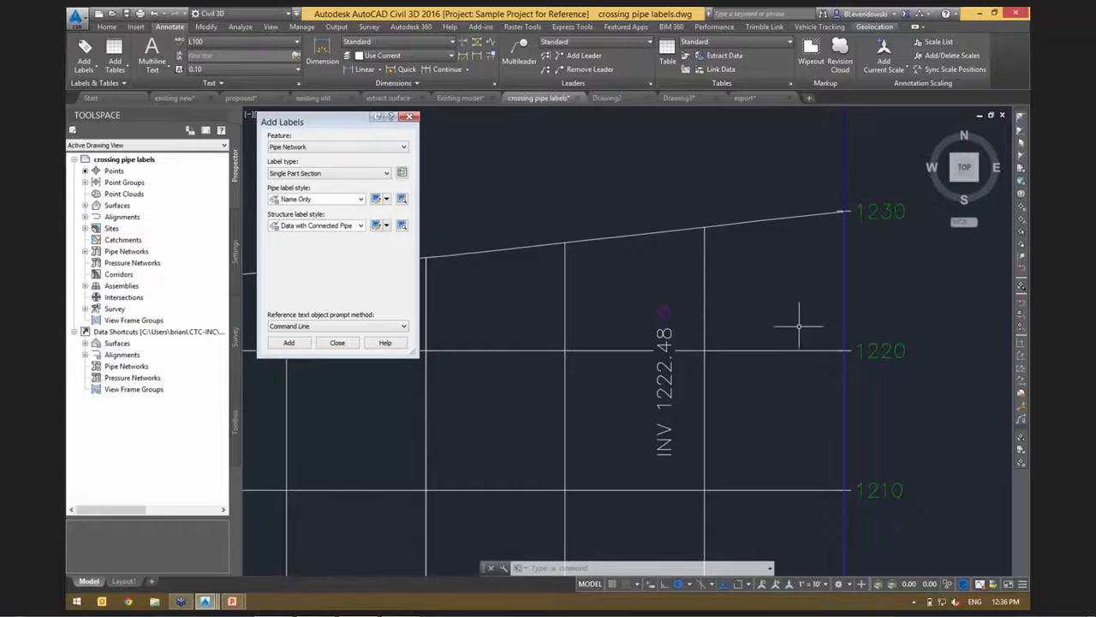
scroll(852, 340, down, 2)
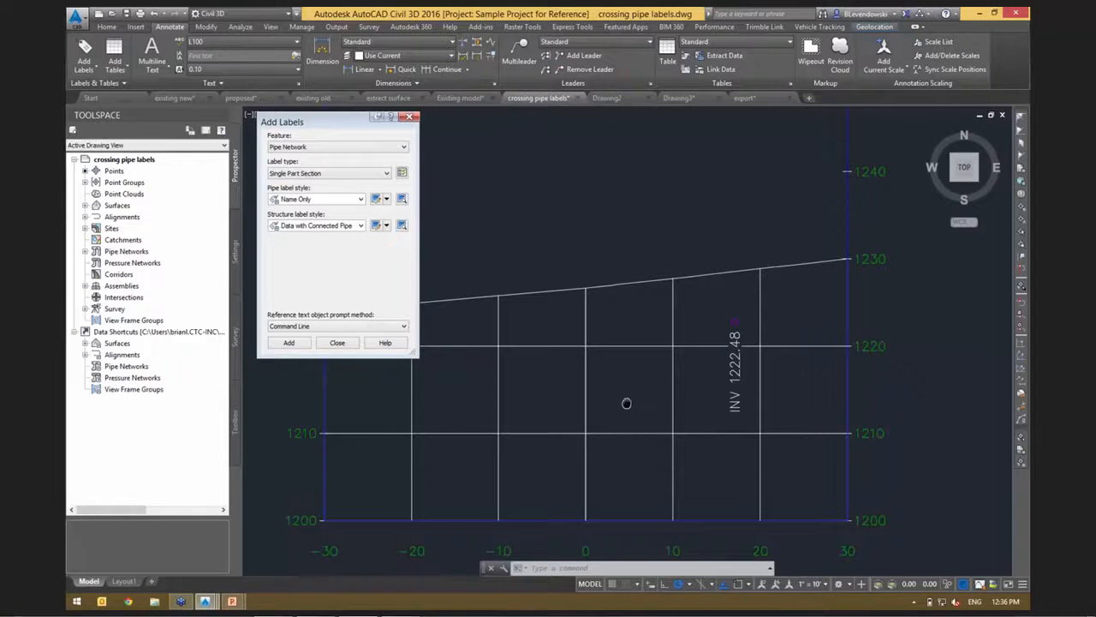
scroll(746, 325, up, 2)
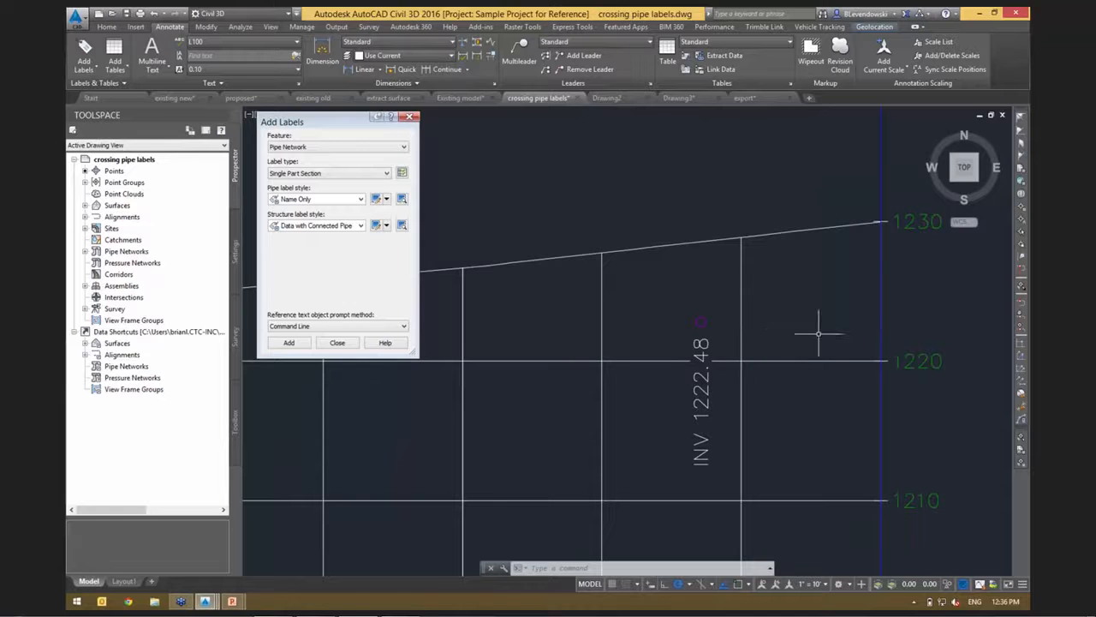
scroll(845, 330, down, 3)
click(337, 342)
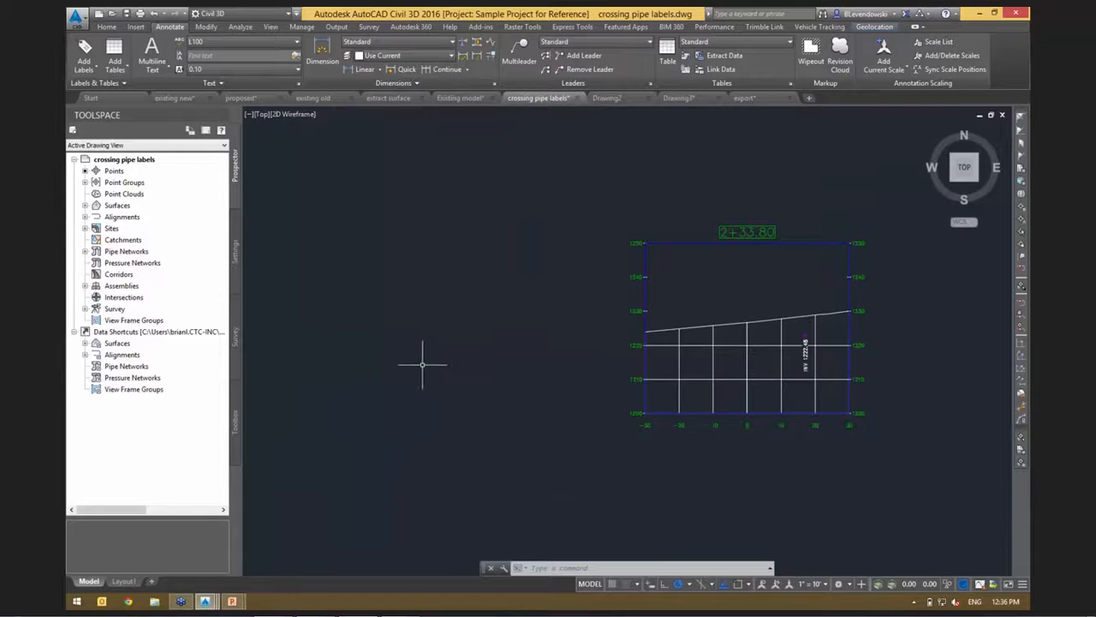
Set the section view direction to Right to left in the Road Section view style.
scroll(737, 428, up, 2)
middle_drag(733, 453, 605, 505)
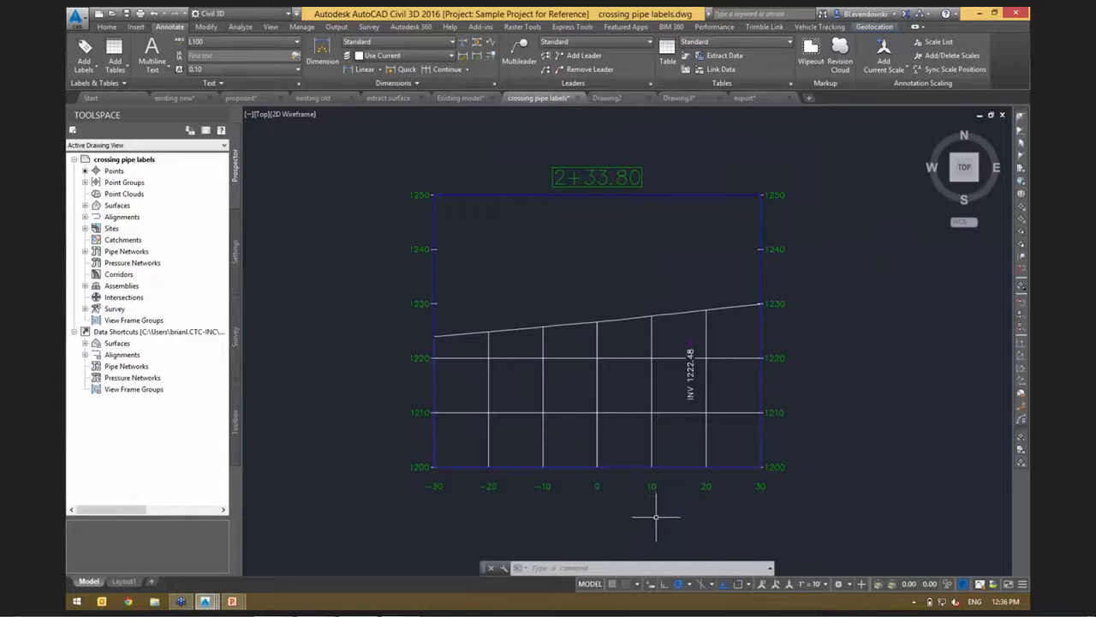
middle_drag(568, 496, 641, 458)
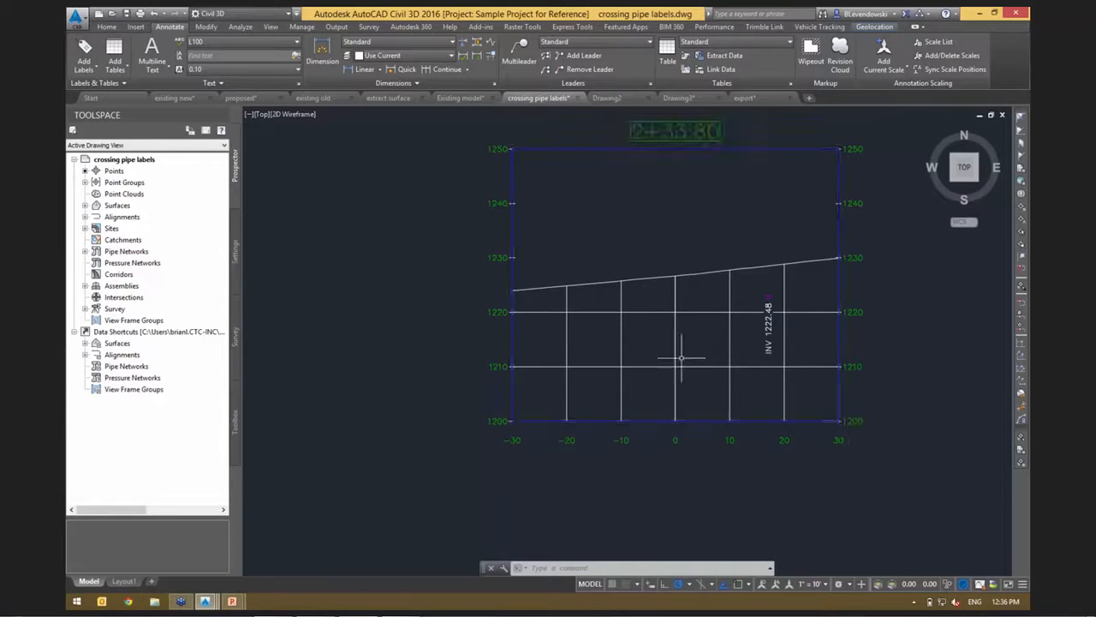
click(632, 368)
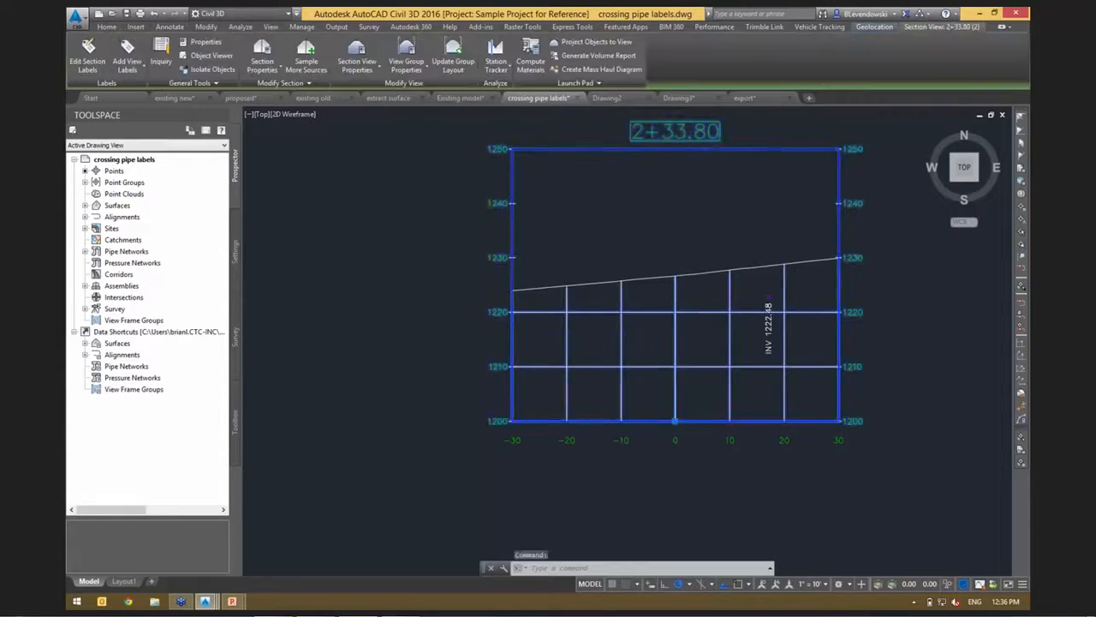
right_click(676, 317)
click(714, 433)
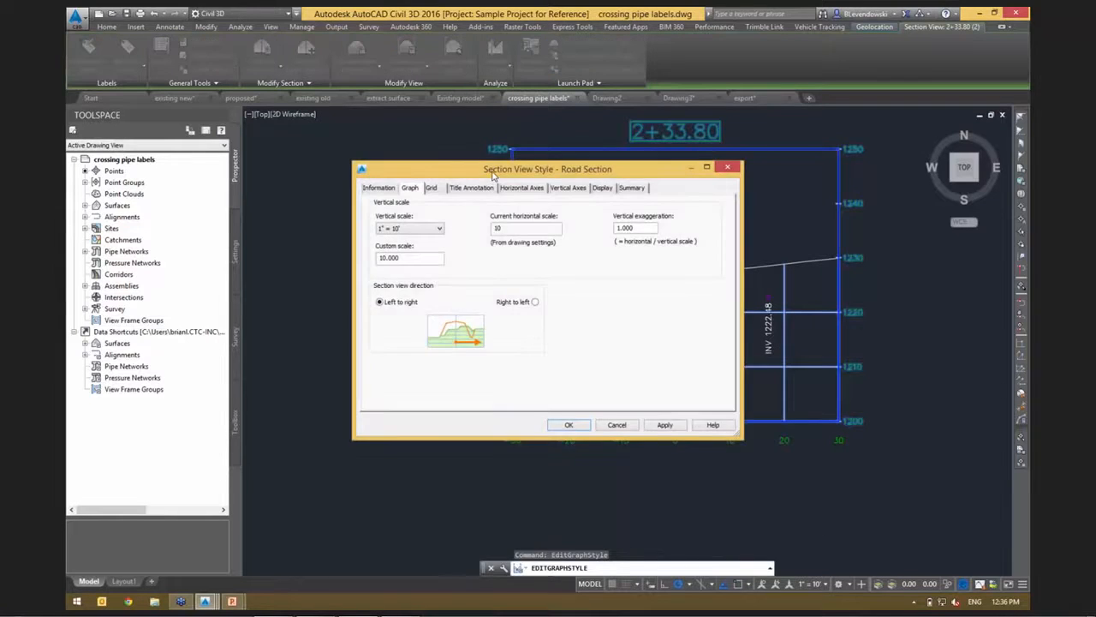
drag(475, 162, 254, 38)
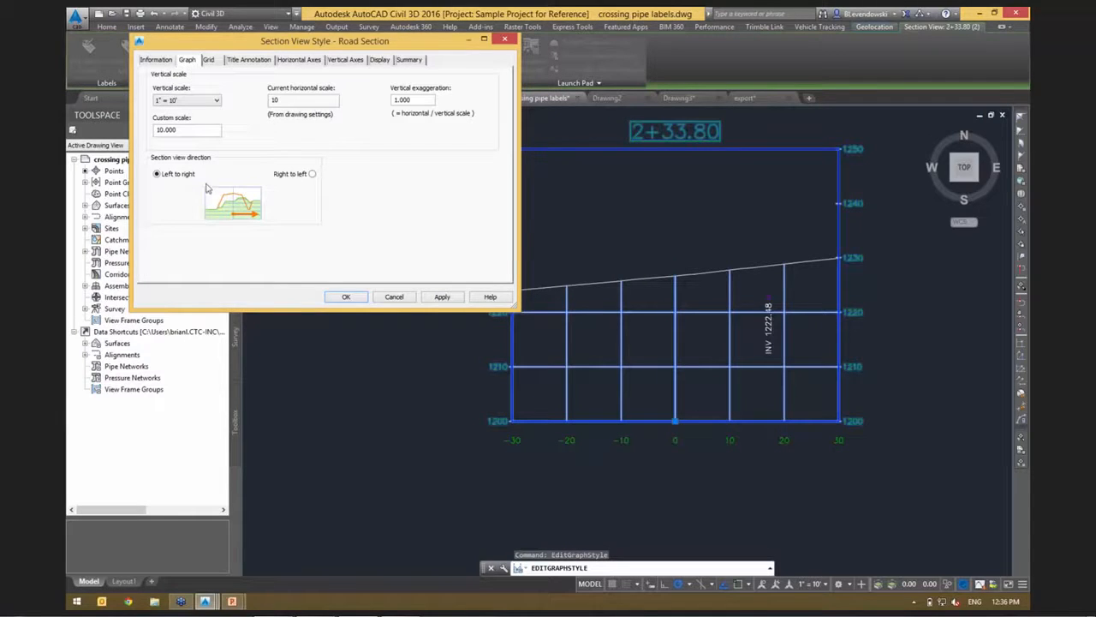
click(313, 175)
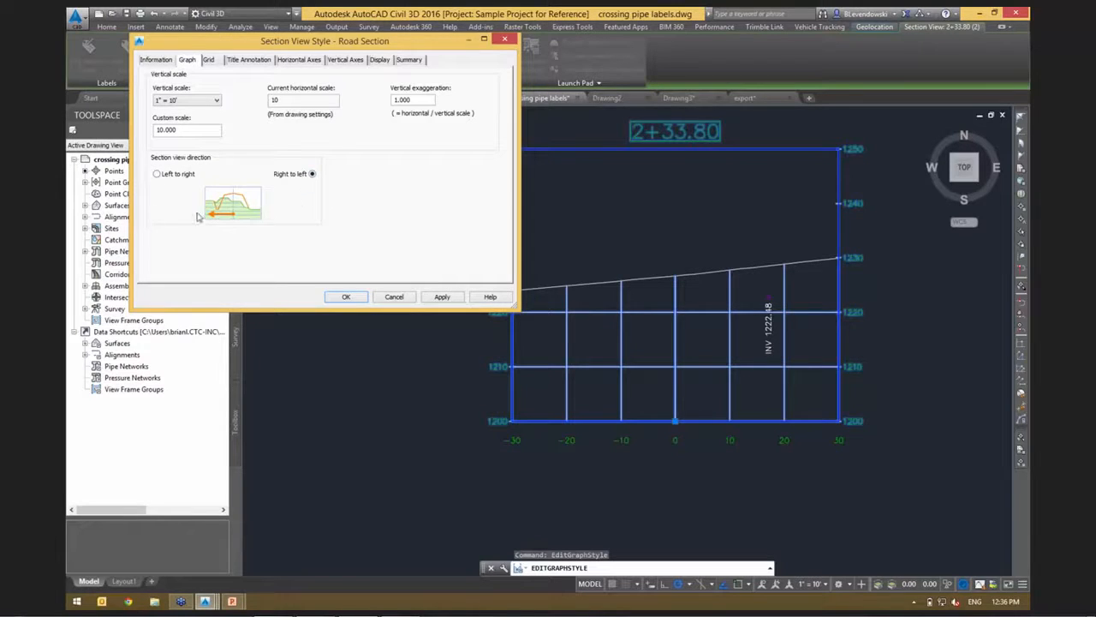
click(346, 296)
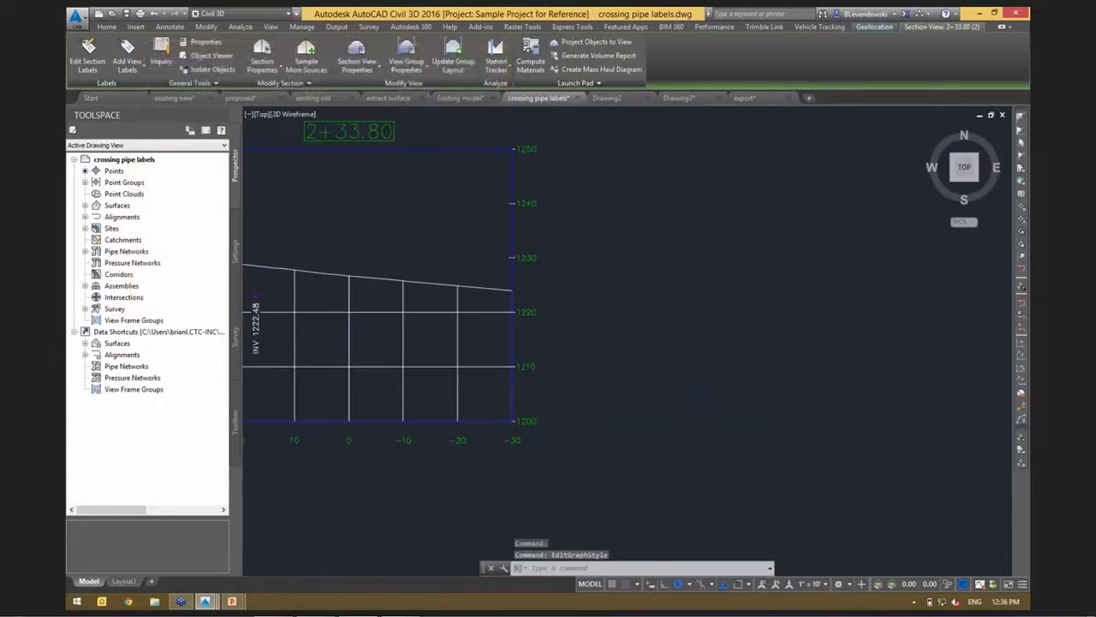
Examine the reversed section view and compare it with the sample line and crossing pipe in plan near lots 66 and 67.
scroll(611, 402, down, 3)
scroll(610, 402, up, 5)
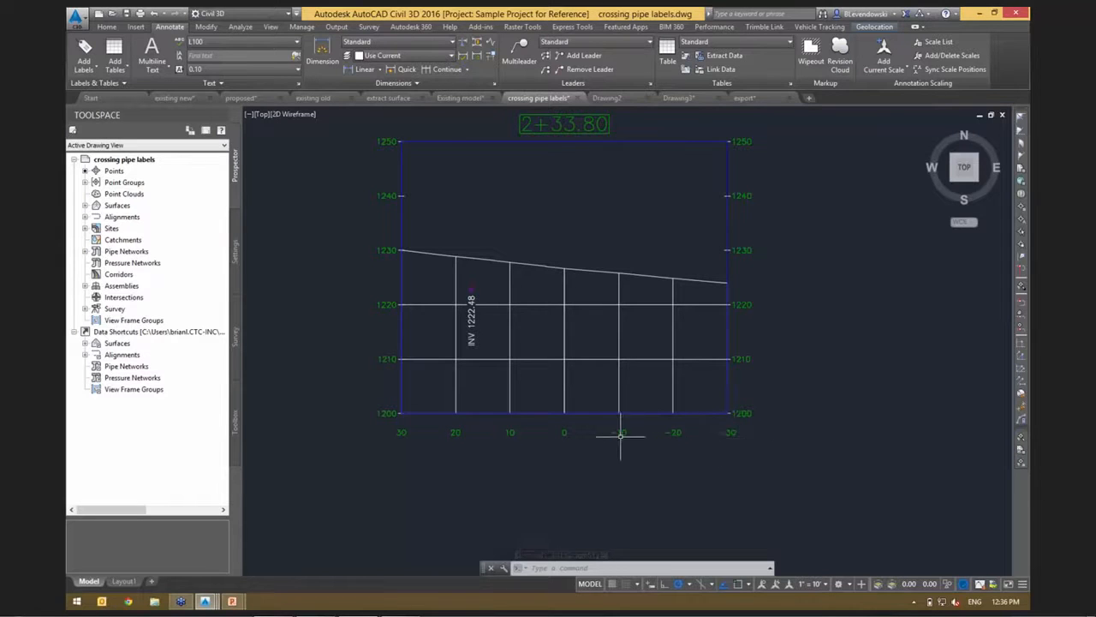
mouse_move(833, 271)
middle_down()
mouse_move(845, 306)
mouse_move(832, 350)
mouse_move(818, 351)
middle_up()
scroll(653, 298, down, 2)
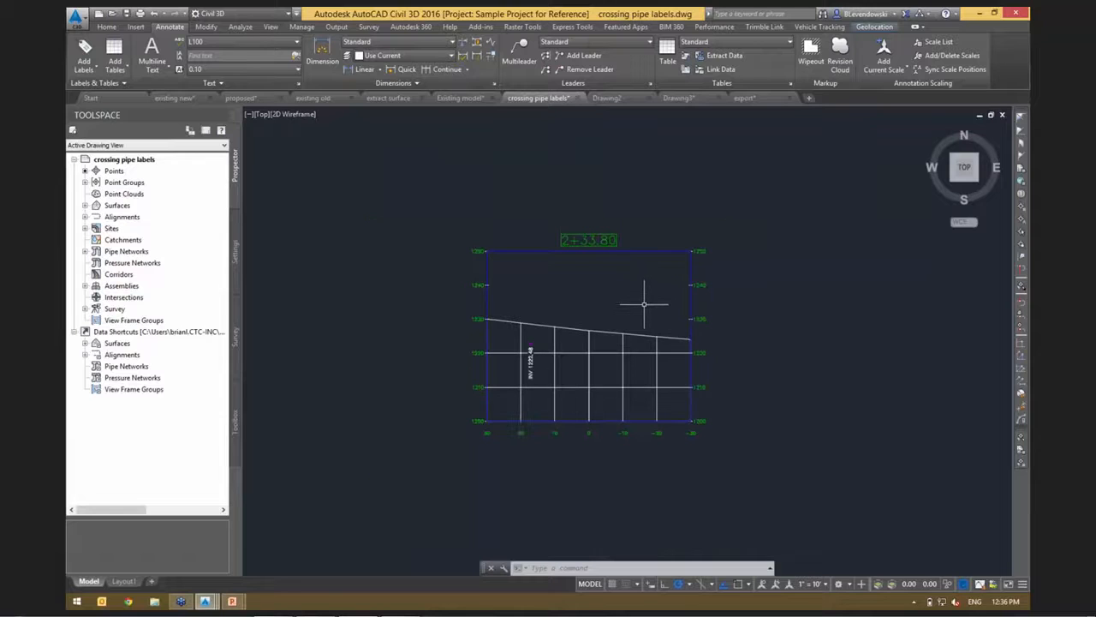
middle_drag(615, 319, 662, 243)
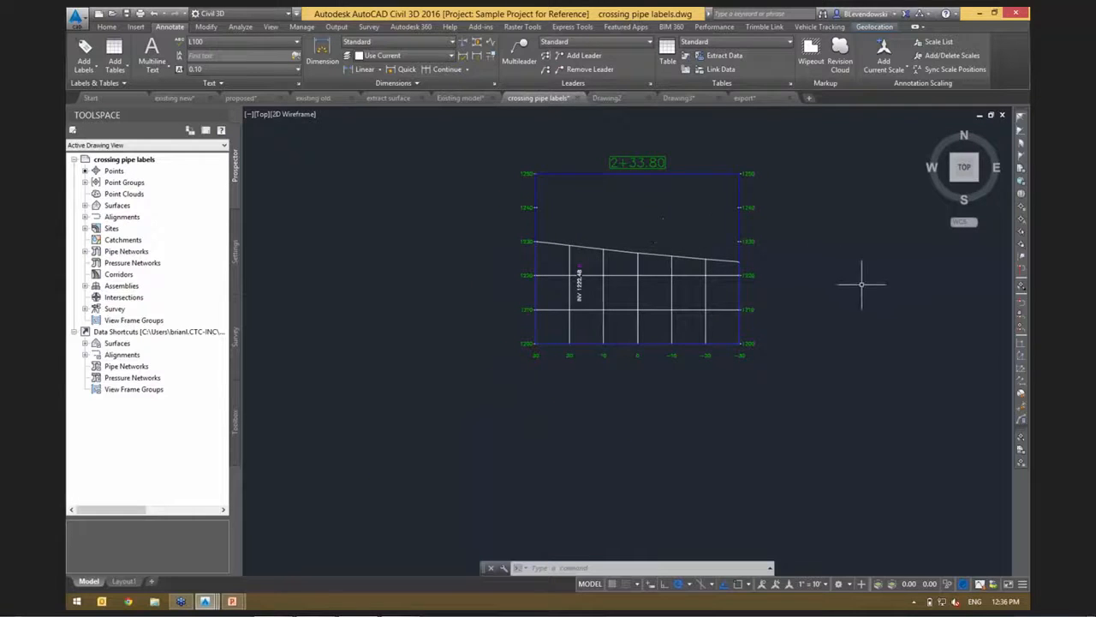
middle_drag(861, 286, 839, 351)
scroll(839, 351, down, 4)
scroll(835, 352, down, 7)
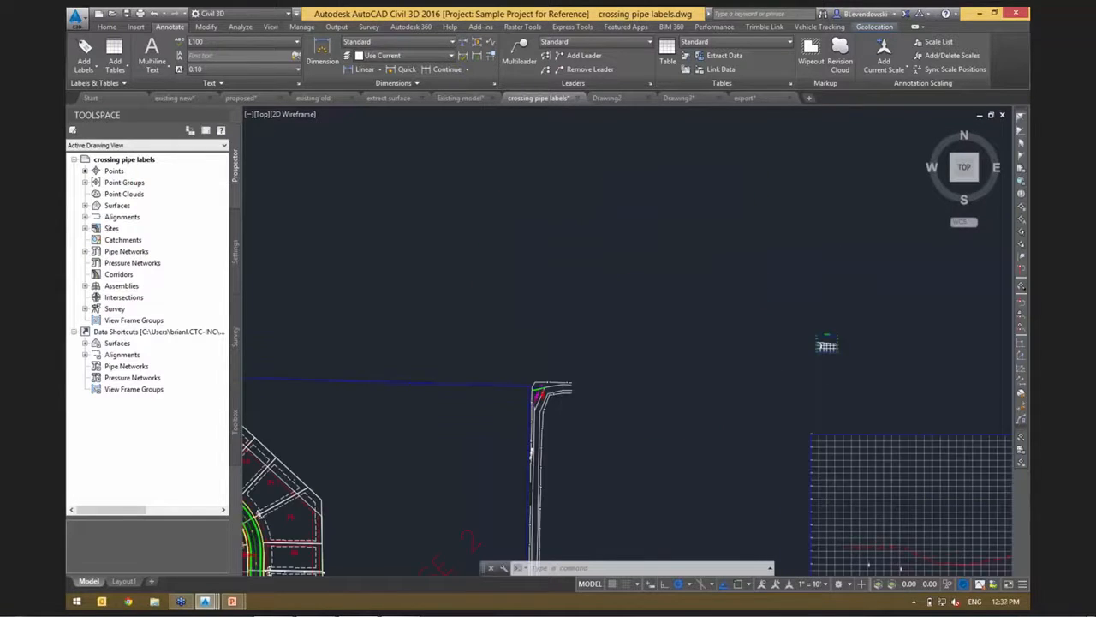
scroll(627, 379, up, 6)
scroll(685, 329, up, 8)
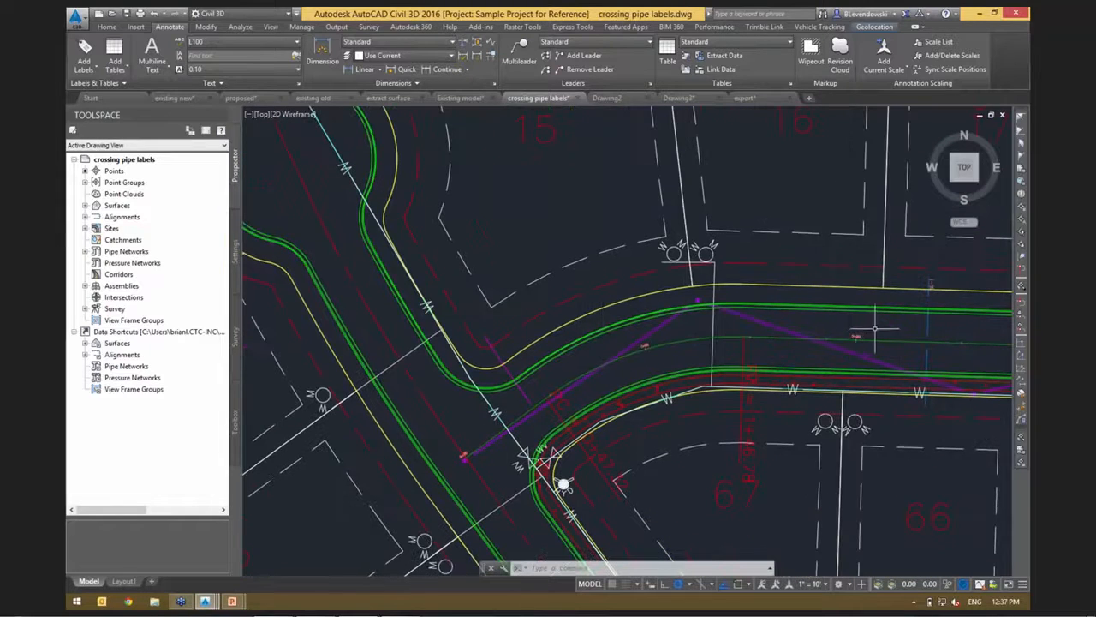
middle_drag(872, 325, 658, 301)
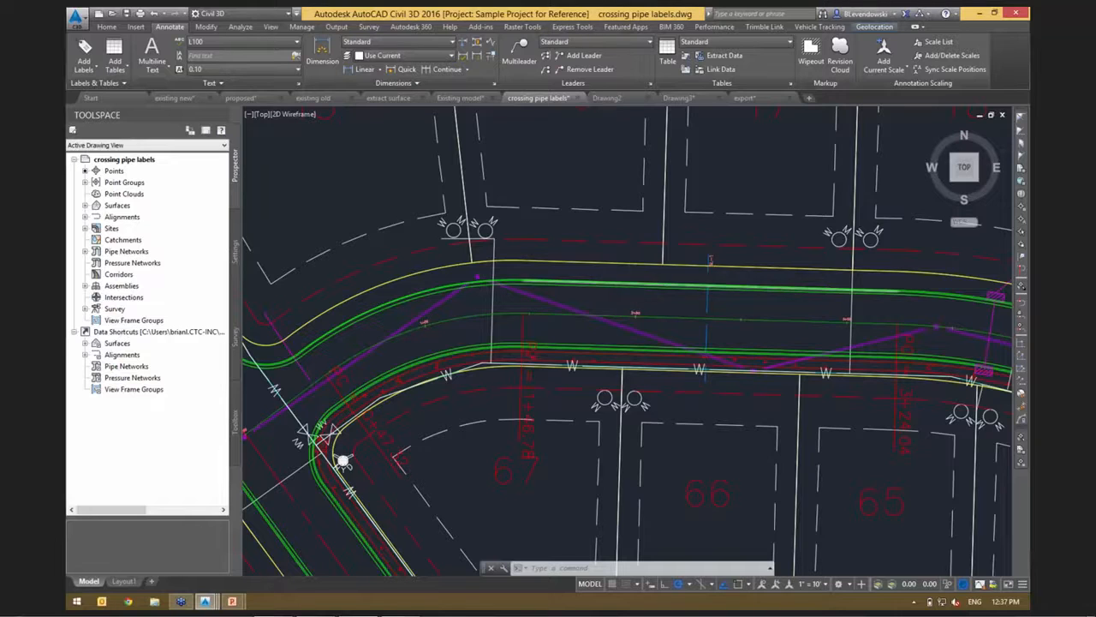
Switch to the running PowerPoint slide show and advance from the Demonstration slide to the AutoCAD Civil 3D 2016 Summary slide.
scroll(637, 283, down, 2)
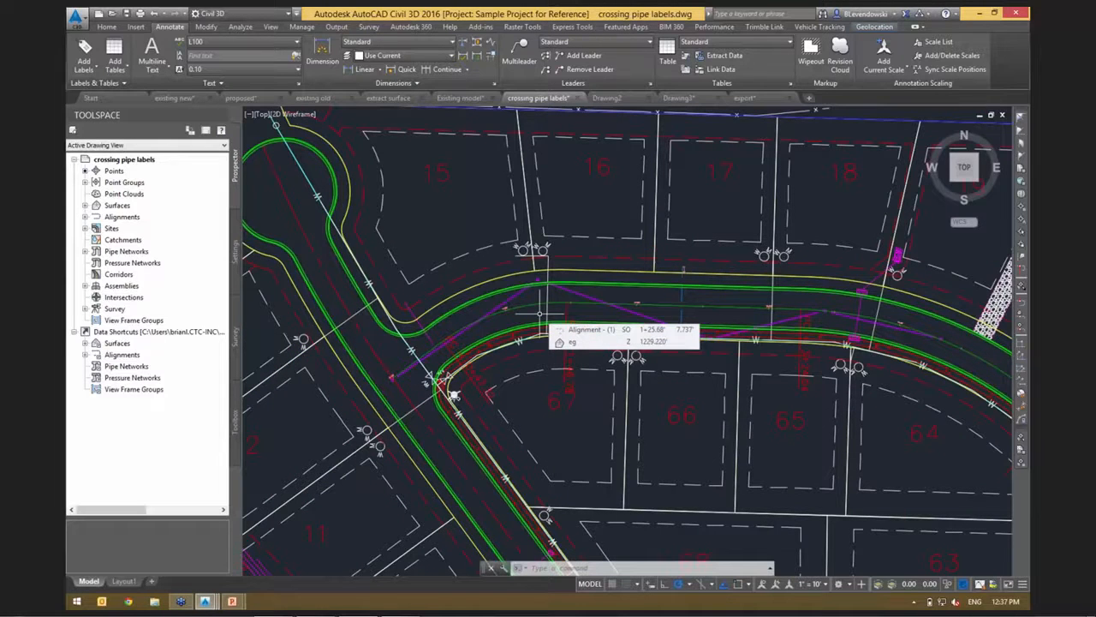
key(alt)
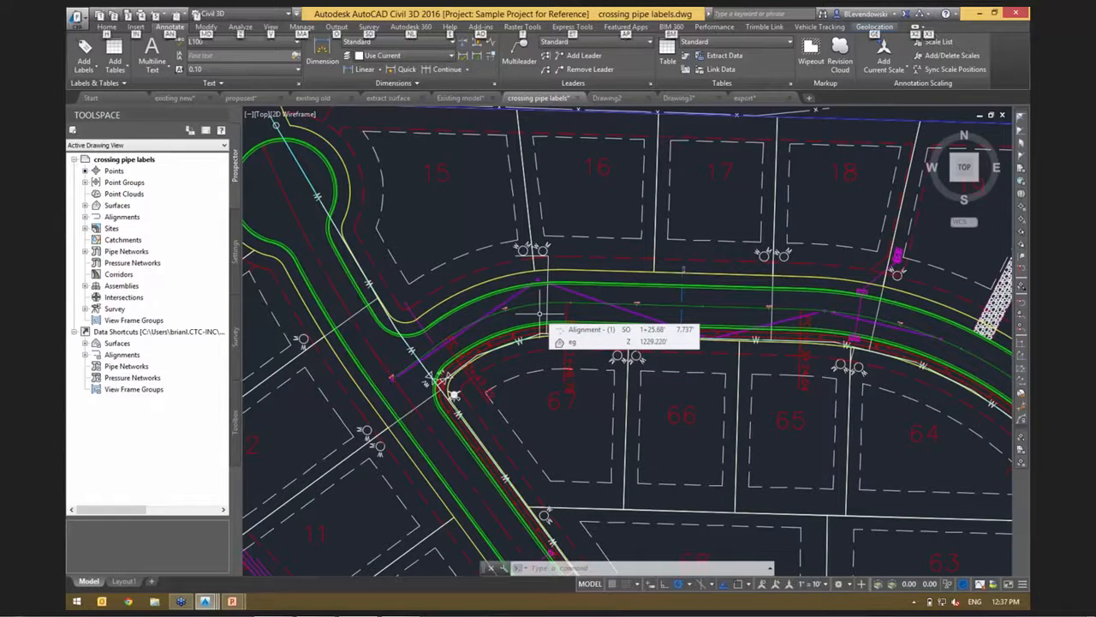
key(Escape)
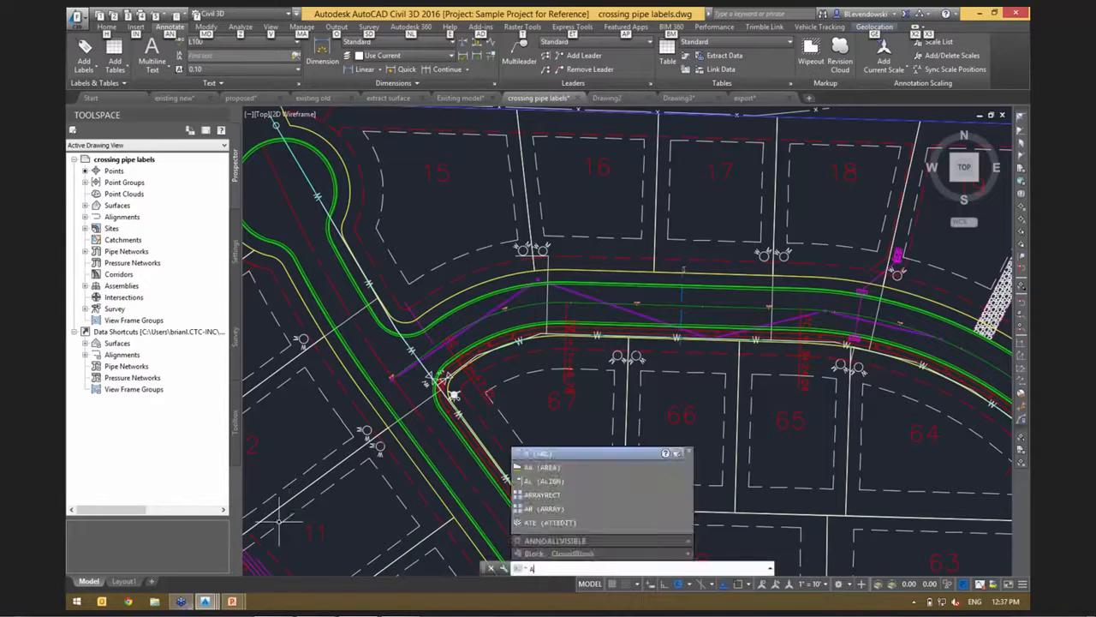
click(232, 601)
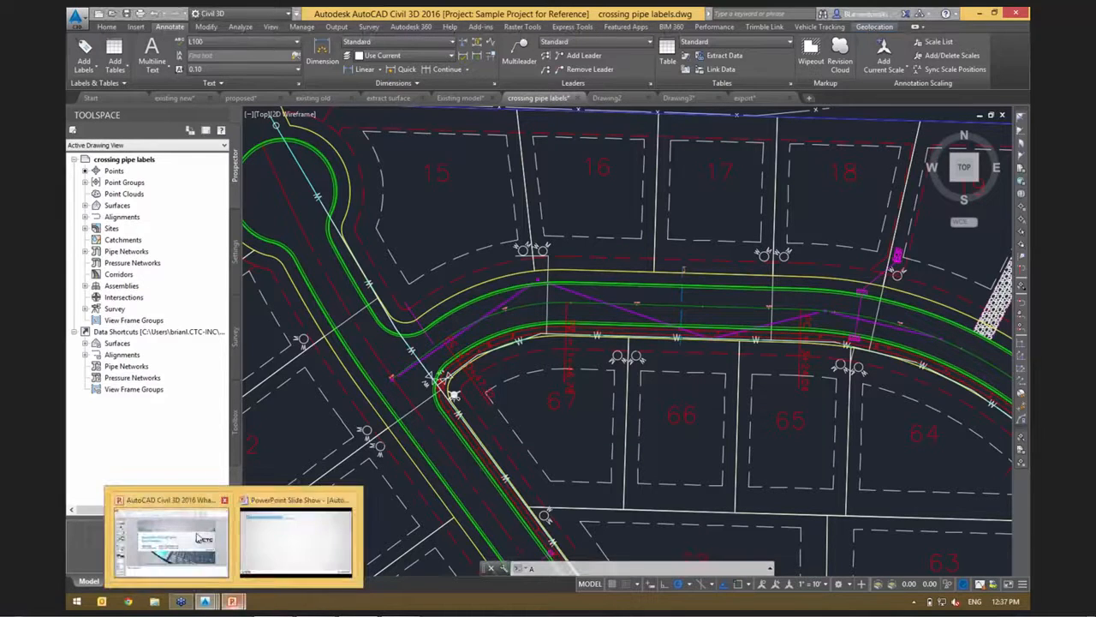
click(277, 532)
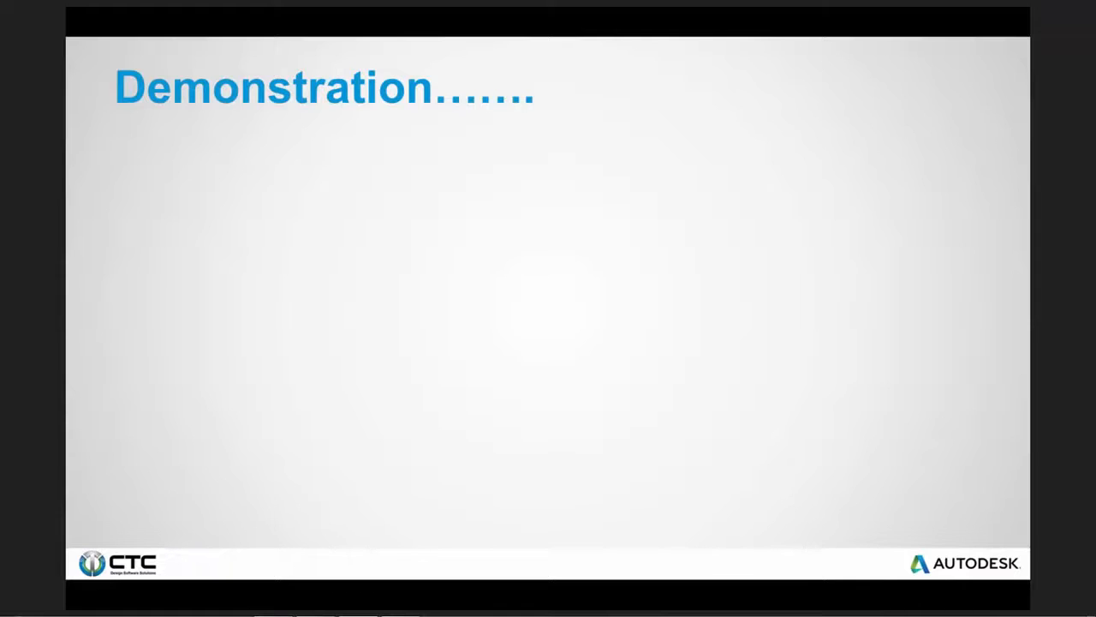
key(Right)
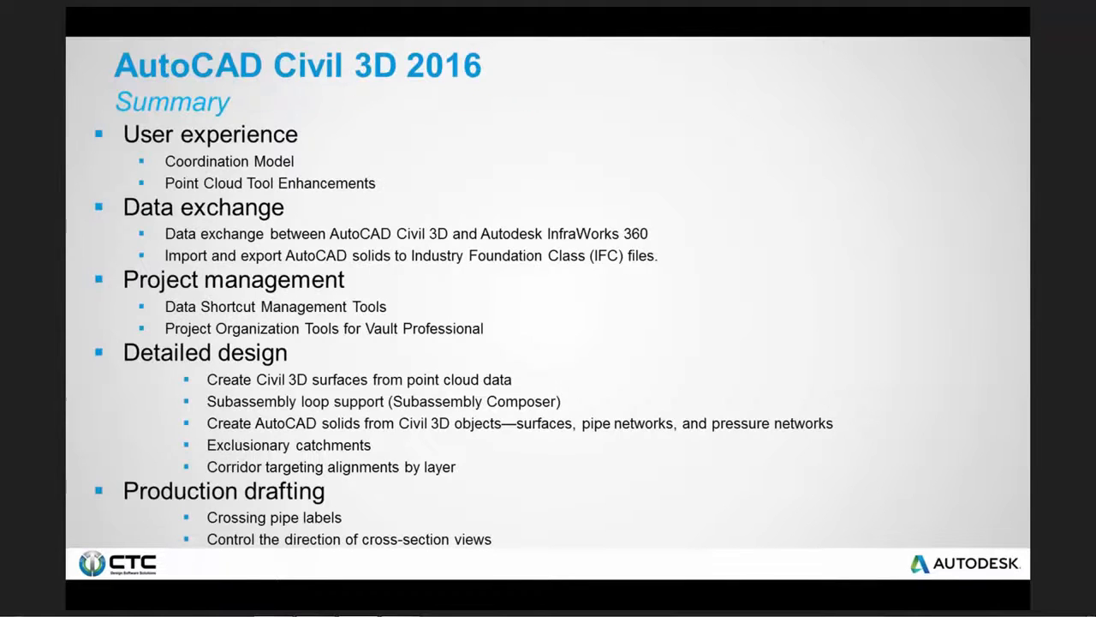